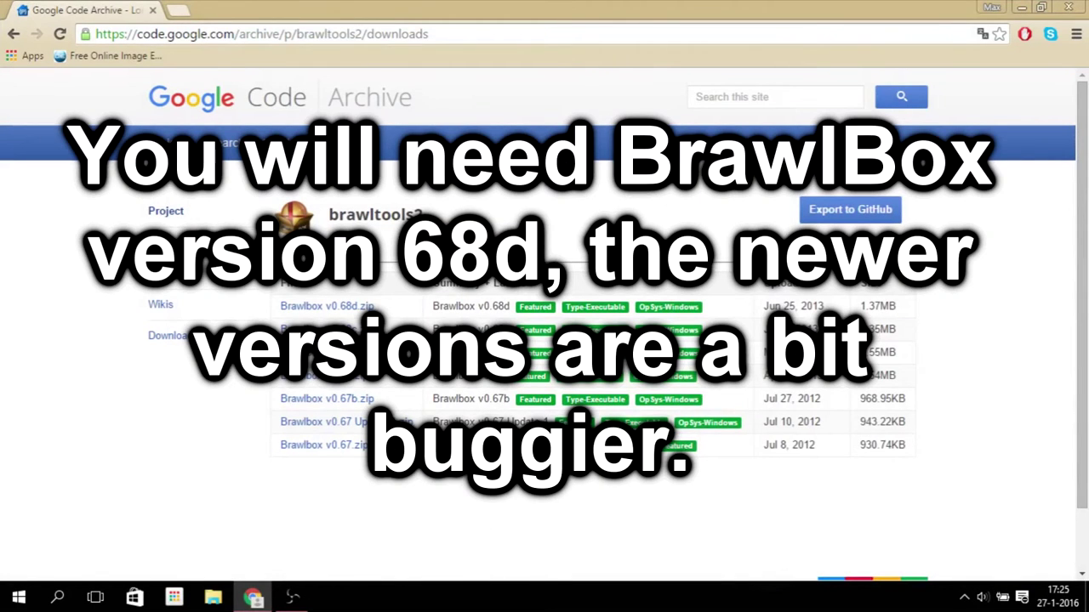
Download Brawlbox v0.68d.zip from the Google Code Archive, put it on the desktop beside water_course.szs, and close the browser
left_click(346, 308)
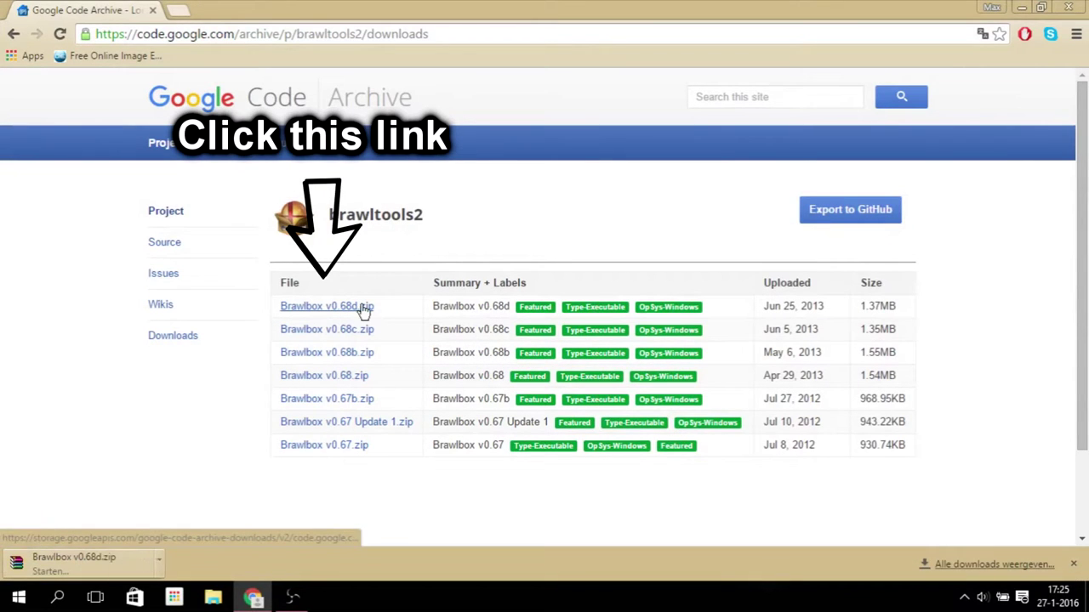
left_click(1039, 7)
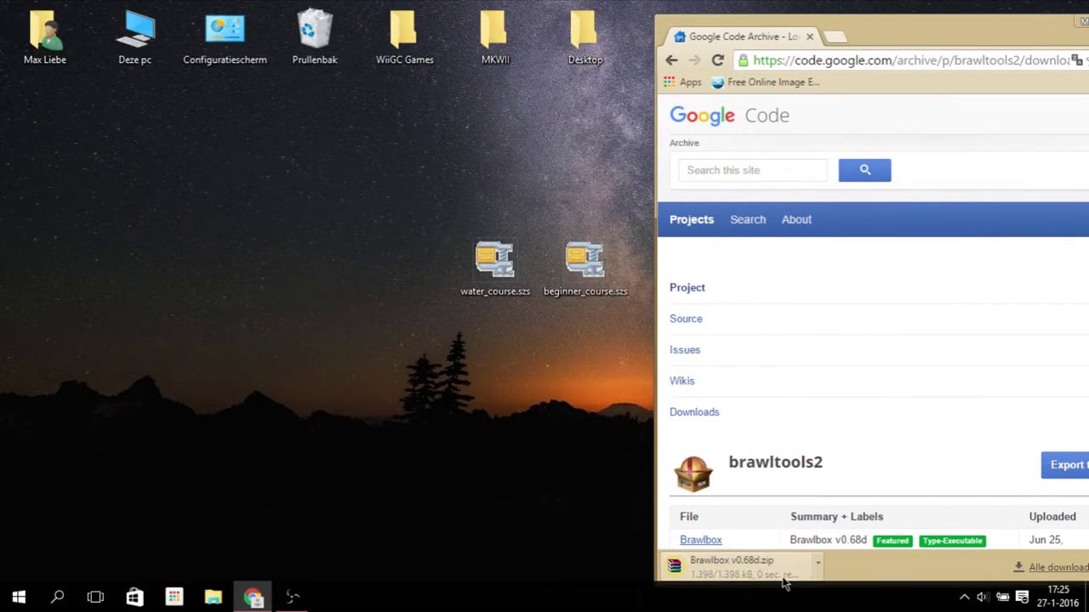
left_click_drag(768, 577, 411, 272)
left_click_drag(941, 24, 530, 35)
left_click(719, 34)
left_click_drag(387, 161, 401, 269)
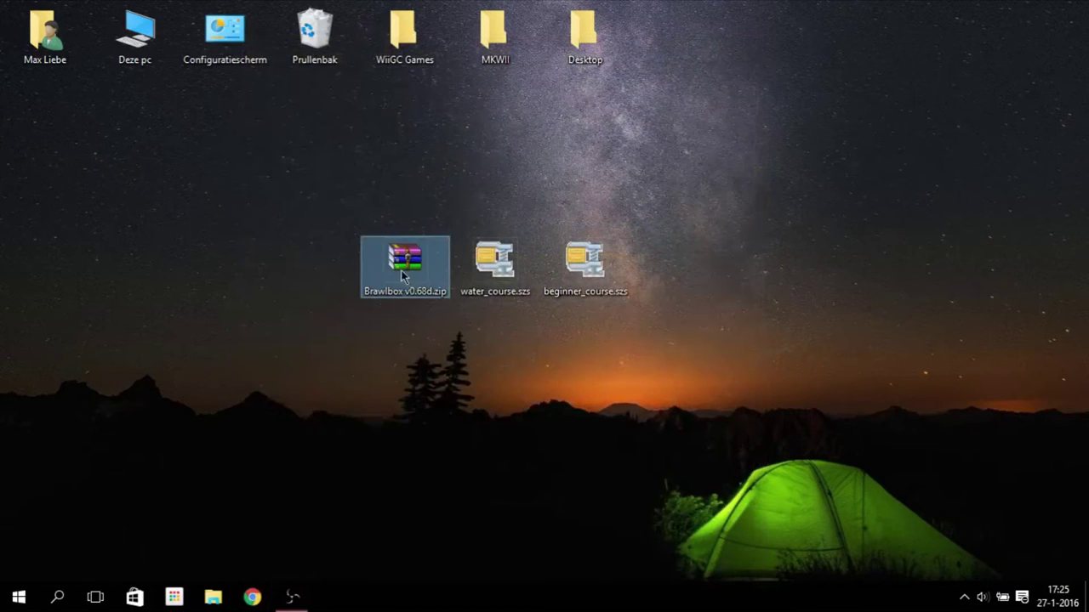
Extract Brawlbox v0.68d.zip into its own folder and put that folder in place of the deleted archive
right_click(410, 272)
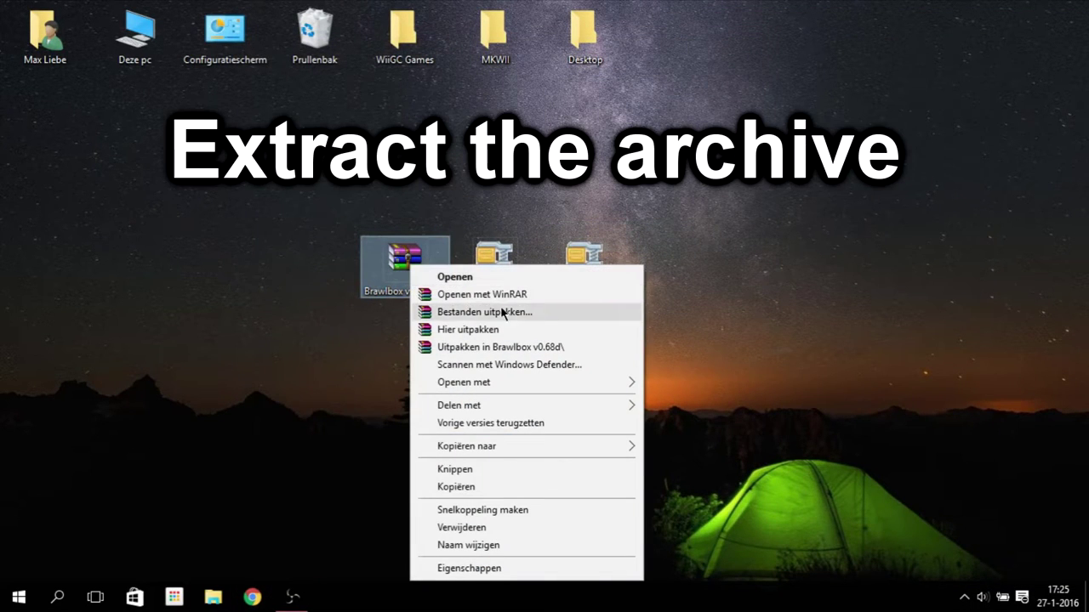
left_click(521, 347)
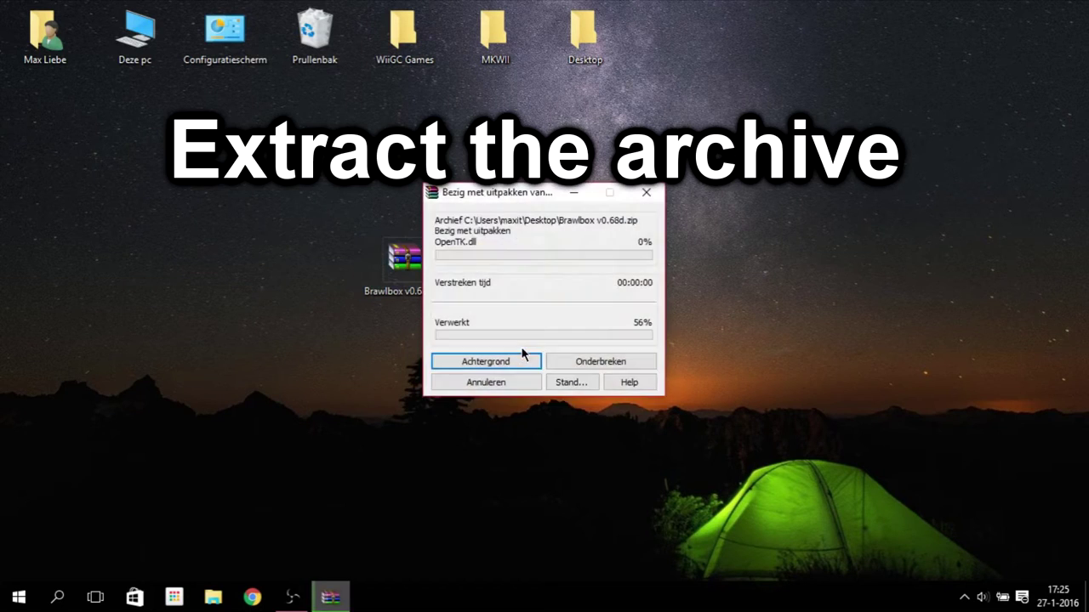
right_click(392, 260)
left_click(442, 524)
left_click_drag(78, 156, 434, 279)
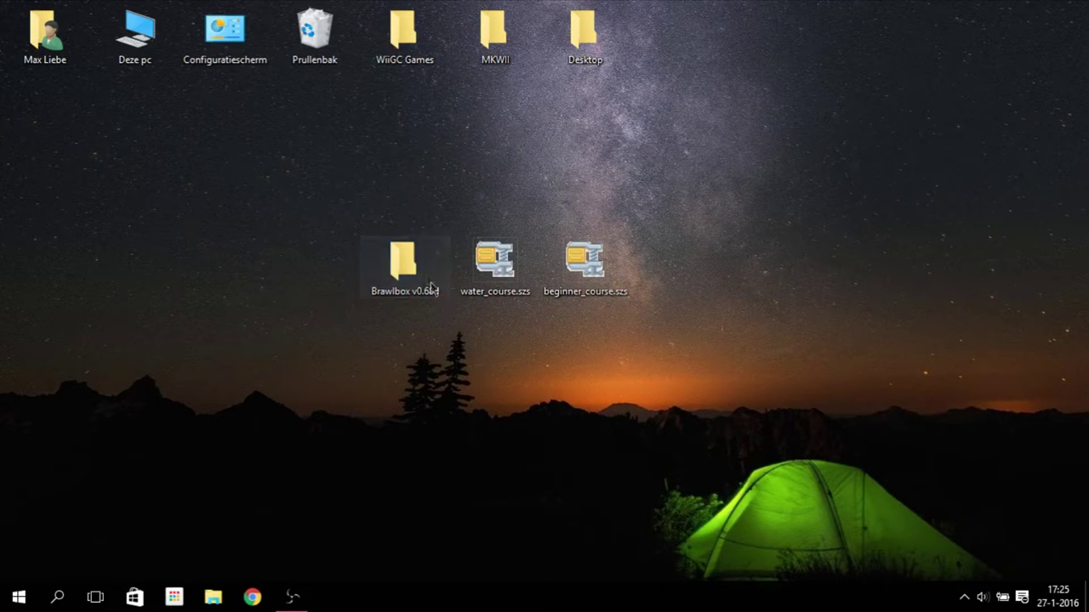
Look inside the extracted Brawlbox v0.68d folder and move the folder away from the two course files on the desktop
double_click(405, 267)
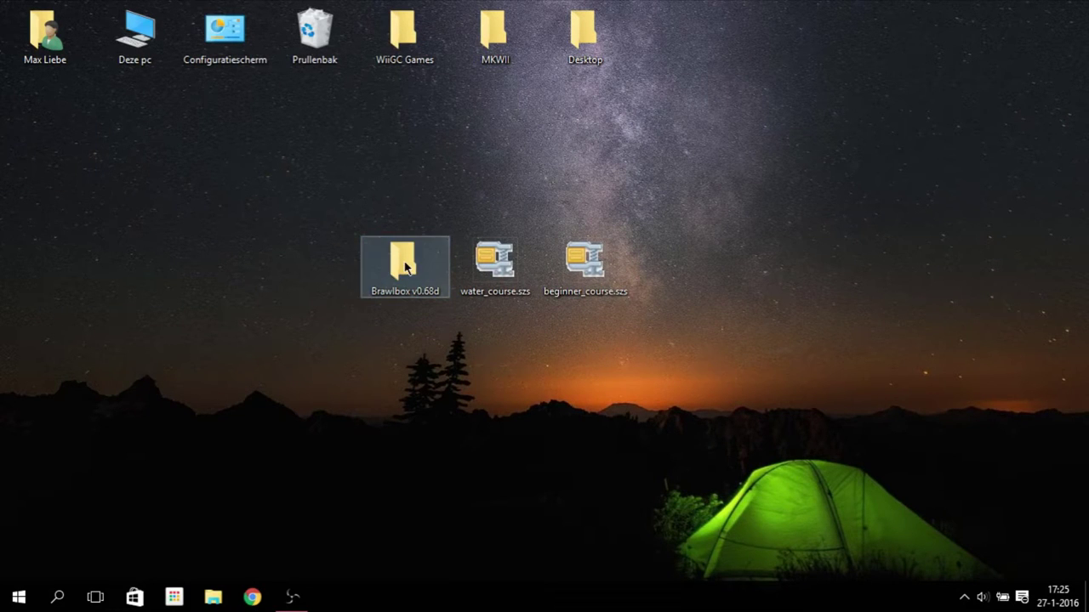
left_click_drag(426, 328, 602, 334)
left_click(847, 67)
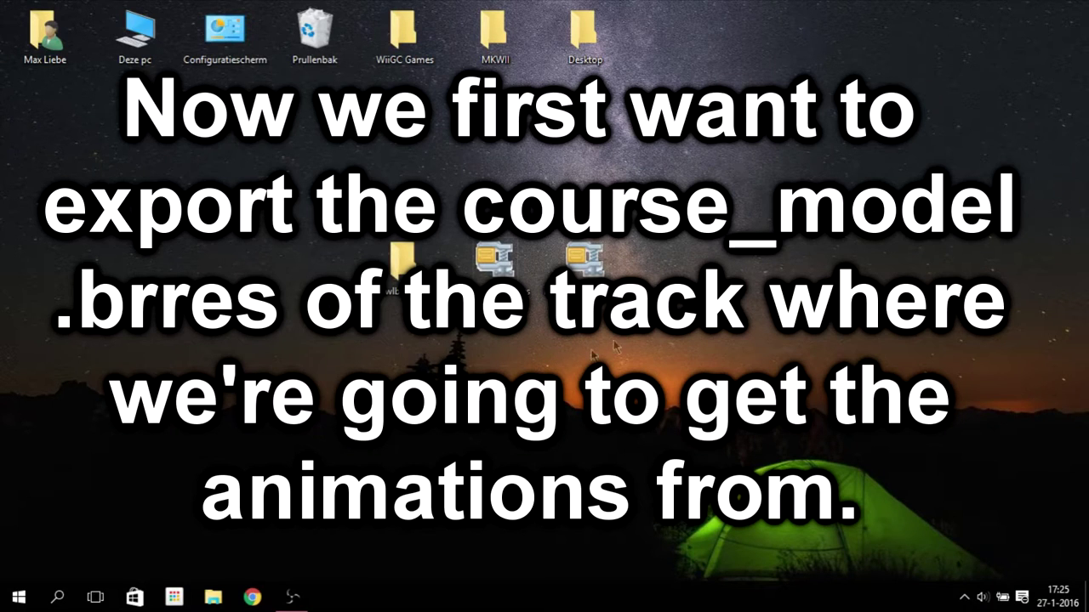
left_click_drag(402, 260, 44, 264)
left_click(677, 240)
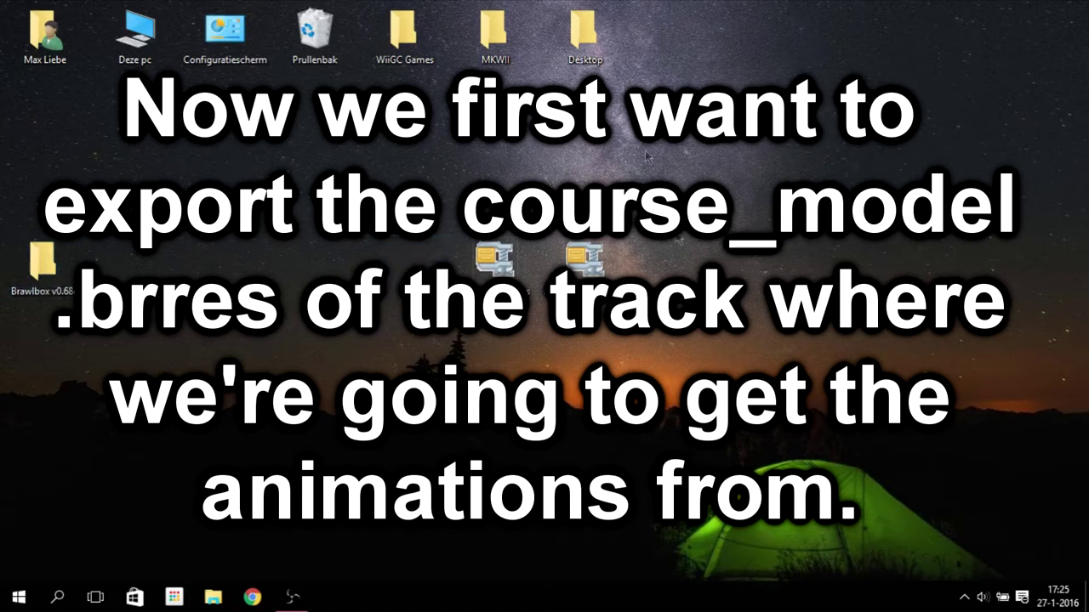
Open water_course.szs in SZS Explorer and go into its root folder
left_click_drag(453, 324, 541, 195)
left_click(502, 285)
double_click(502, 285)
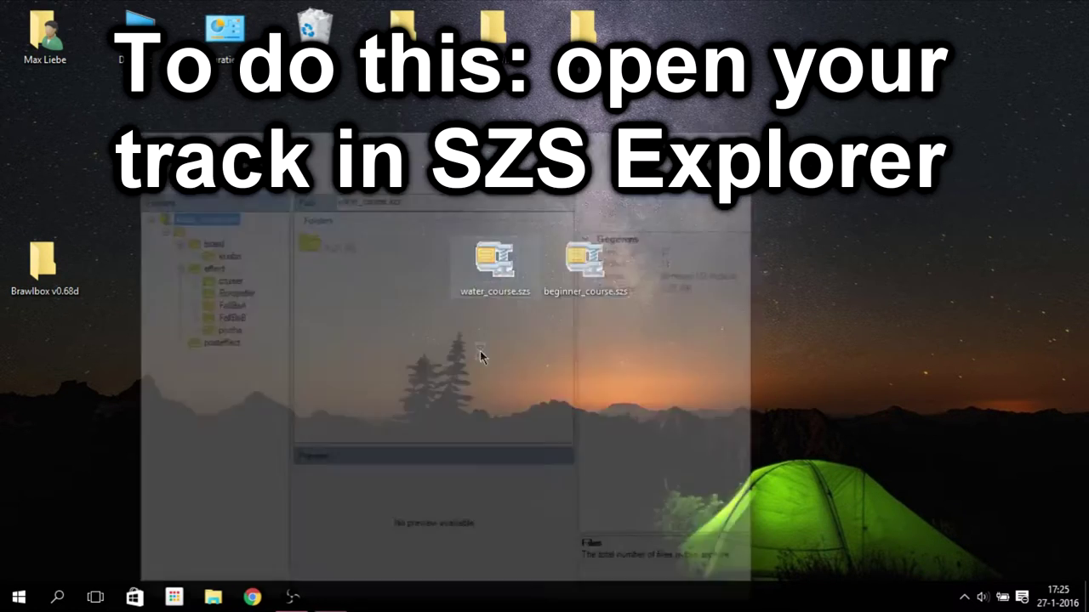
double_click(340, 245)
Export course_model.brres to the desktop as originalcourse, close SZS Explorer and place the exported file below water_course.szs
left_click(356, 417)
right_click(354, 417)
left_click(384, 485)
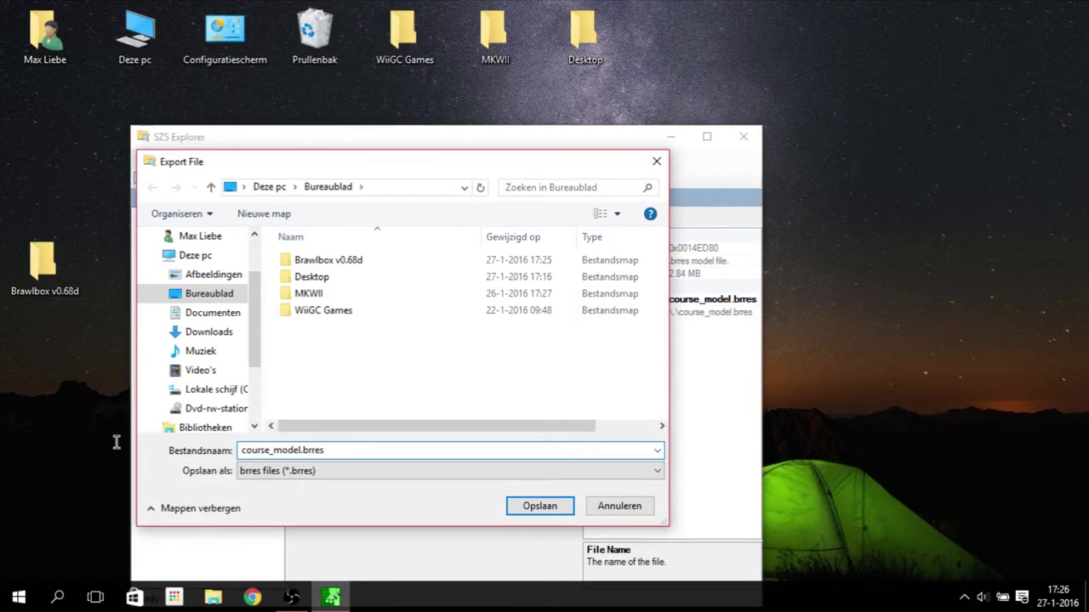
type("origin")
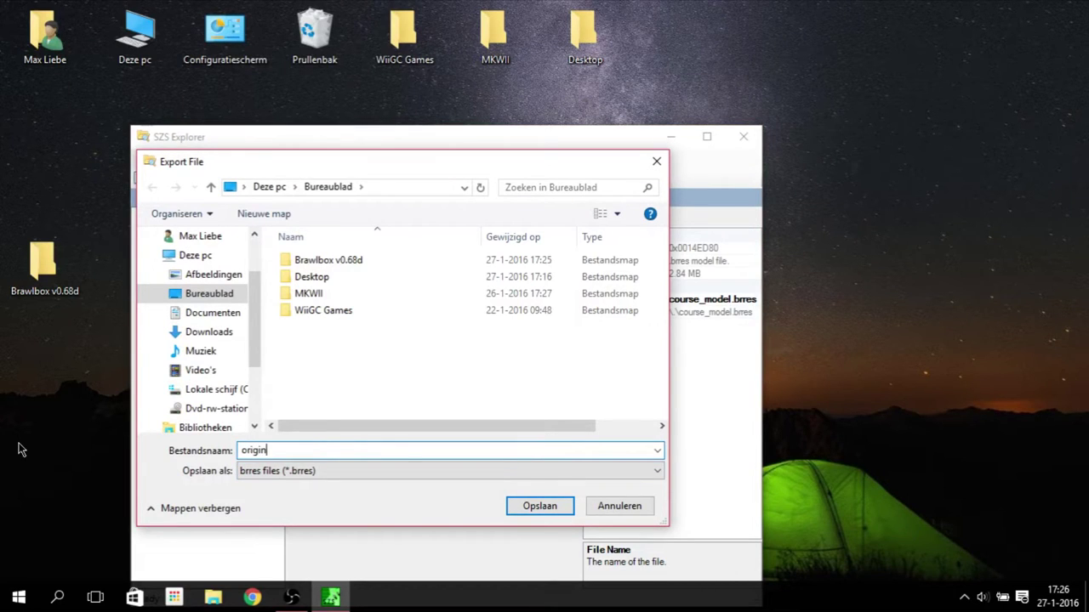
type("alcourse")
key("Return")
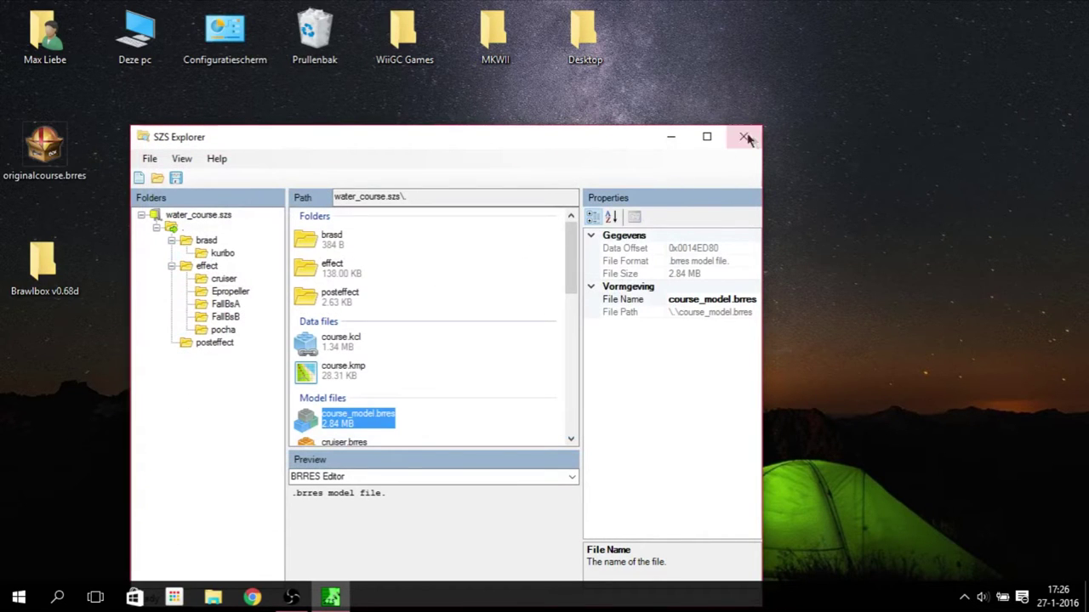
left_click(745, 137)
left_click_drag(44, 147, 497, 376)
Open beginner_course.szs in SZS Explorer and find the model files in its root folder
double_click(587, 242)
double_click(208, 136)
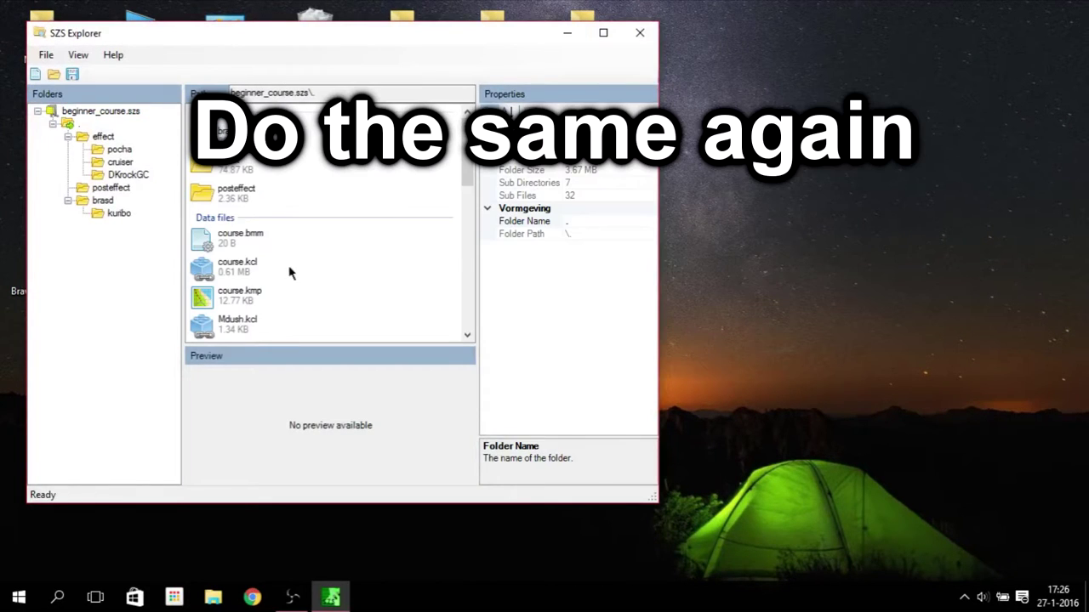
scroll(289, 272, "down", 5)
Export this track's course_model.brres to the desktop as ourcustomtrack, close SZS Explorer and place the file below beginner_course.szs
right_click(231, 164)
left_click(269, 229)
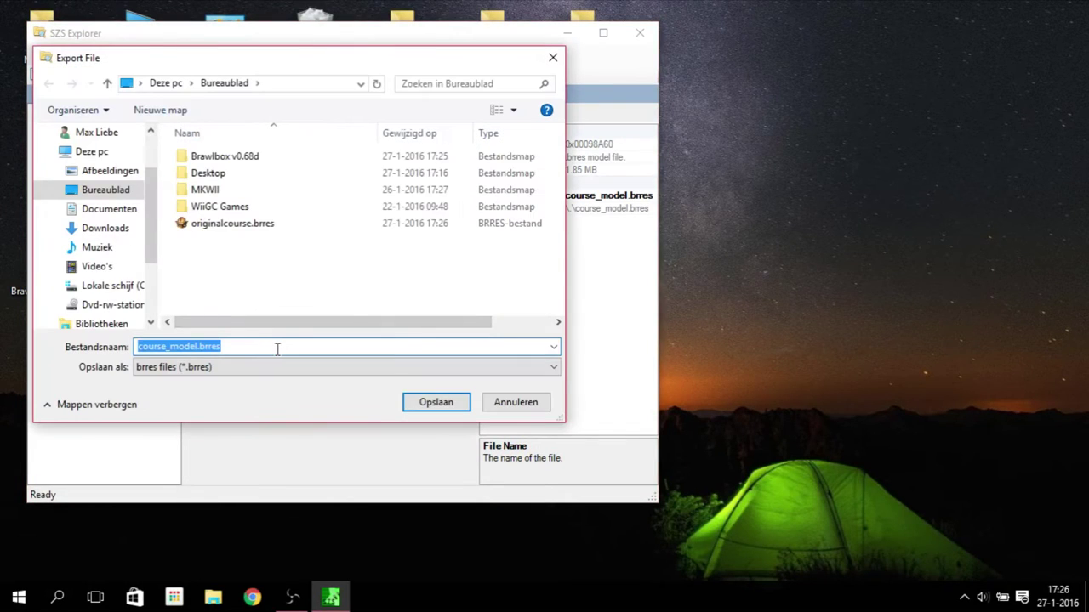
key("BackSpace")
type("our")
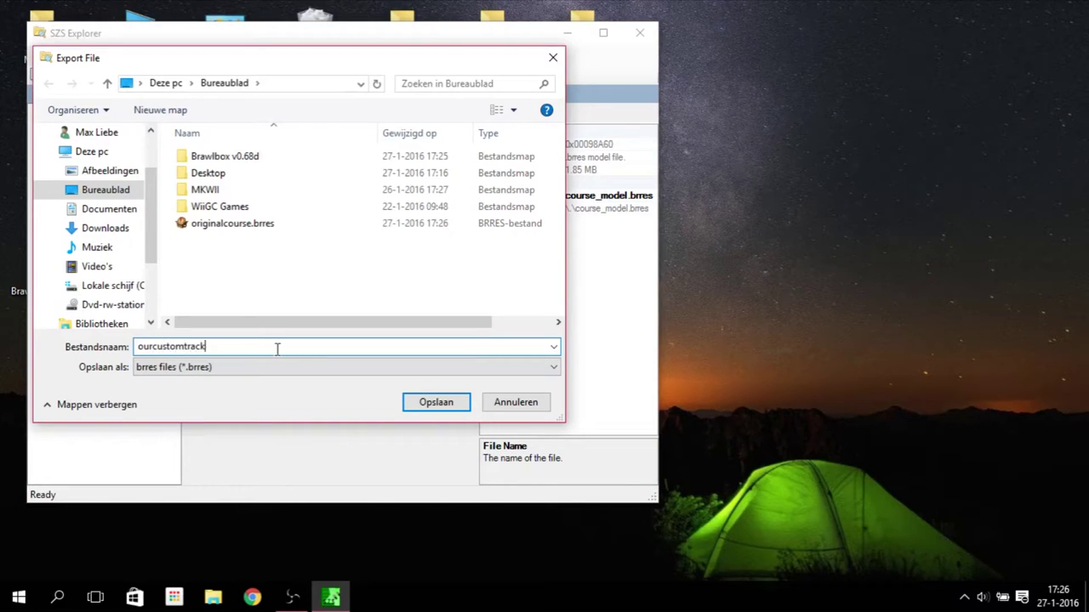
type("customtrack")
key("Return")
left_click(639, 36)
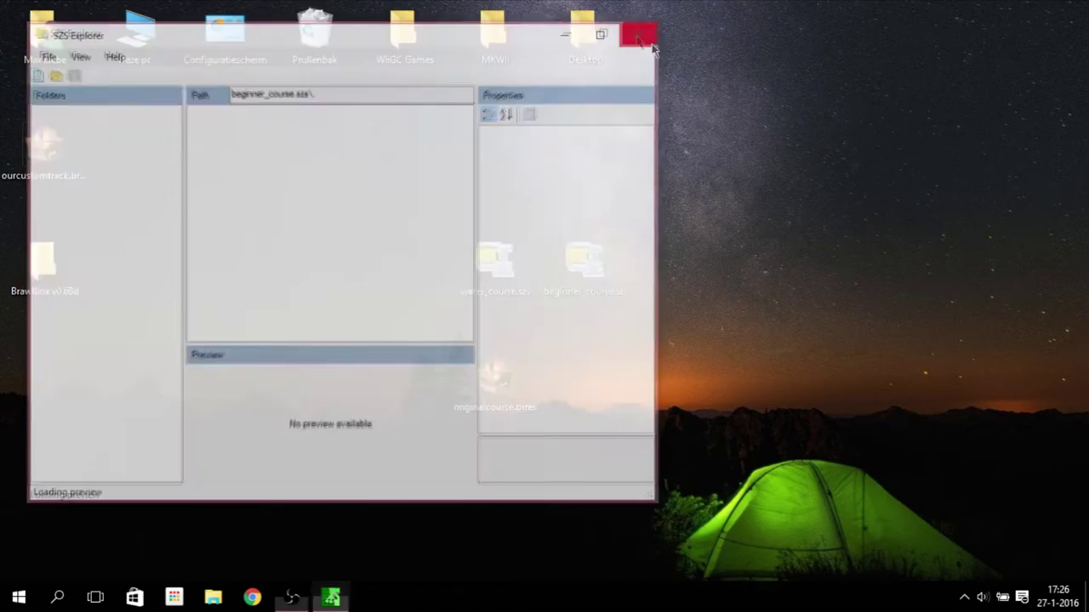
left_click_drag(44, 147, 587, 378)
left_click(711, 459)
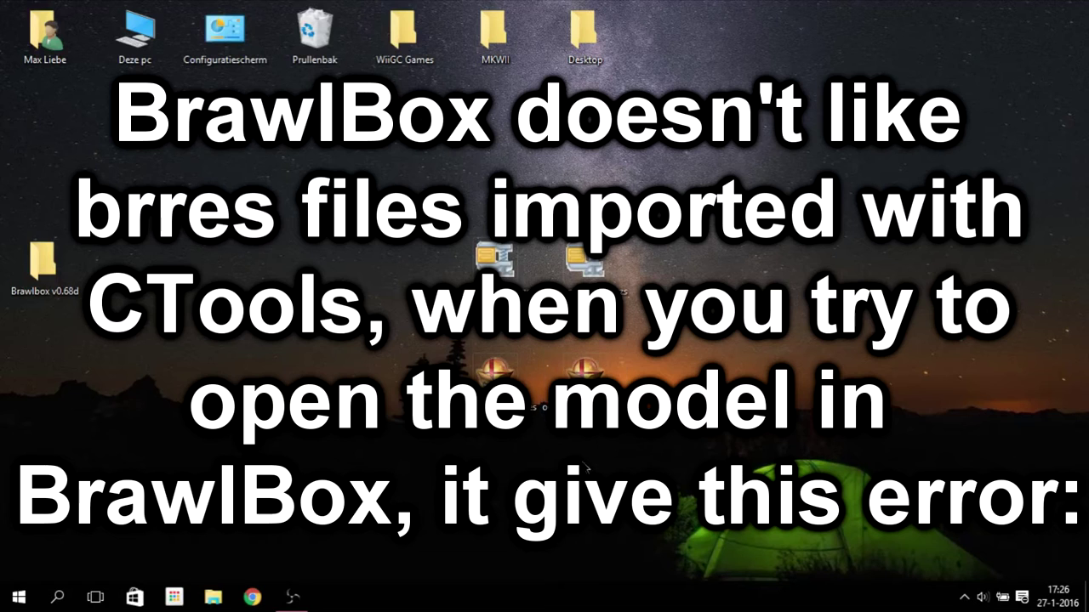
Open ourcustomtrack.brres in BrawlBox, try to expand its 3DModels(NW4R) folder, and close BrawlBox
double_click(584, 374)
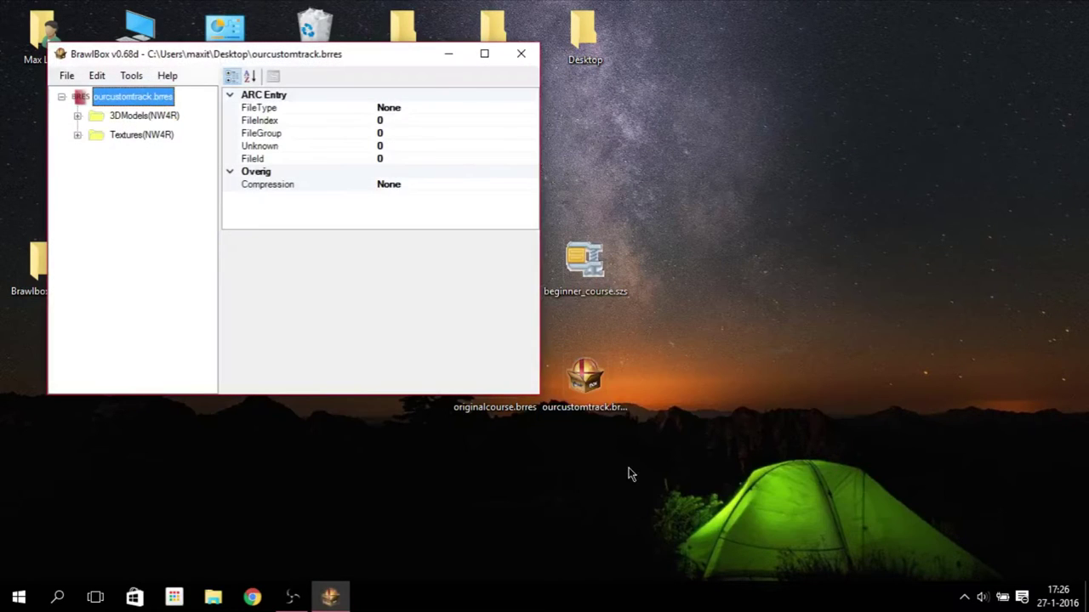
left_click(78, 117)
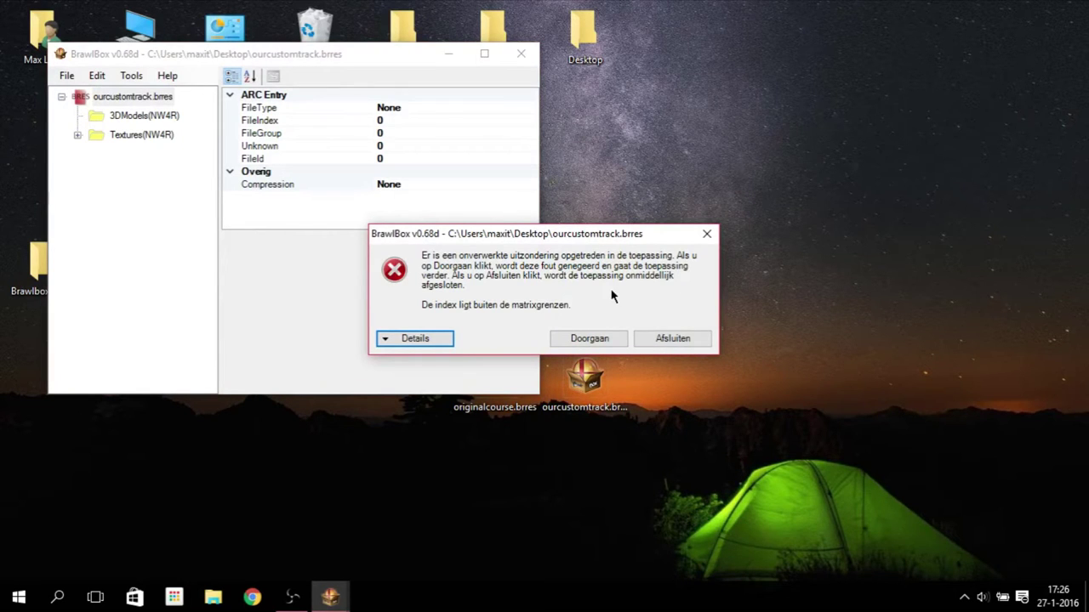
left_click(613, 339)
left_click(518, 54)
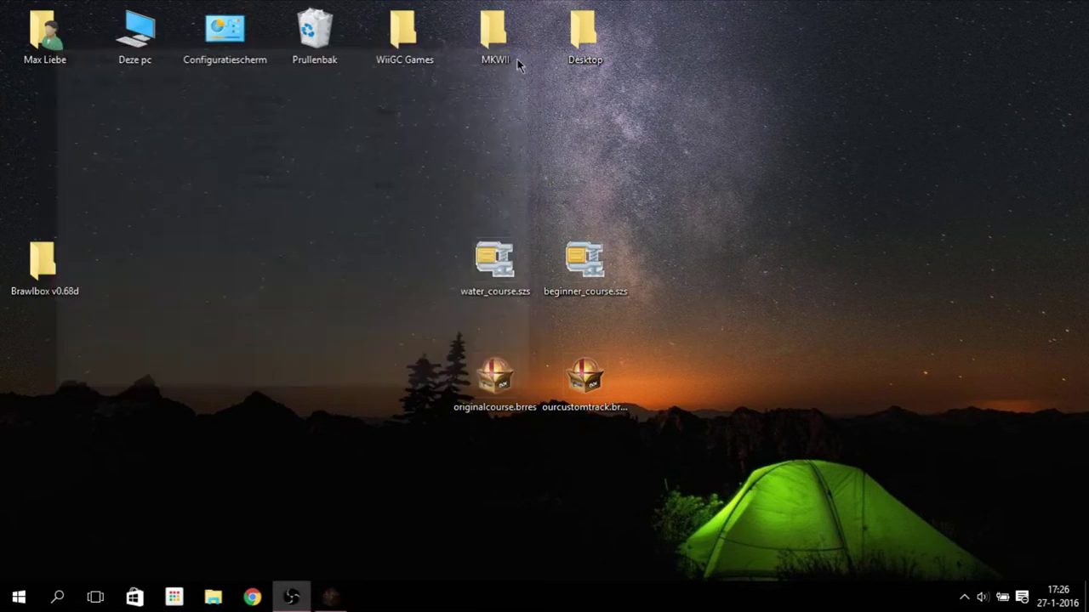
Resave ourcustomtrack.brres with BrresTool and check its 3DModels(NW4R) folder in BrawlBox
right_click(586, 367)
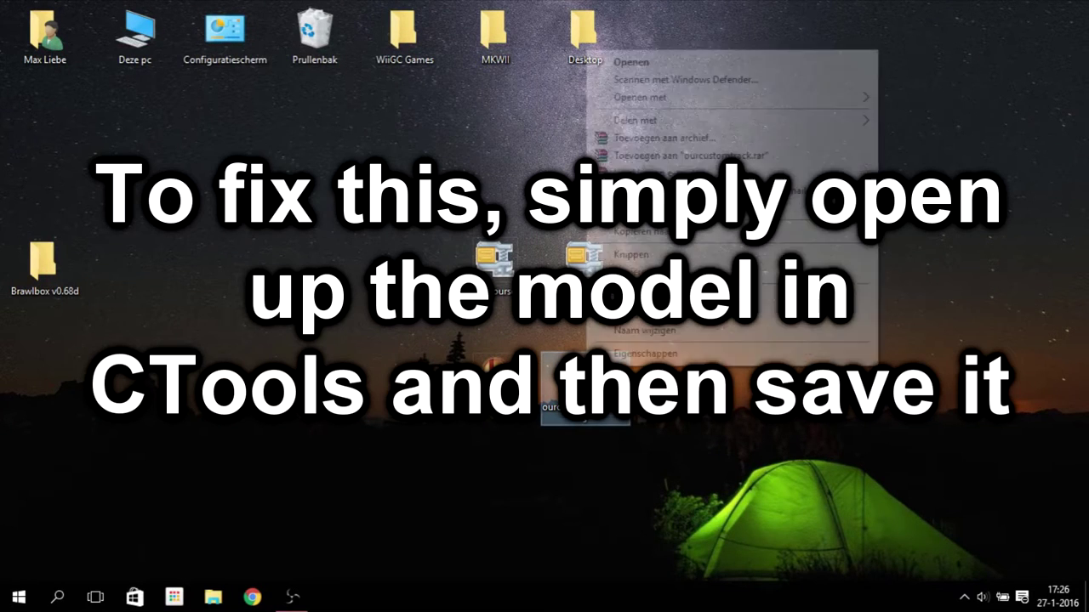
mouse_move(866, 102)
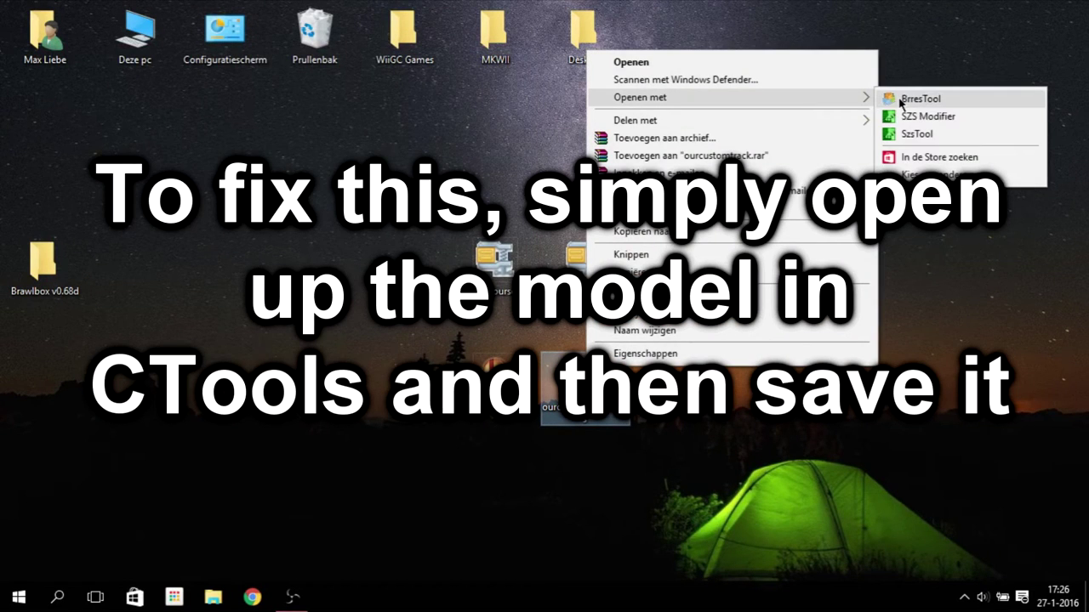
left_click(910, 98)
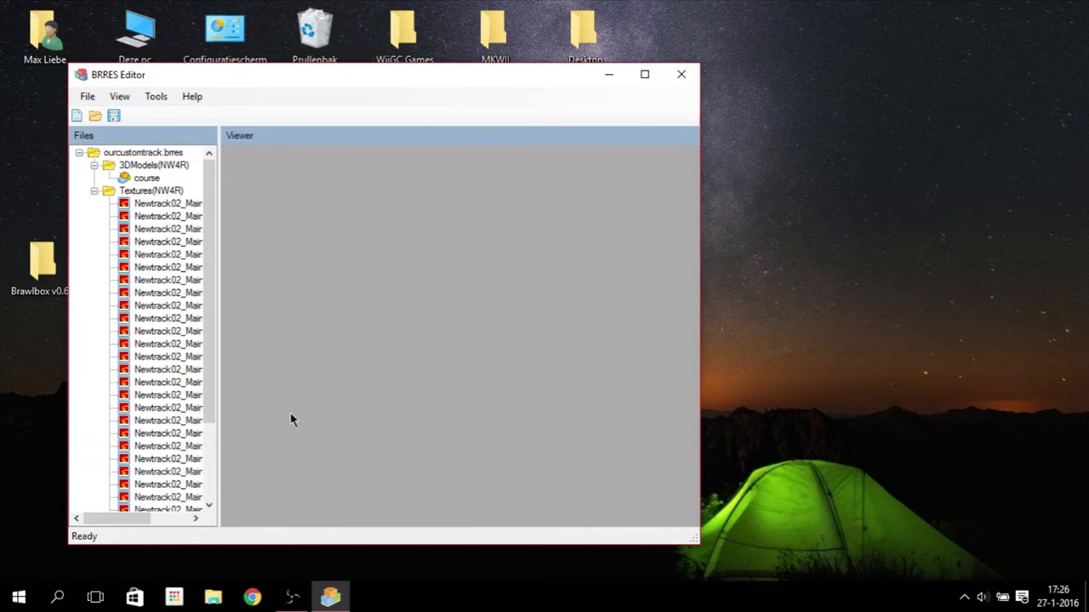
left_click(113, 116)
left_click(681, 74)
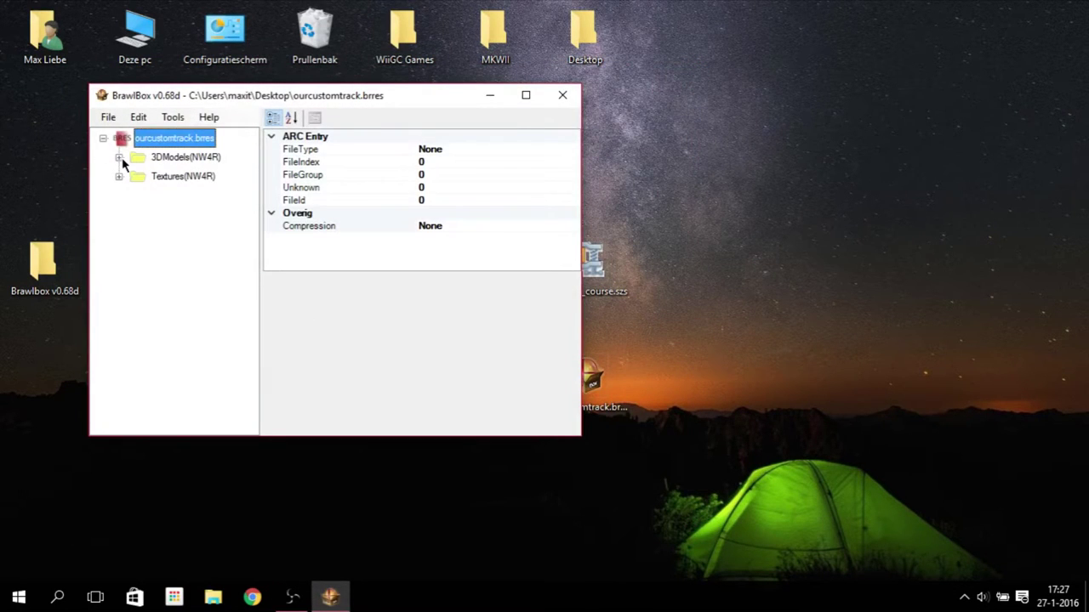
left_click(119, 157)
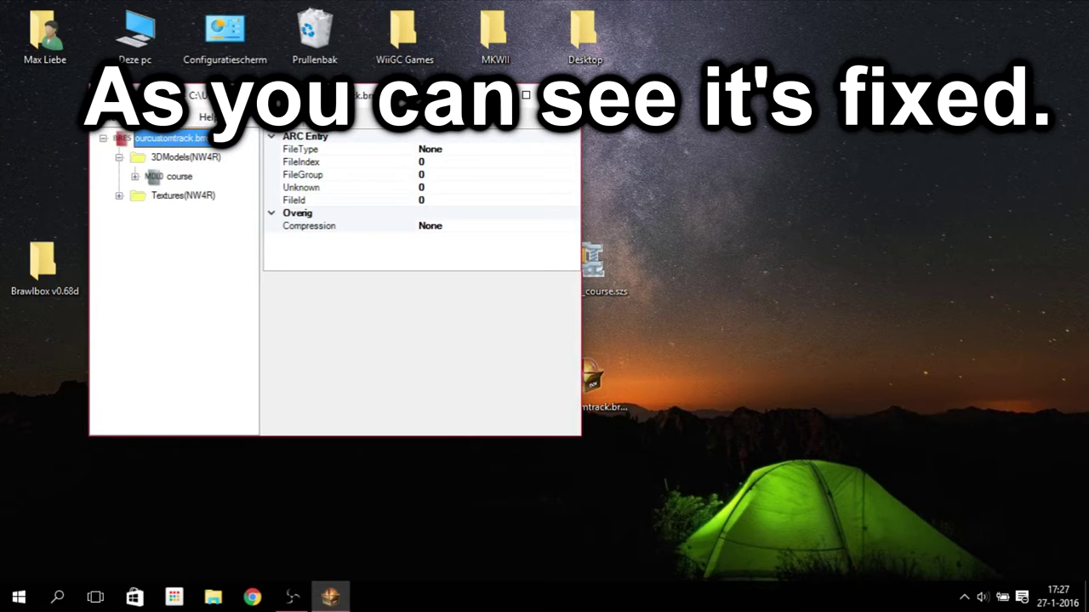
key("alt+F4")
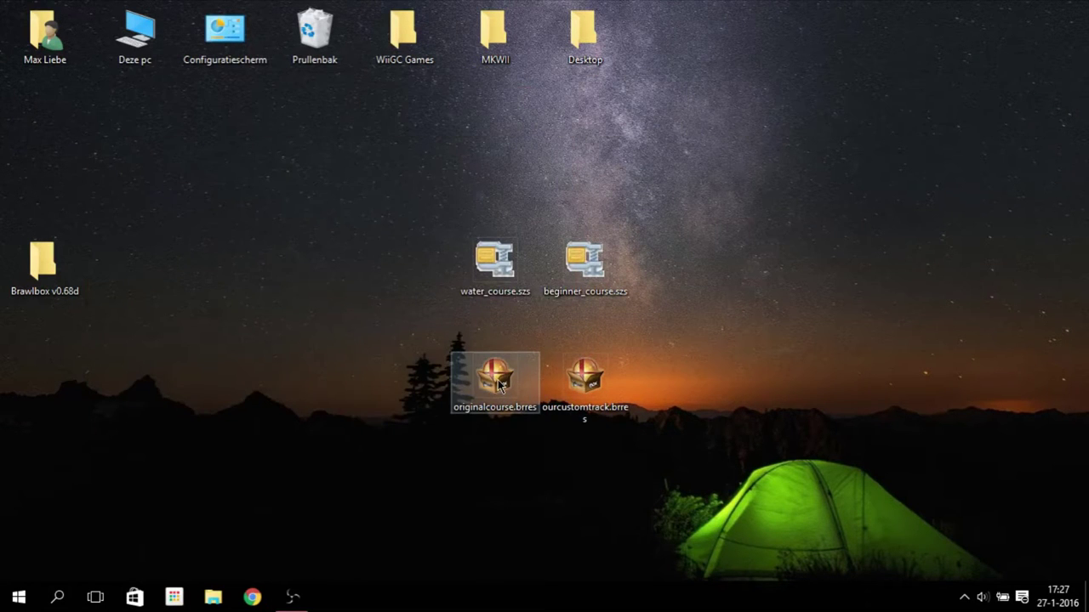
Open originalcourse.brres in a maximized BrawlBox window and expand its AnmTexSrt(NW4R) folder
double_click(497, 381)
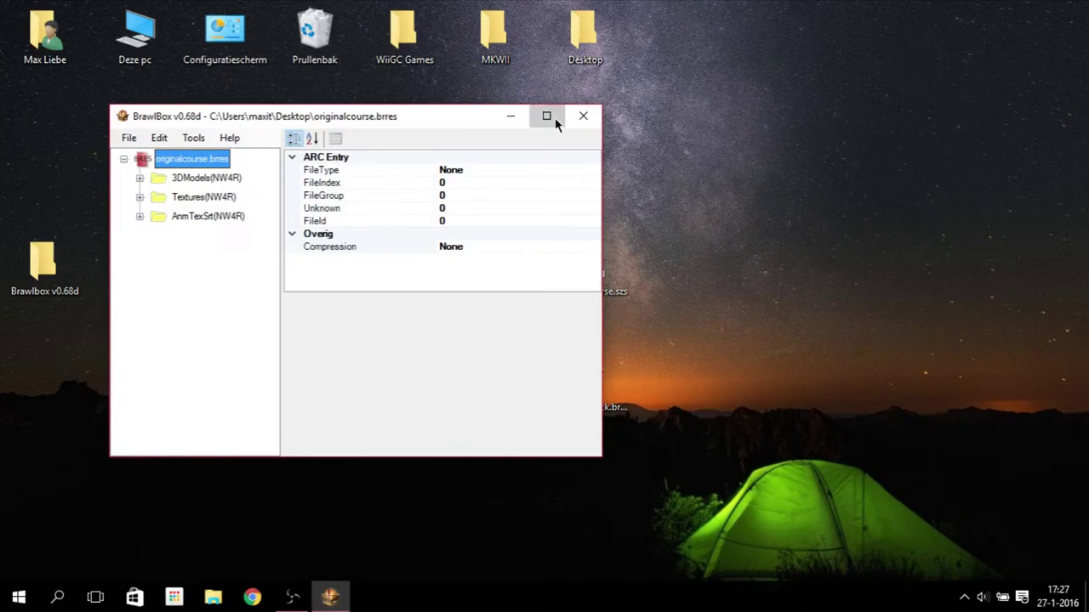
left_click(549, 116)
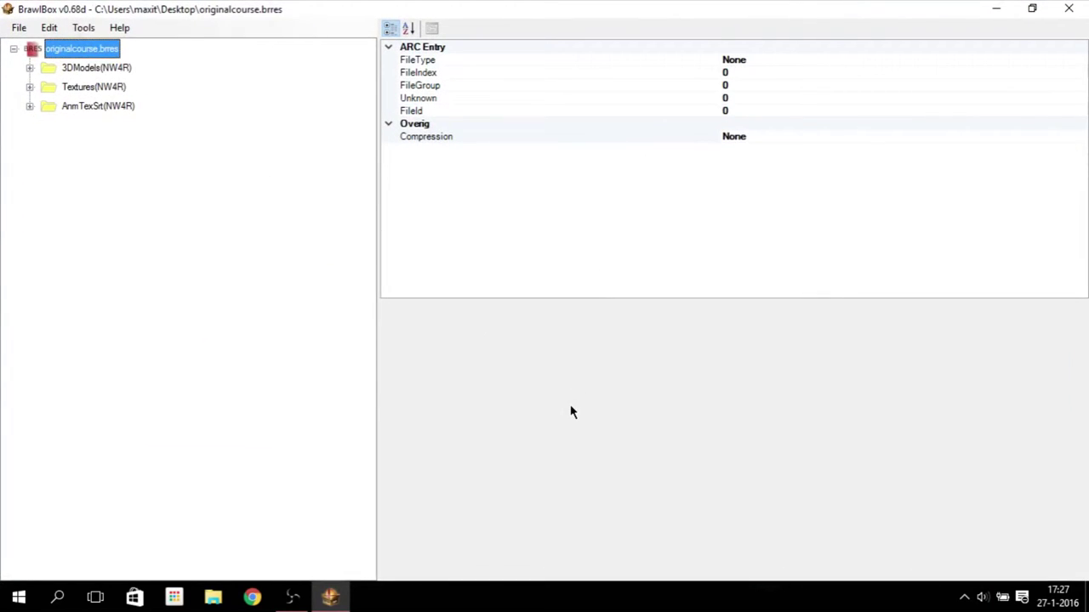
left_click(30, 107)
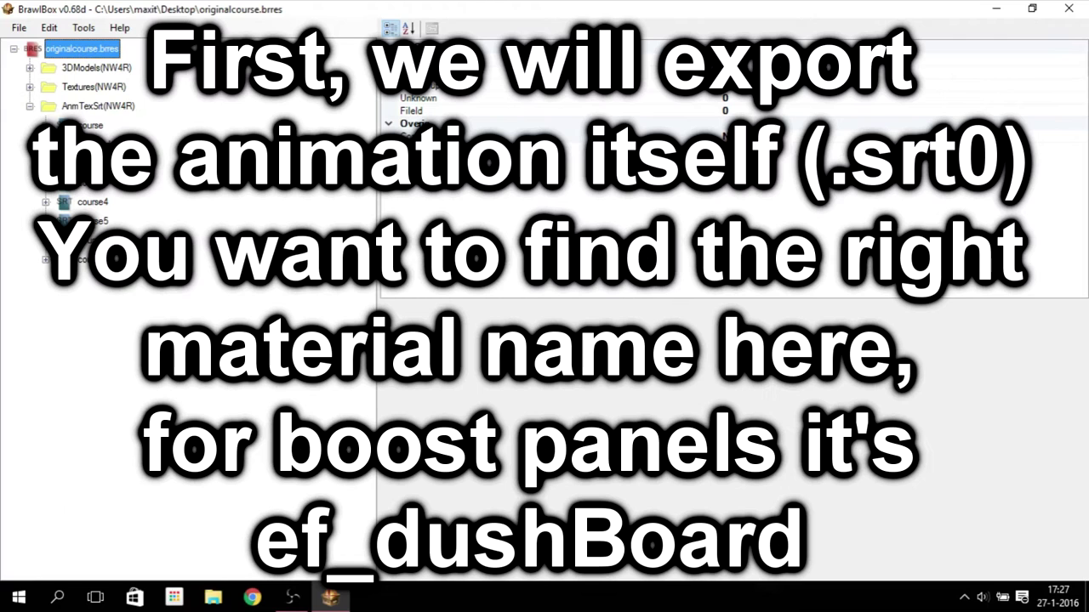
Examine the material names inside the course and course3 texture animations
left_click(114, 140)
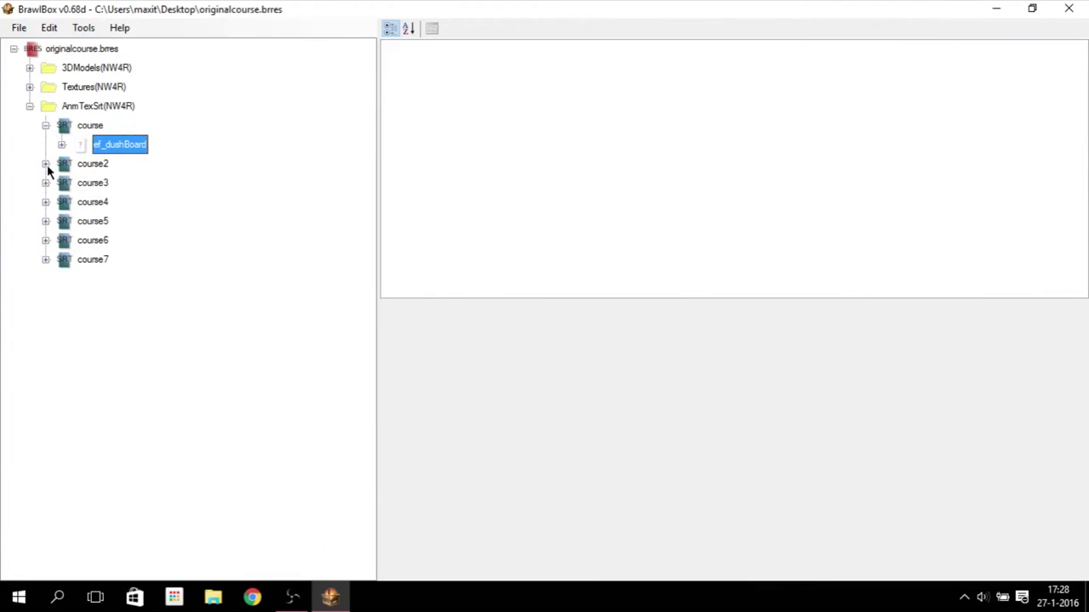
left_click(45, 183)
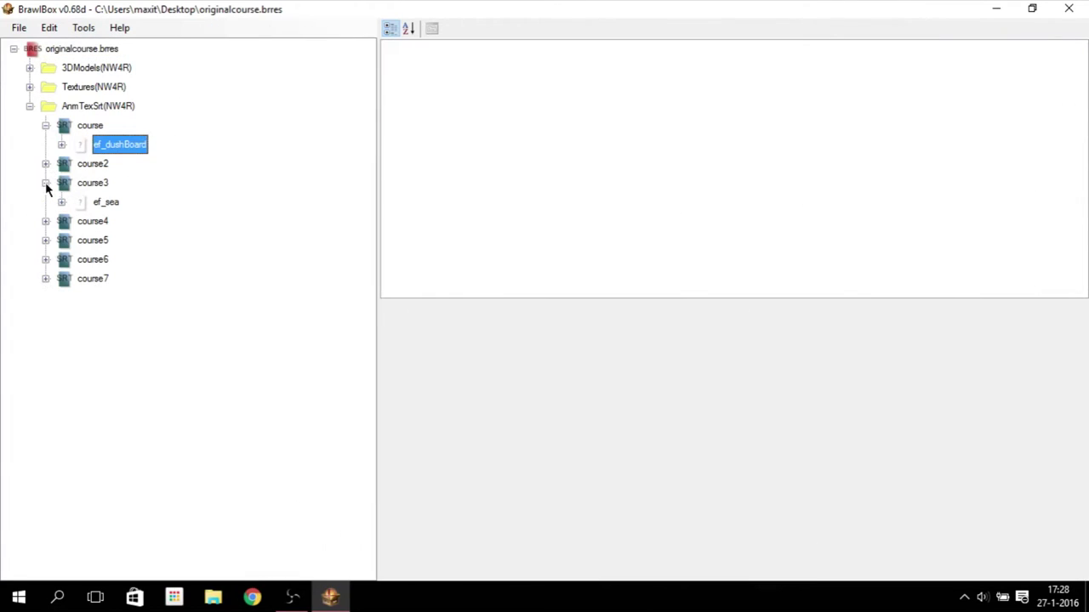
left_click(107, 203)
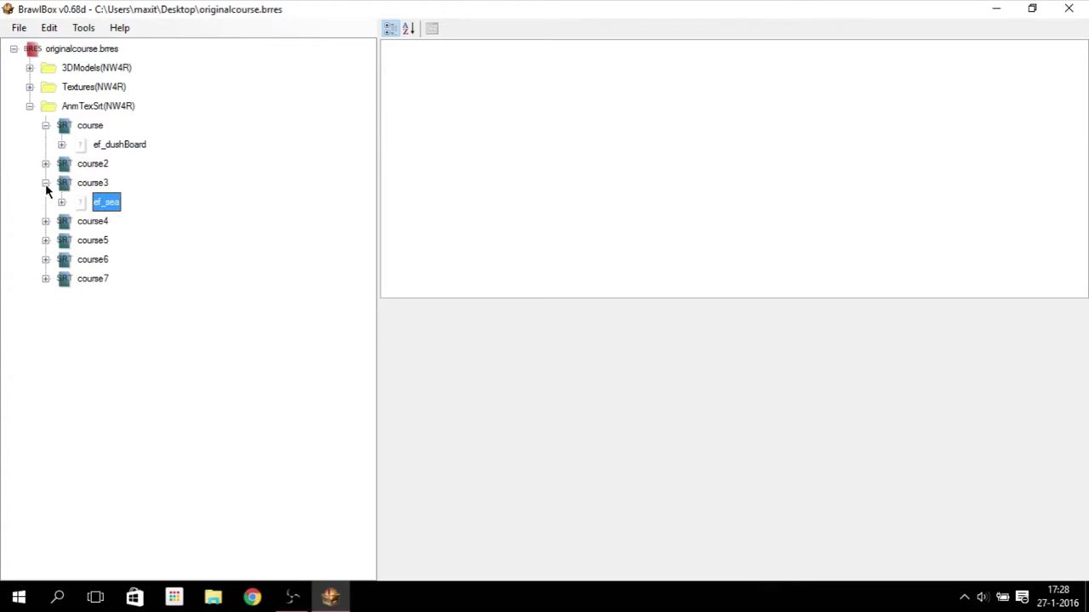
Export the course texture animation to the desktop as Boostpanel.srt0
left_click(89, 128)
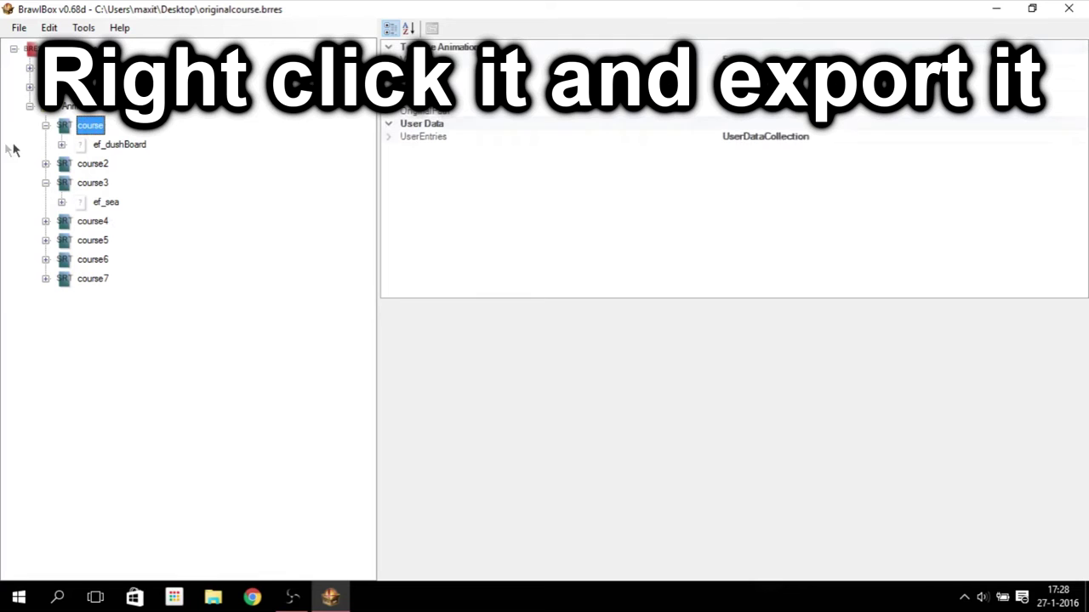
right_click(83, 127)
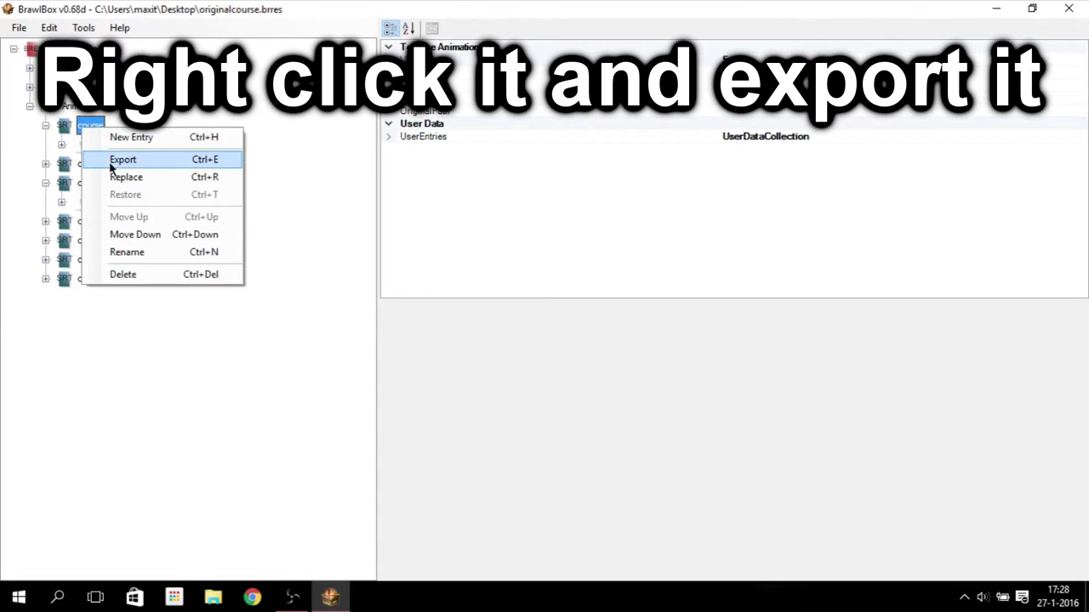
left_click(122, 160)
left_click(195, 320)
left_click(78, 163)
left_click(174, 319)
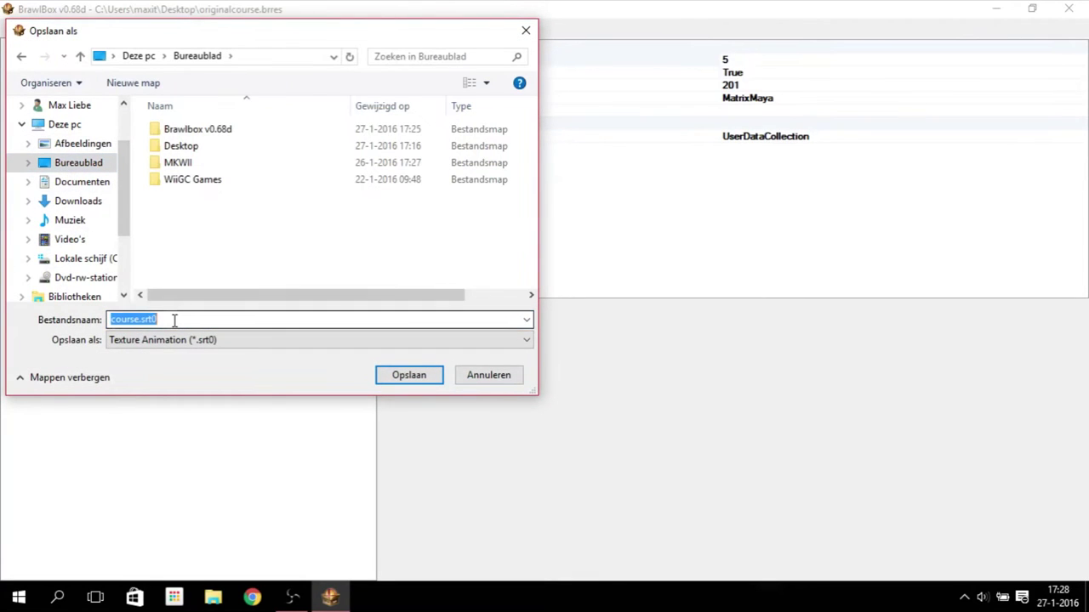
key("BackSpace")
type("Boost")
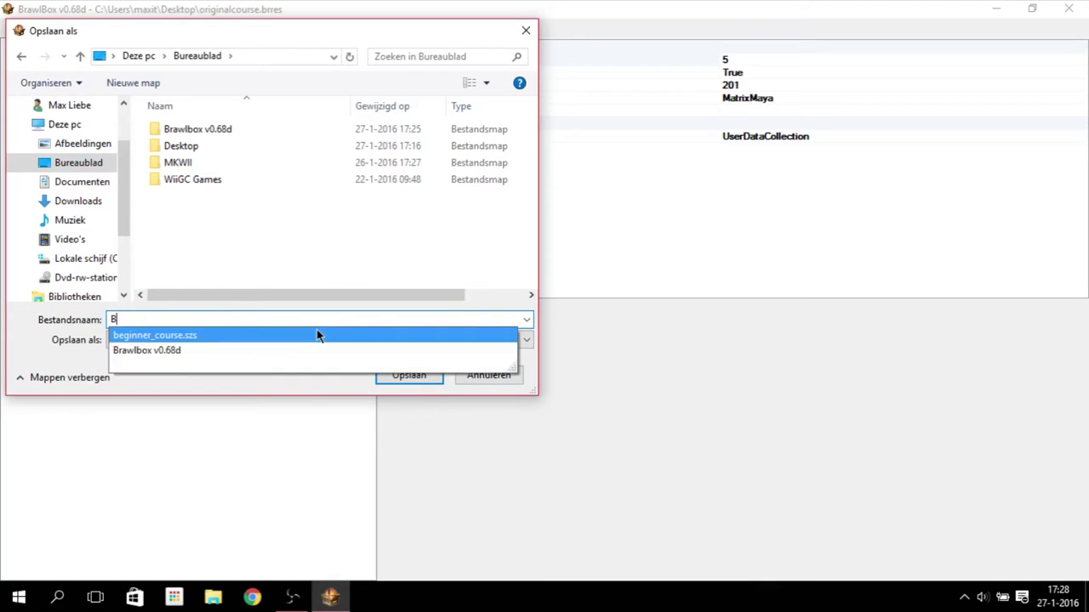
key("Return")
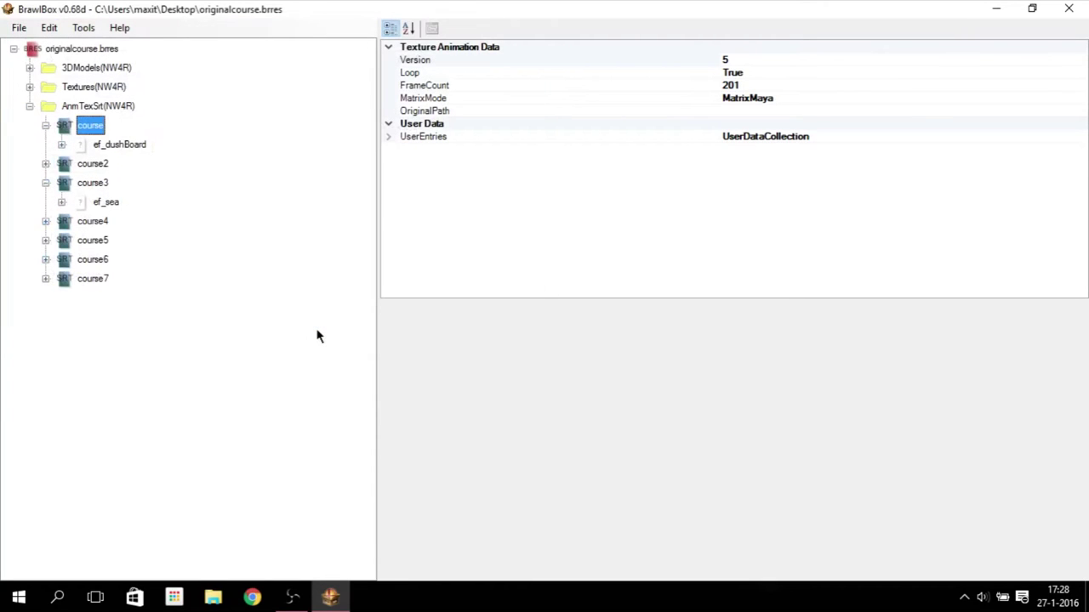
Rearrange the exported Boostpanel.srt0 file on the desktop and return BrawlBox to a maximized window
double_click(899, 10)
left_click_drag(28, 158, 118, 159)
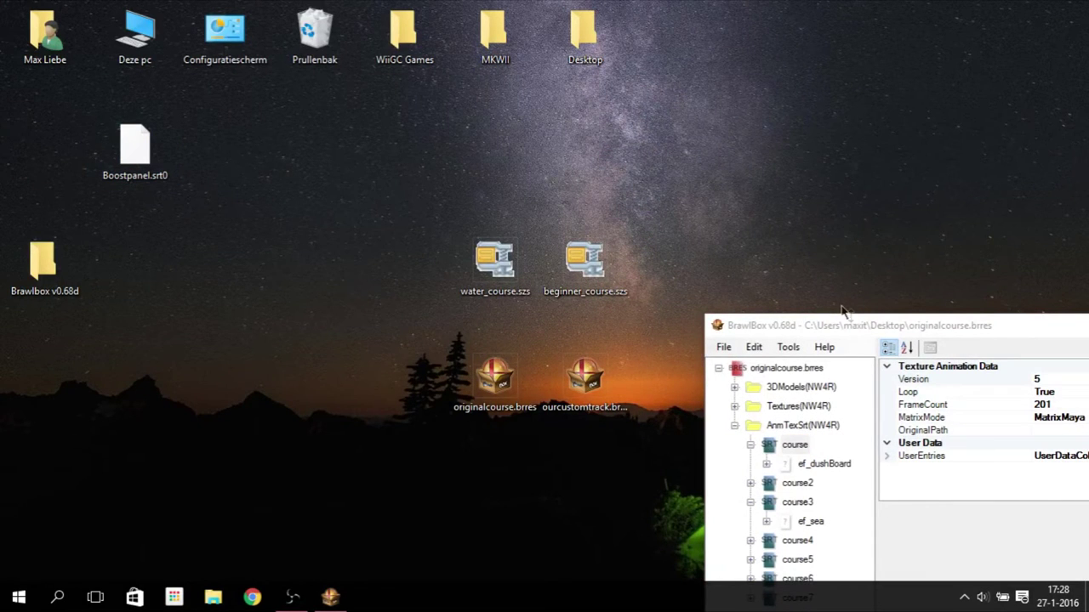
left_click_drag(851, 325, 714, 114)
left_click(681, 111)
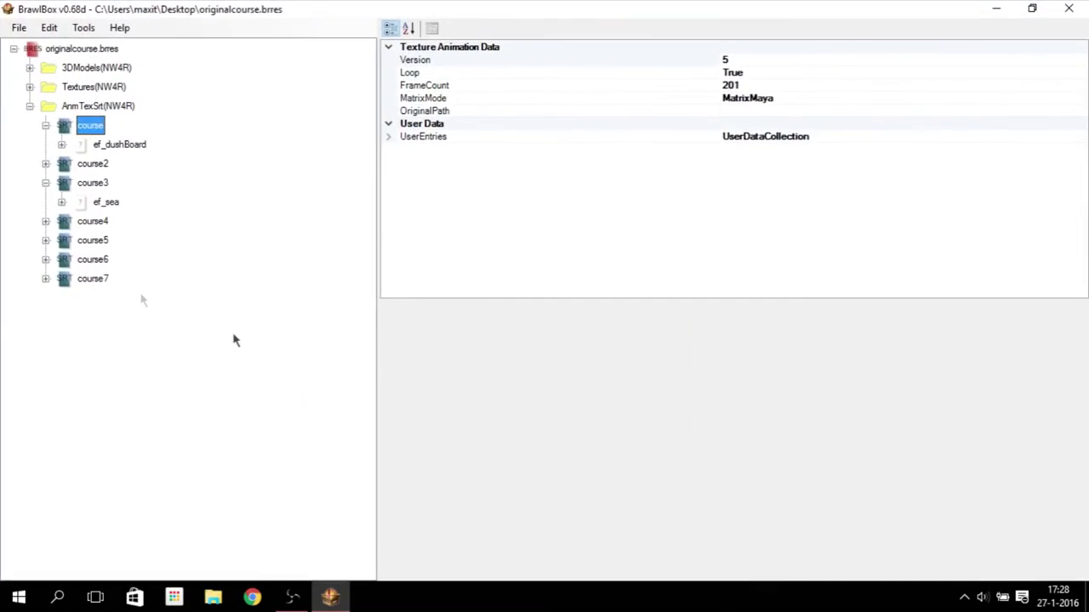
Collapse the AnmTexSrt(NW4R) folder and expand the Materials folder of the course model in 3DModels(NW4R)
left_click(45, 125)
left_click(30, 106)
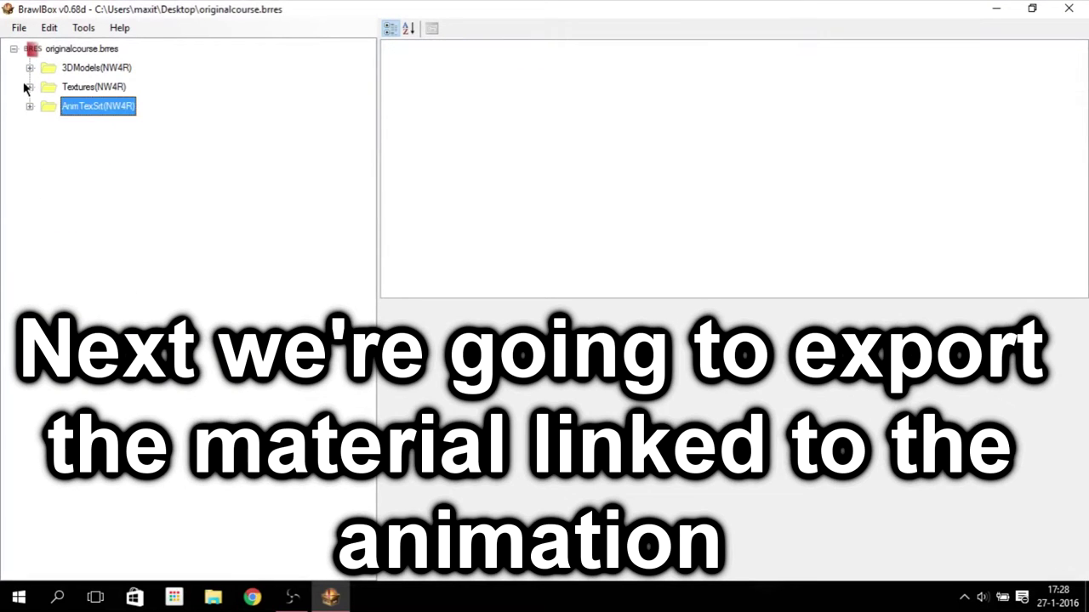
left_click(30, 67)
left_click(45, 87)
left_click(61, 145)
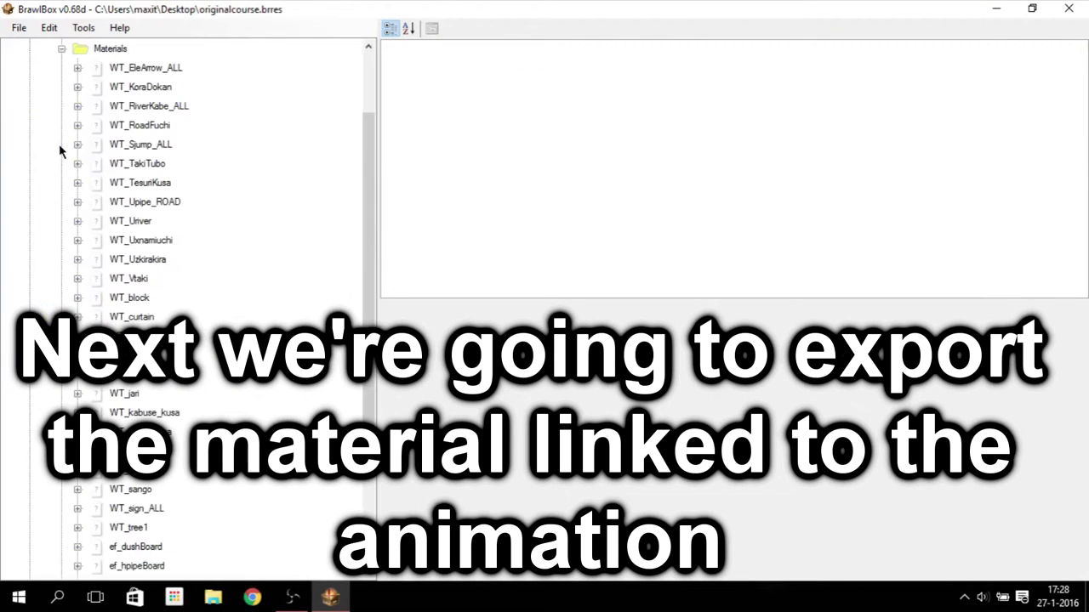
scroll(134, 435, "down", 2)
Export the ef_dushBoard material to the desktop as a raw data file named ef_dushBoard
left_click(134, 432)
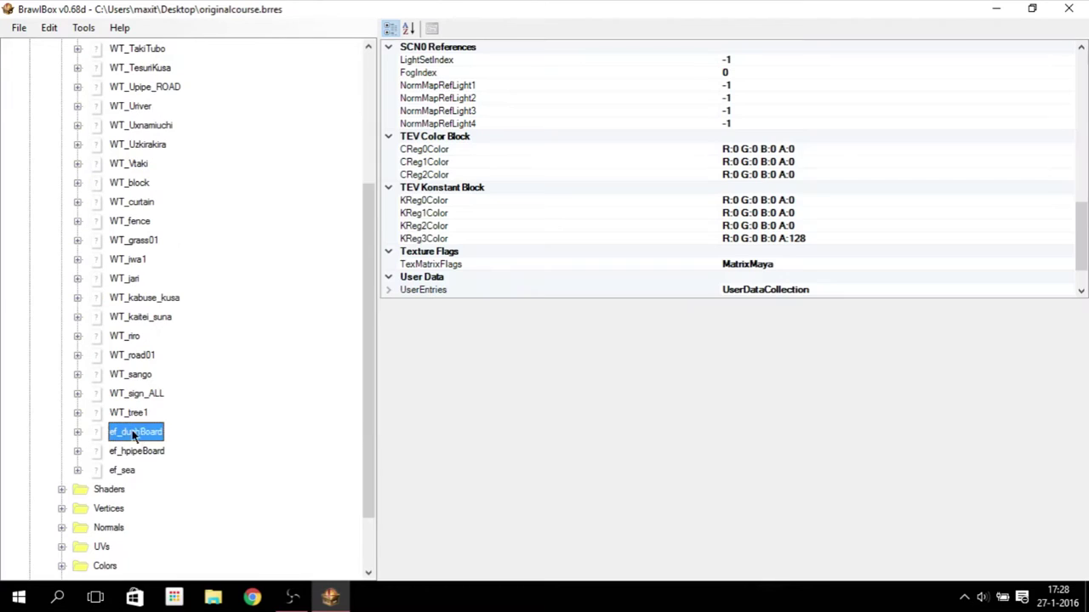
right_click(137, 433)
left_click(183, 440)
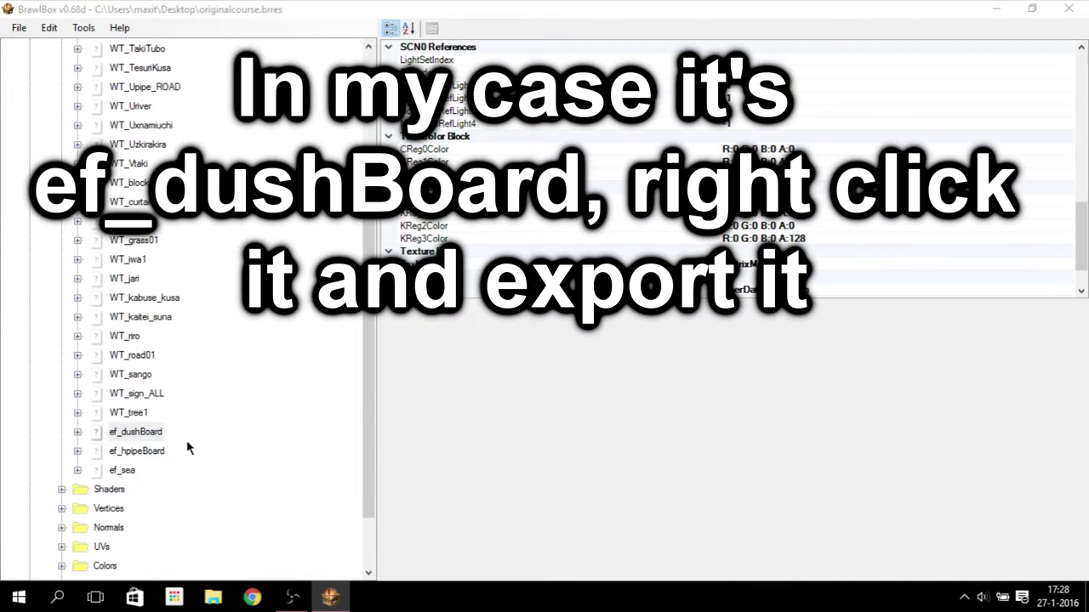
left_click(177, 319)
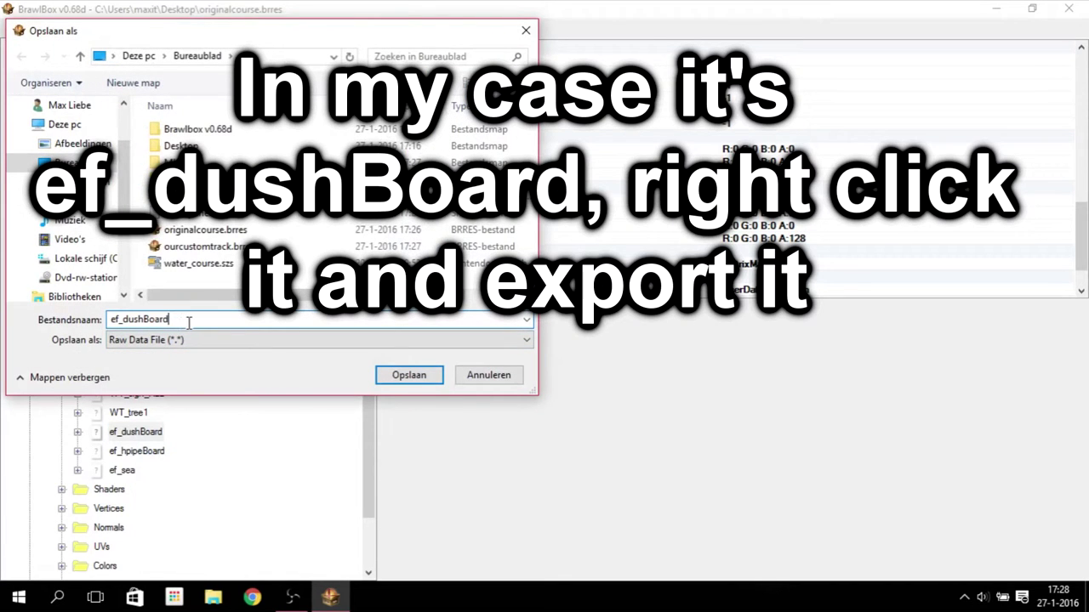
key("ctrl+a")
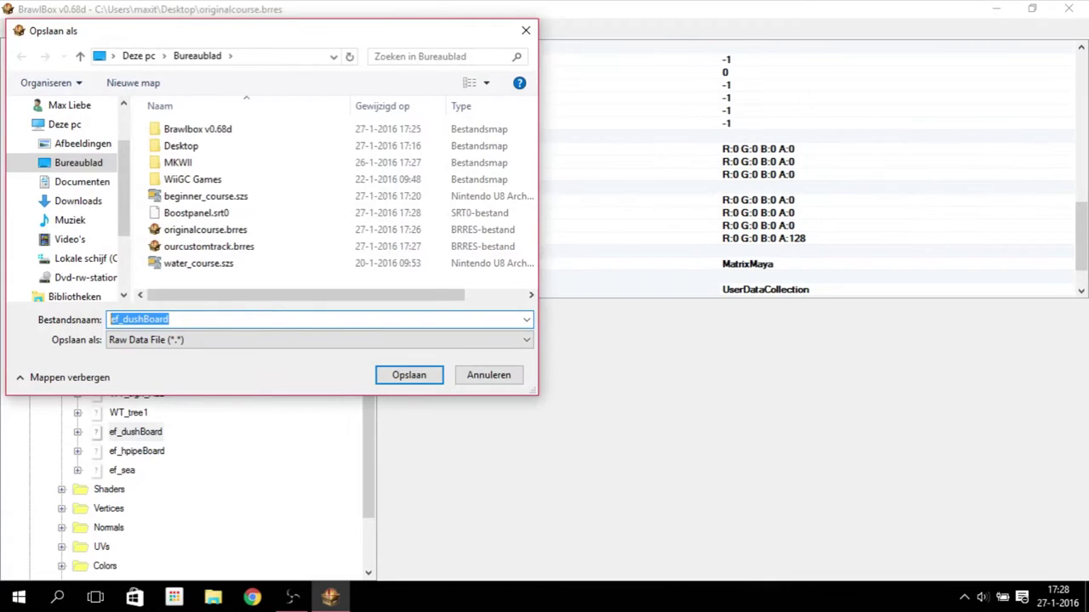
left_click(204, 319)
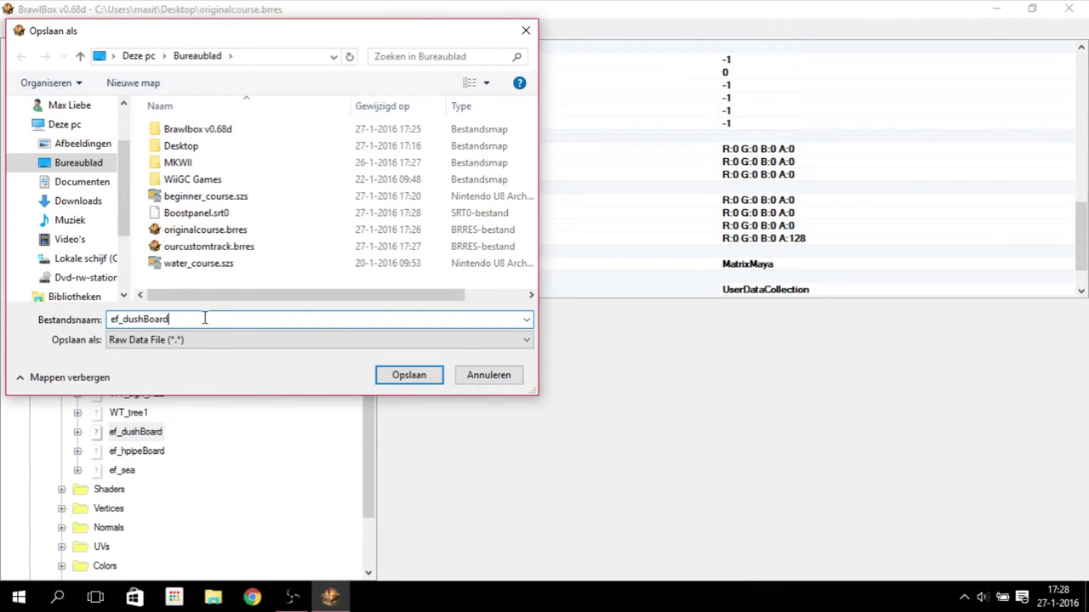
left_click(403, 382)
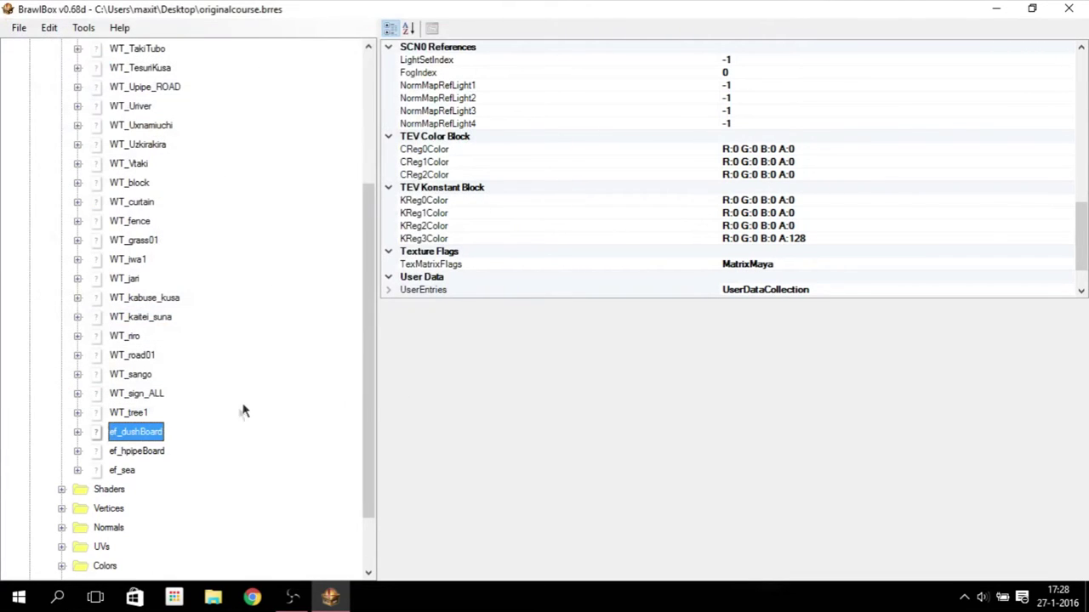
Examine the texture references inside the ef_dushBoard material for their linked texture names, and collapse 3DModels(NW4R)
scroll(182, 467, "up", 4)
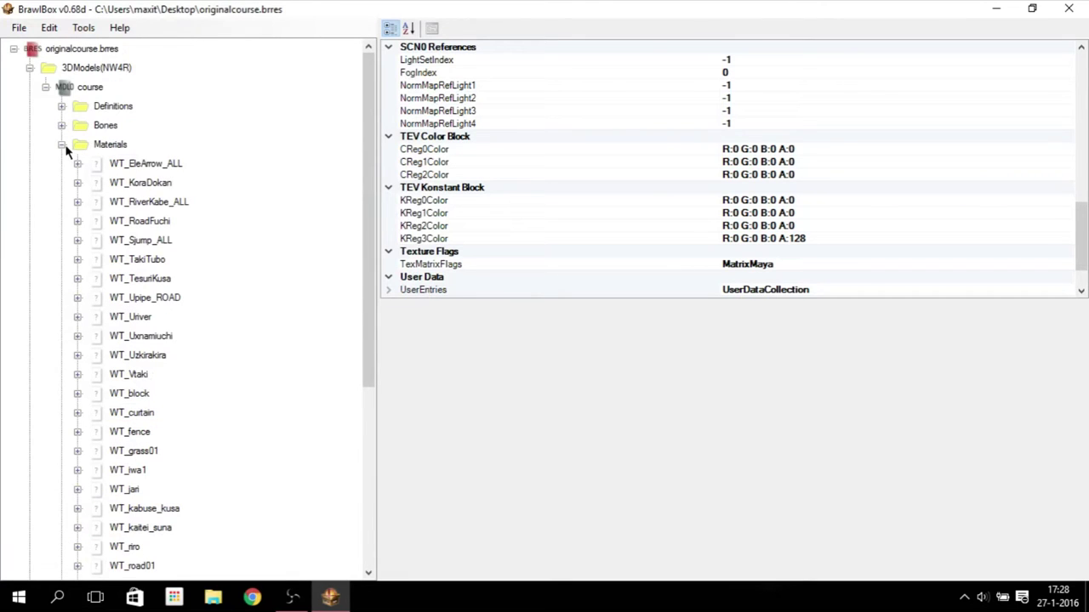
scroll(91, 500, "down", 2)
left_click(77, 528)
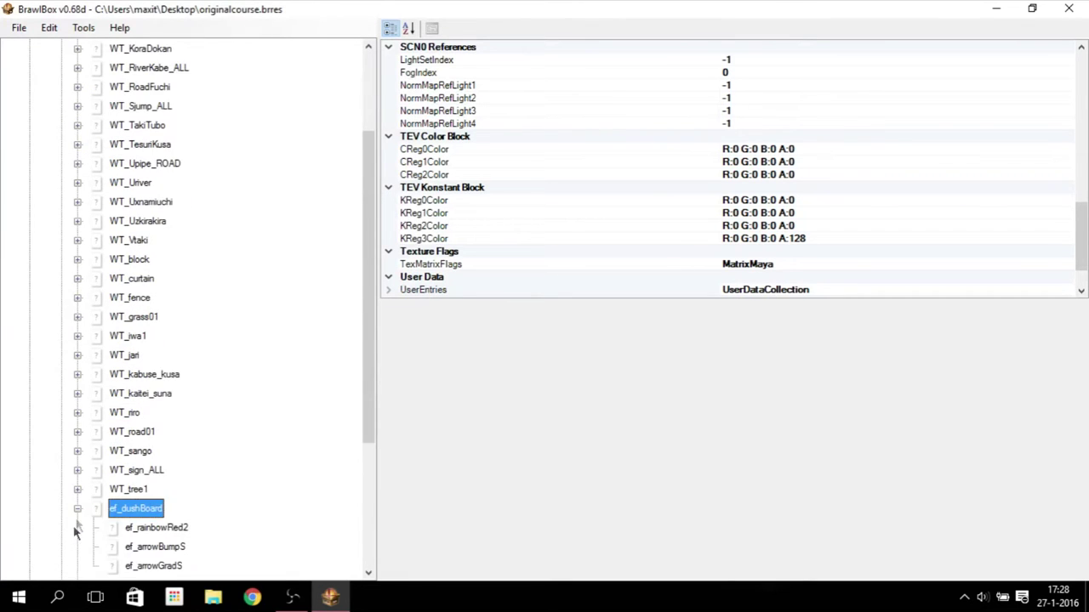
scroll(125, 433, "down", 2)
left_click(162, 415)
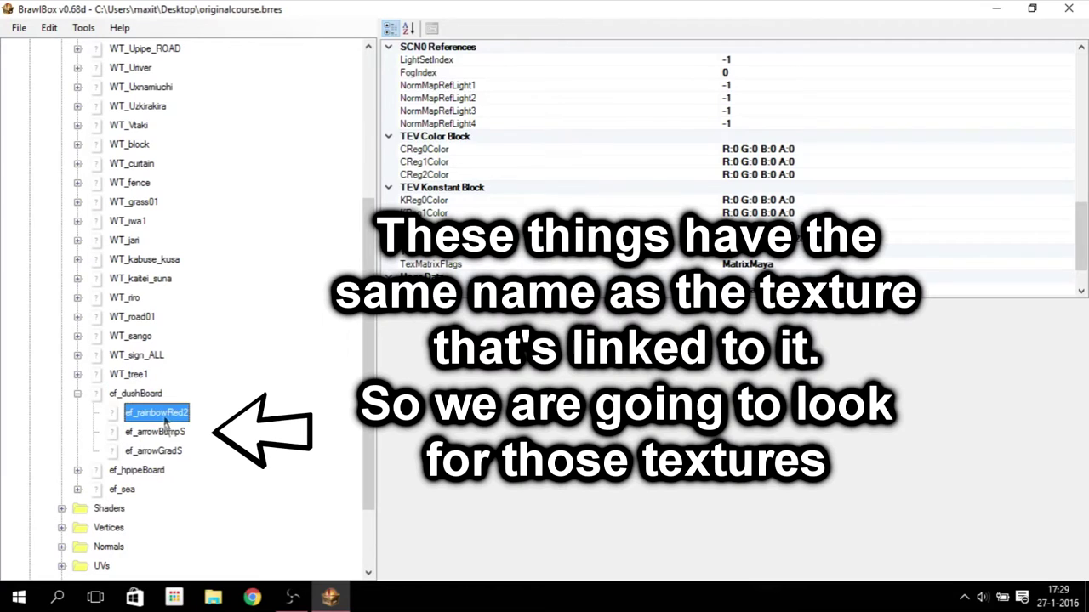
left_click(164, 434)
left_click(164, 453)
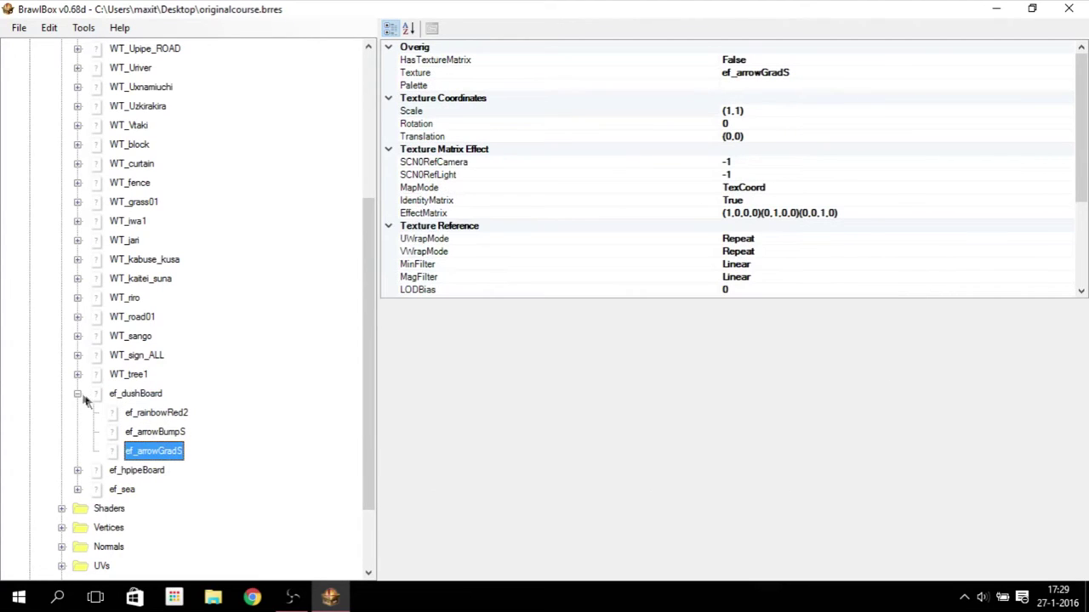
left_click(152, 414)
scroll(128, 286, "up", 4)
scroll(54, 116, "down", 2)
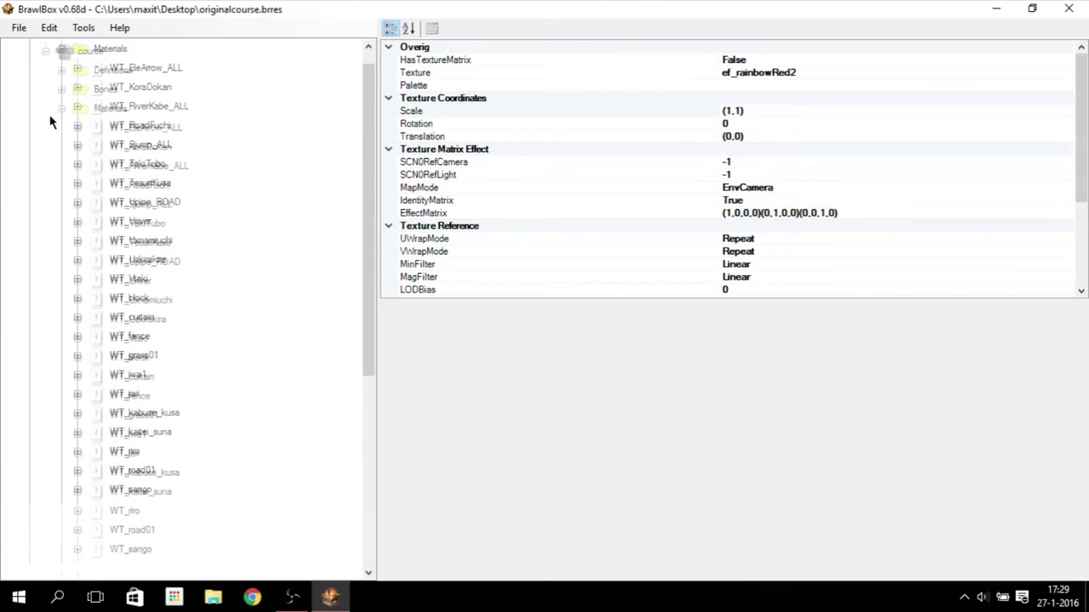
scroll(60, 119, "up", 3)
left_click(29, 68)
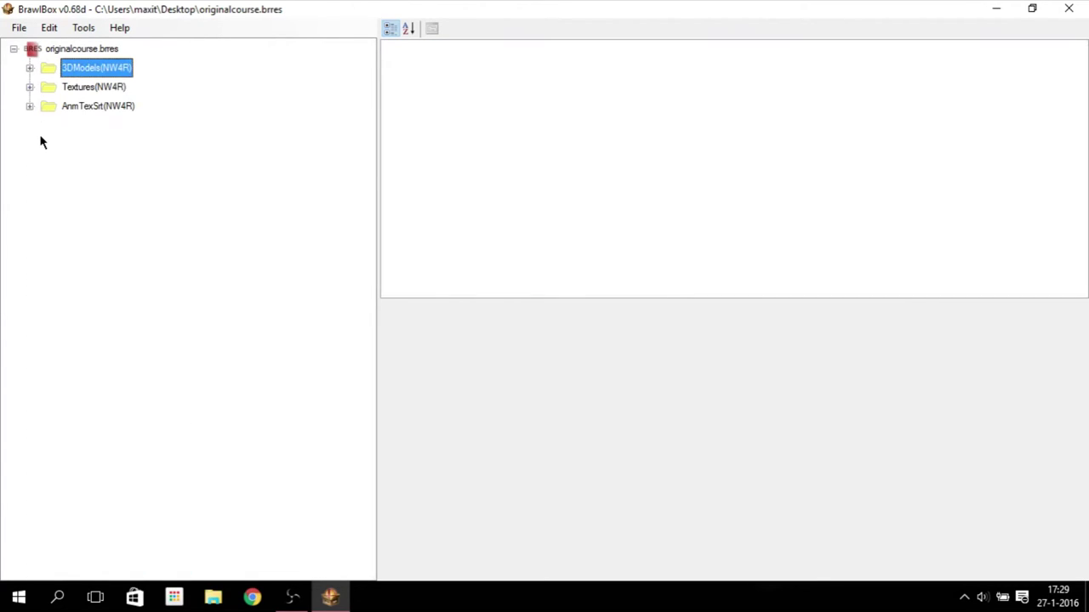
Find ef_rainbowRed2 in the Textures(NW4R) folder and export it to the desktop as ef_rainbowRed2.png
left_click(29, 87)
scroll(56, 161, "down", 6)
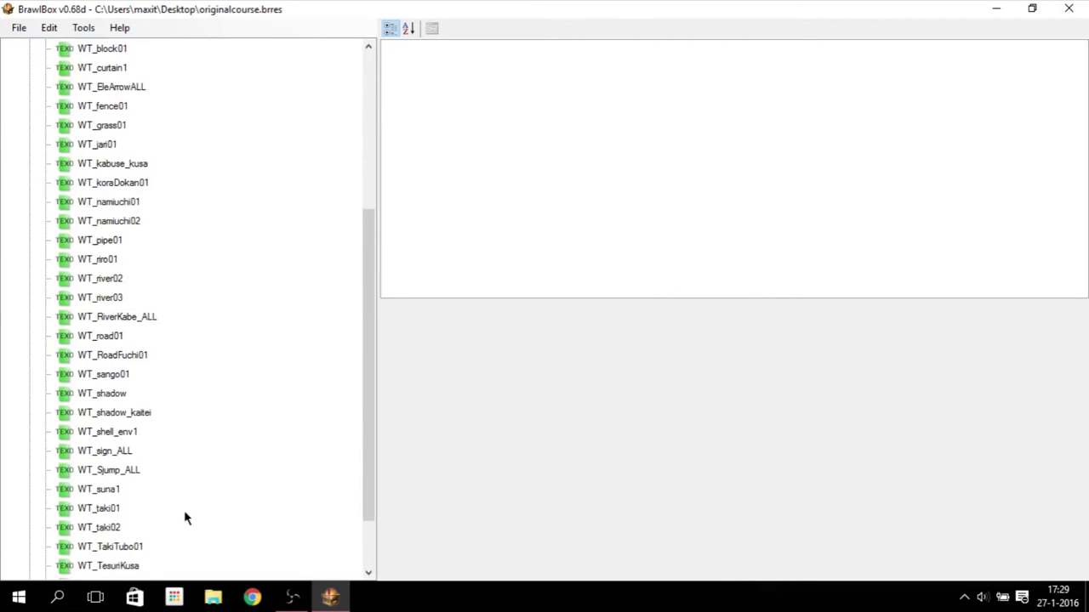
scroll(134, 486, "up", 6)
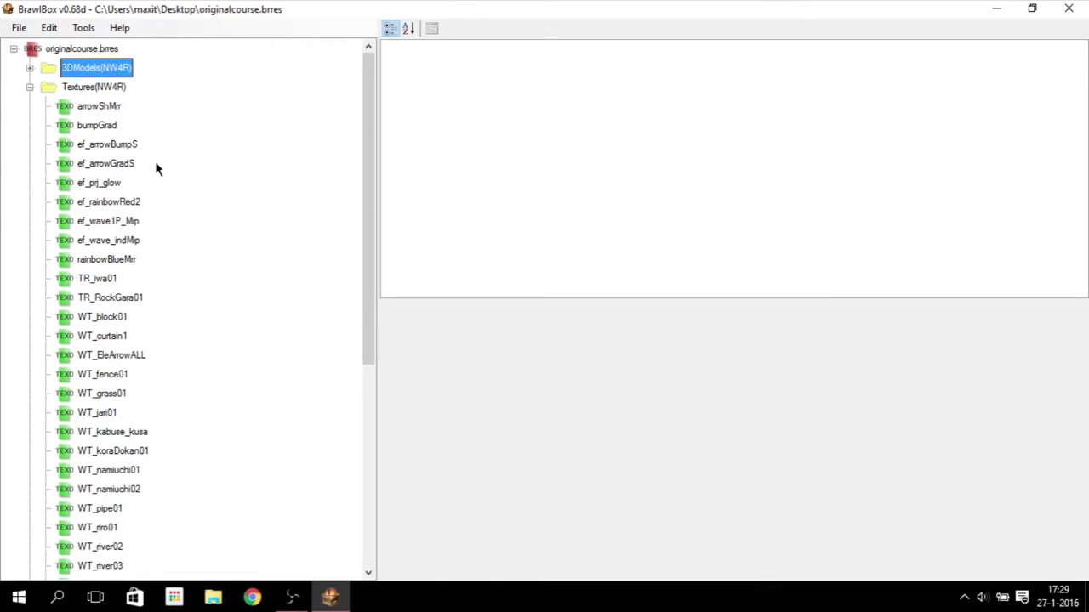
left_click(117, 205)
right_click(109, 207)
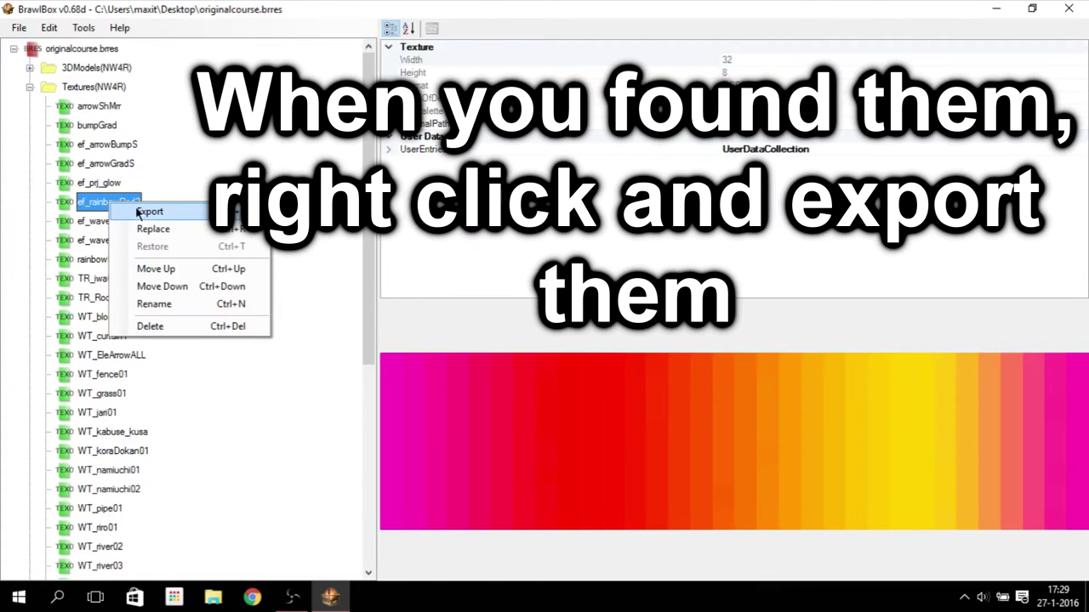
left_click(136, 210)
left_click(236, 321)
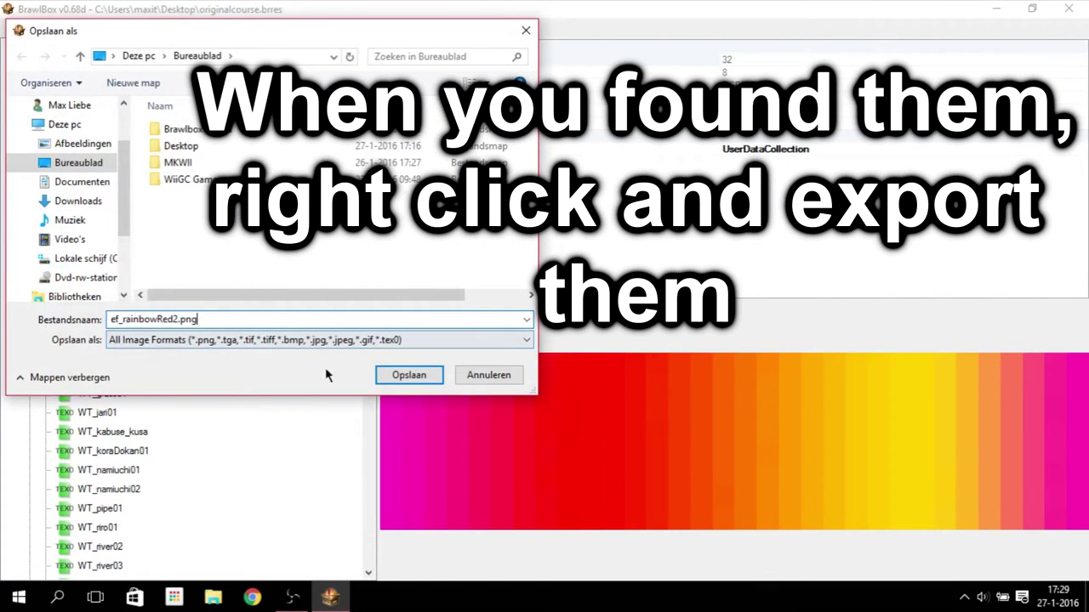
left_click(393, 377)
Export the ef_arrowGradS and ef_arrowBumpS textures to the desktop as ef_arrowGradS.png and ef_arrowBumpS.png
right_click(102, 165)
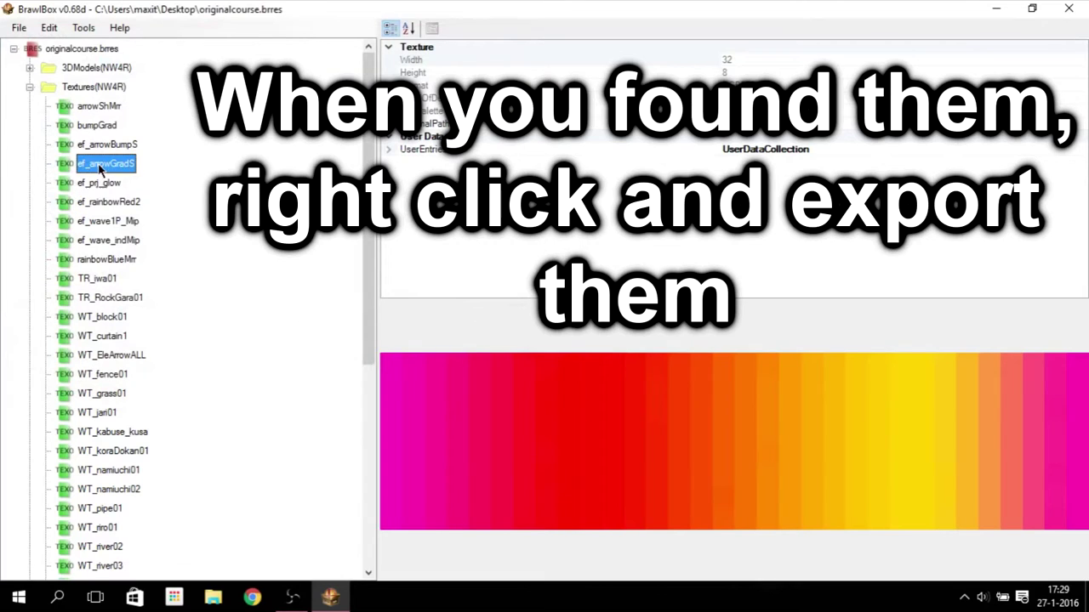
left_click(115, 174)
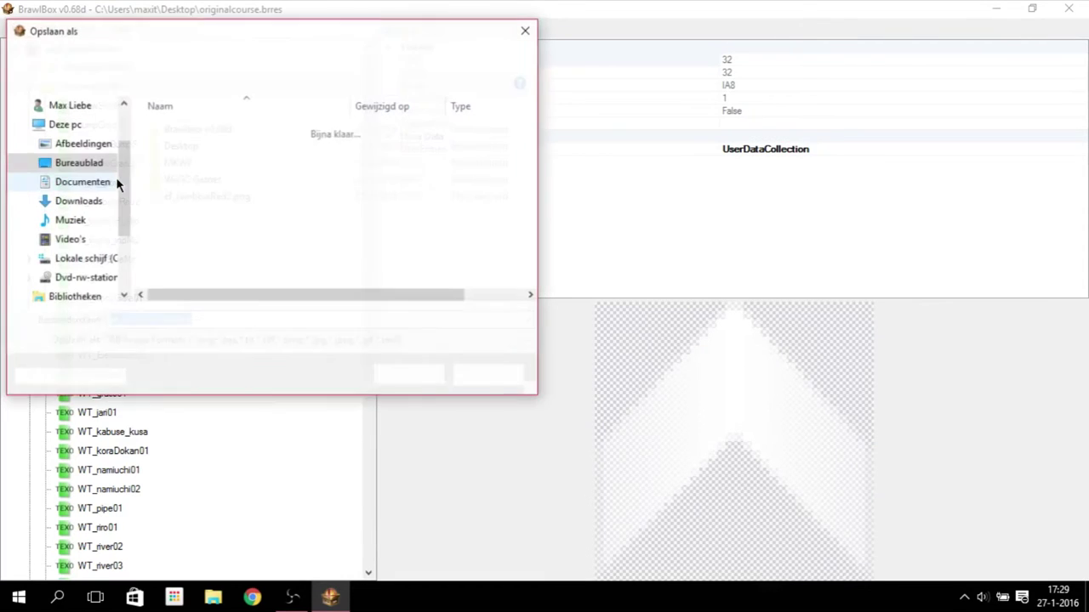
left_click(243, 324)
left_click(407, 375)
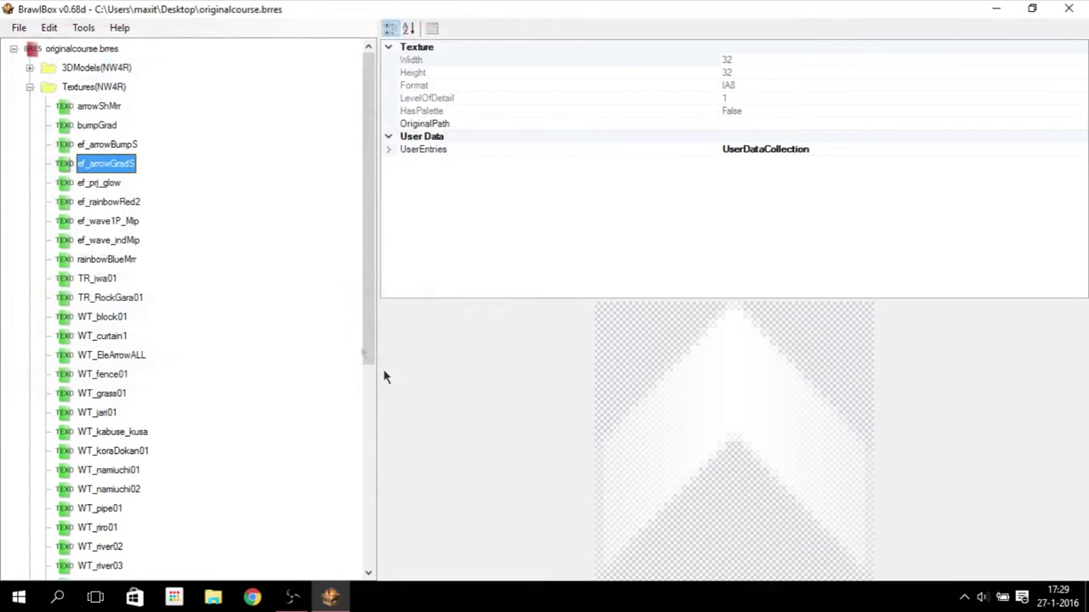
right_click(114, 147)
left_click(134, 160)
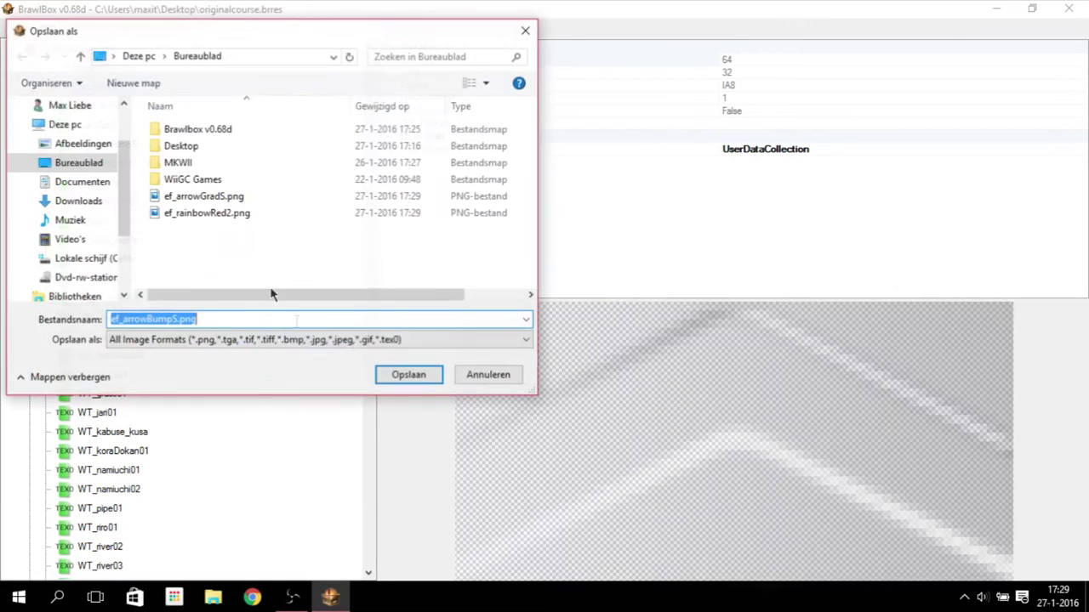
left_click(397, 380)
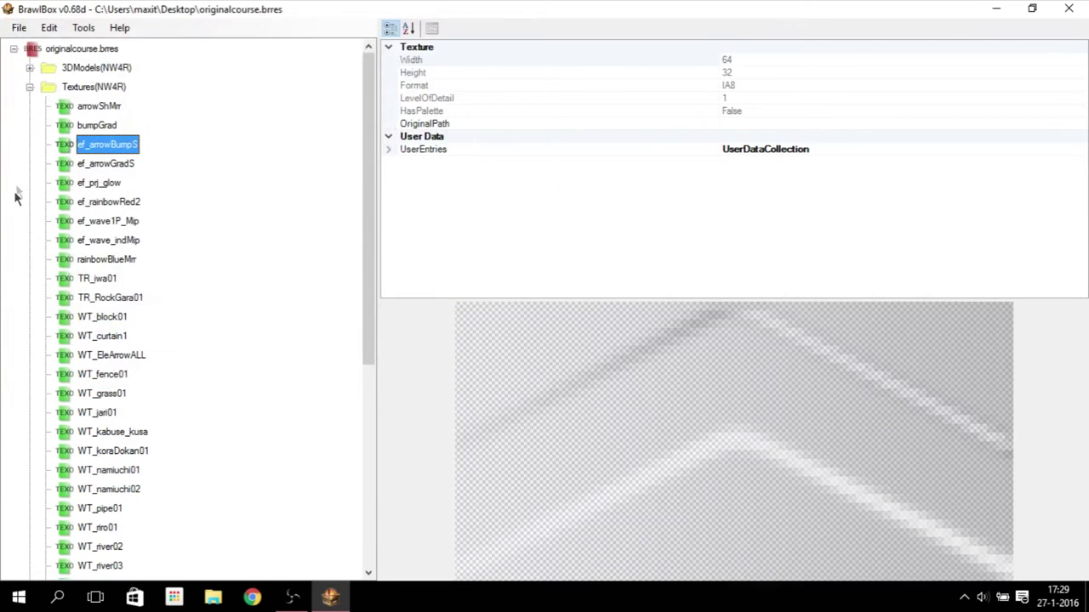
Collapse the Textures(NW4R) folder, then close originalcourse.brres and open ourcustomtrack.brres in BrawlBox
left_click(30, 88)
left_click(30, 69)
left_click(30, 69)
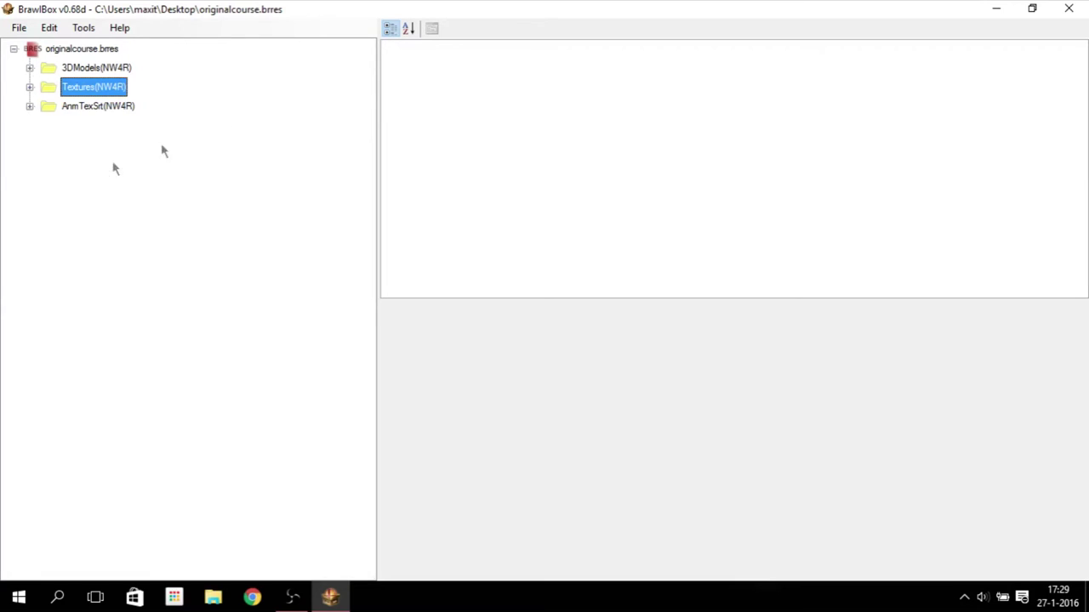
left_click(1078, 6)
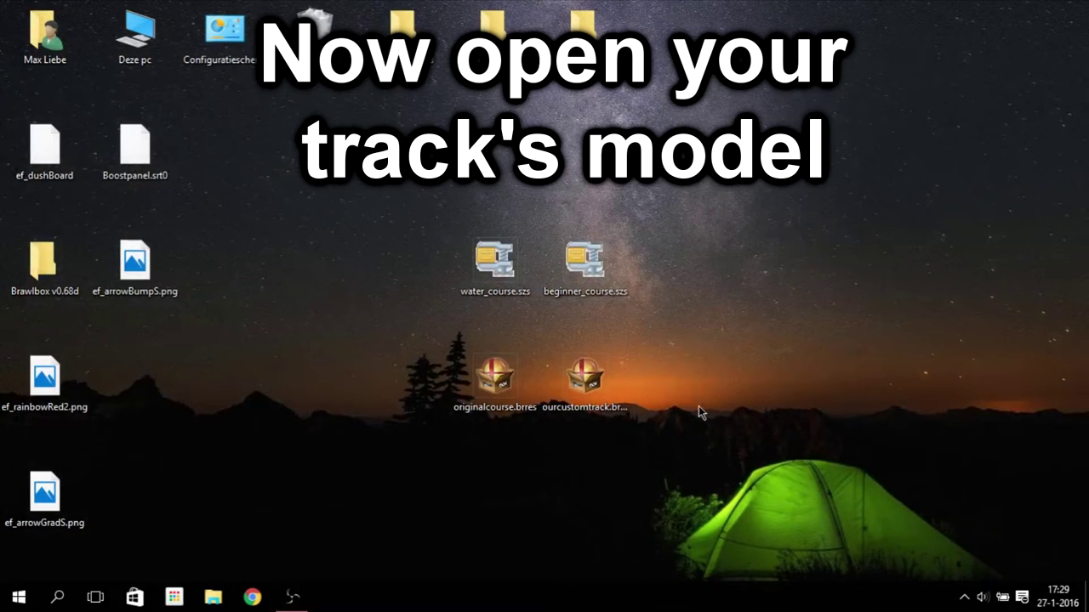
double_click(594, 383)
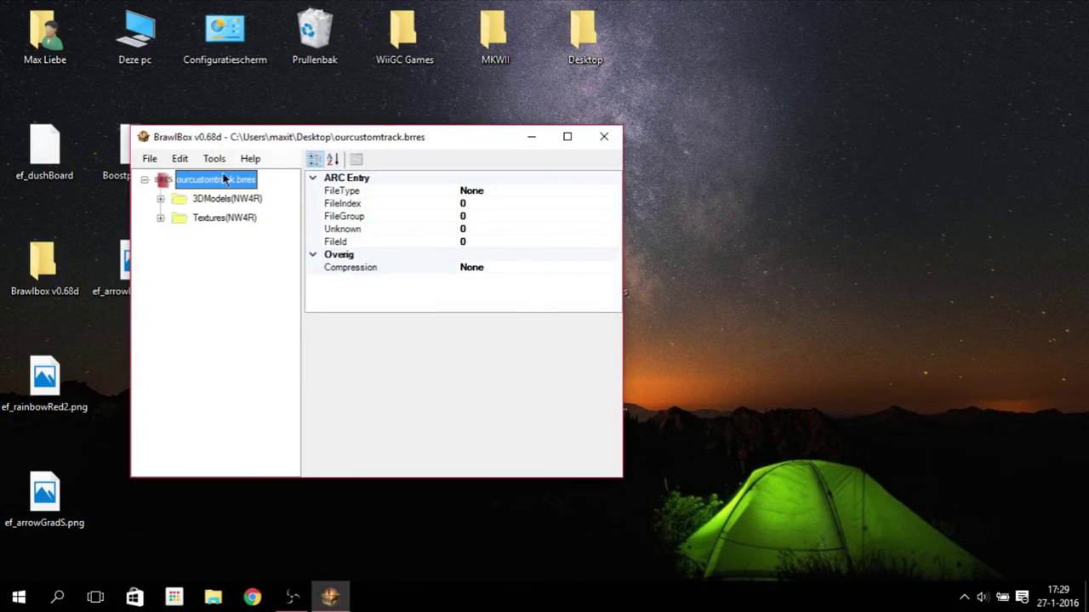
Import Boostpanel.srt0 into ourcustomtrack.brres as a texture animation
right_click(221, 185)
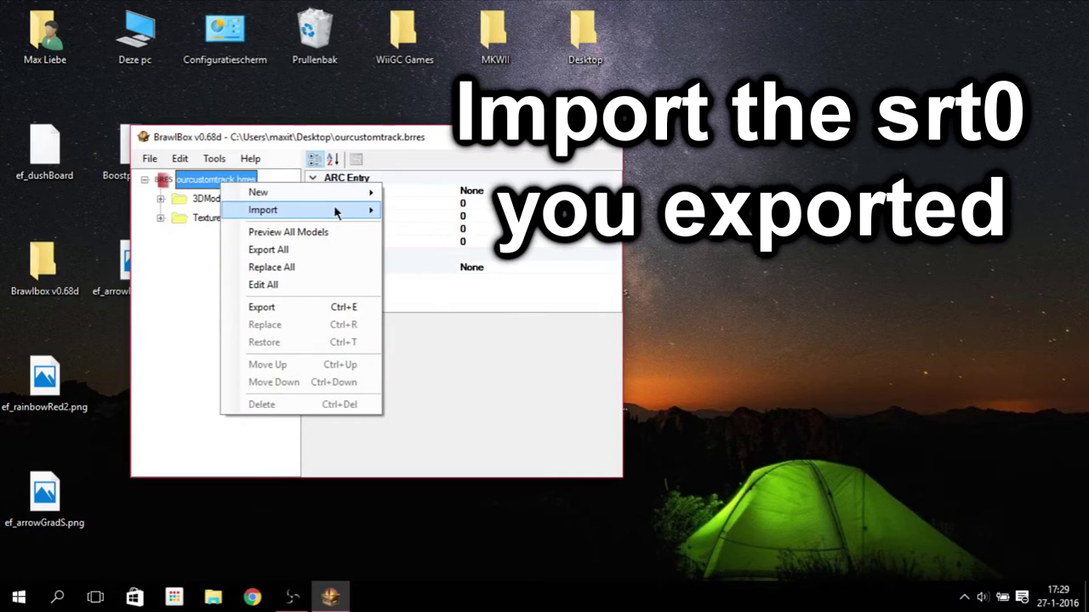
mouse_move(343, 212)
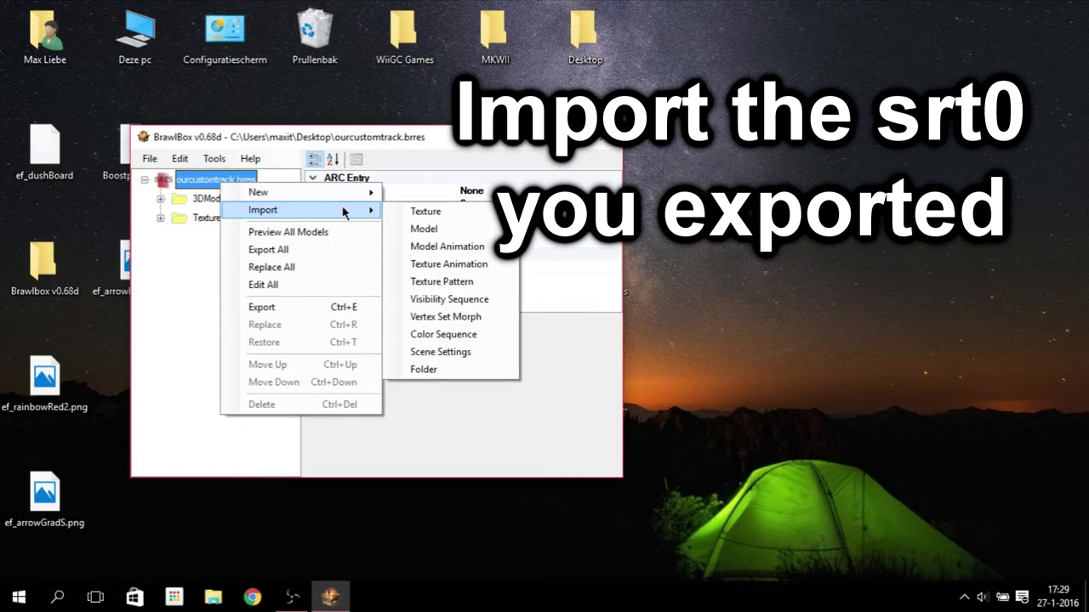
left_click(489, 264)
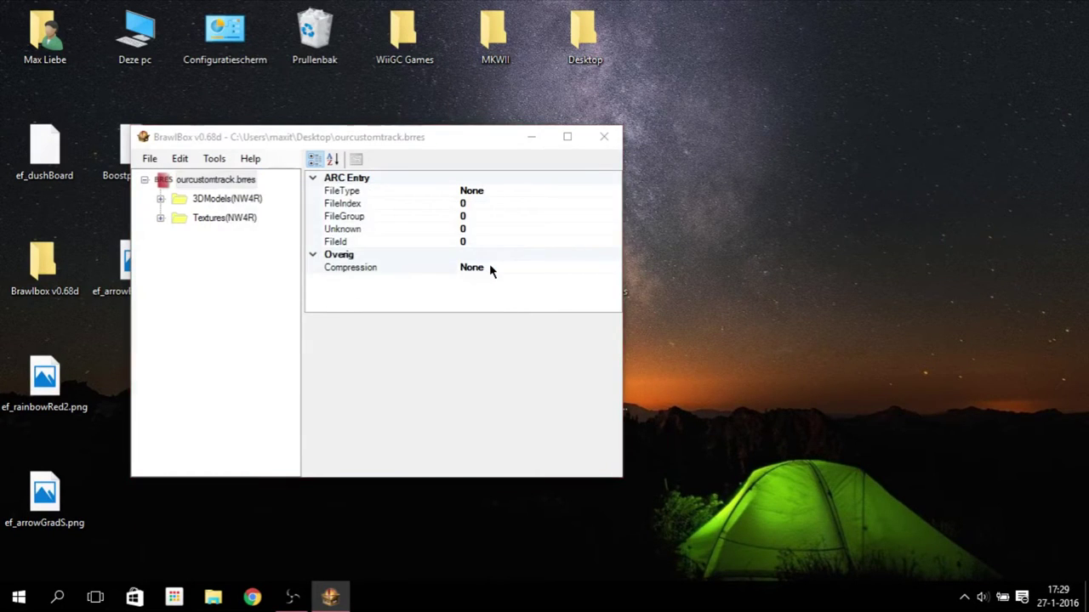
double_click(357, 326)
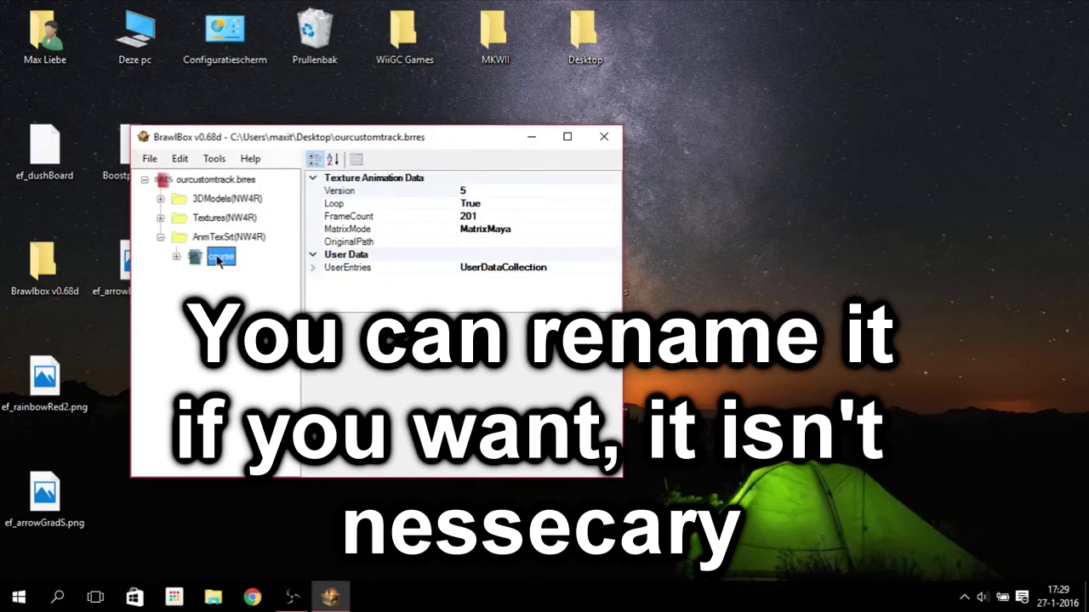
right_click(218, 257)
key("Escape")
Expand the Textures(NW4R) folder of ourcustomtrack.brres and select the Newtrack02_Main-BoostPanel texture
left_click(160, 217)
left_click(228, 219)
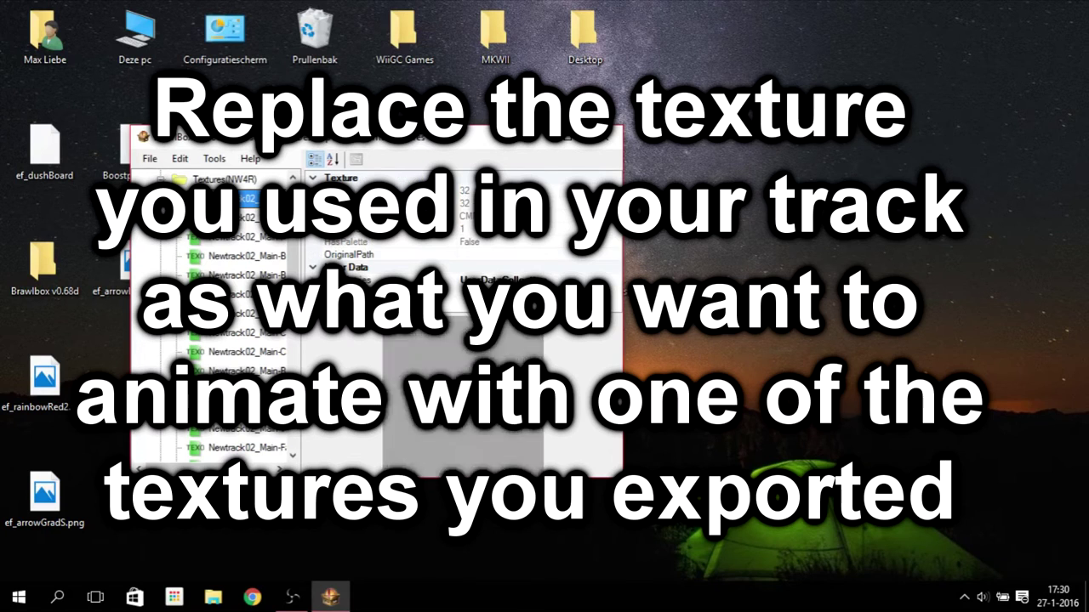
key("Down")
key("Down")
key("Down")
key("Down")
key("Down")
key("Down")
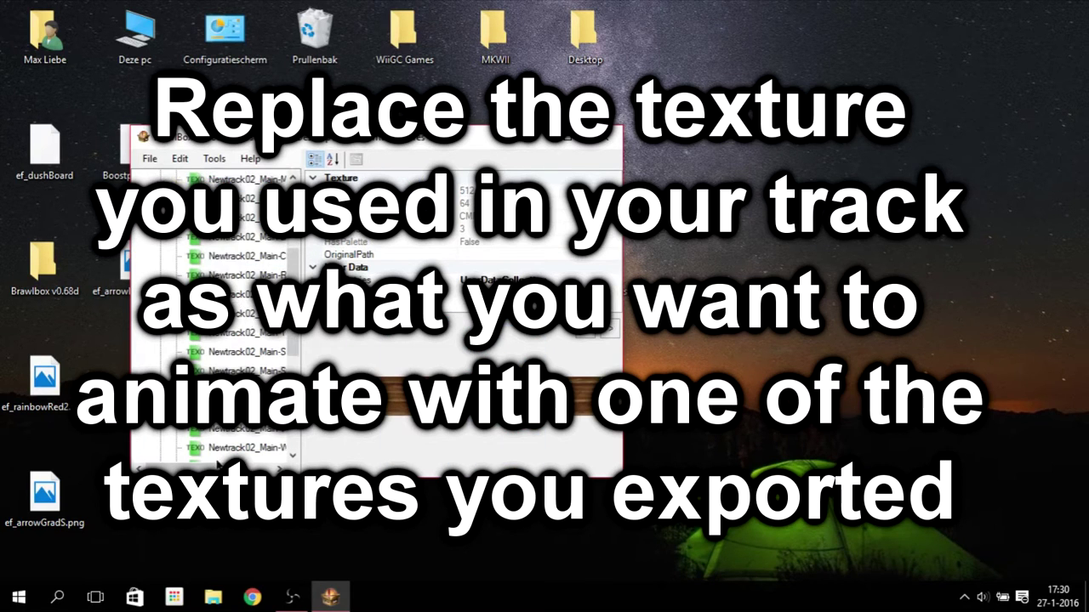
key("Down")
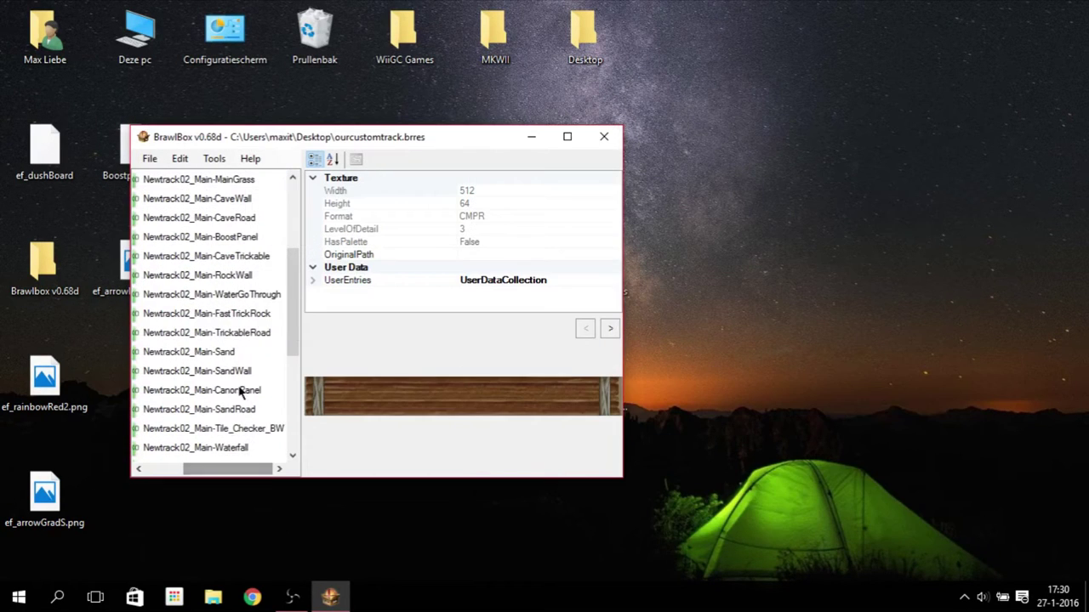
scroll(240, 378, "up", 1)
left_click(226, 297)
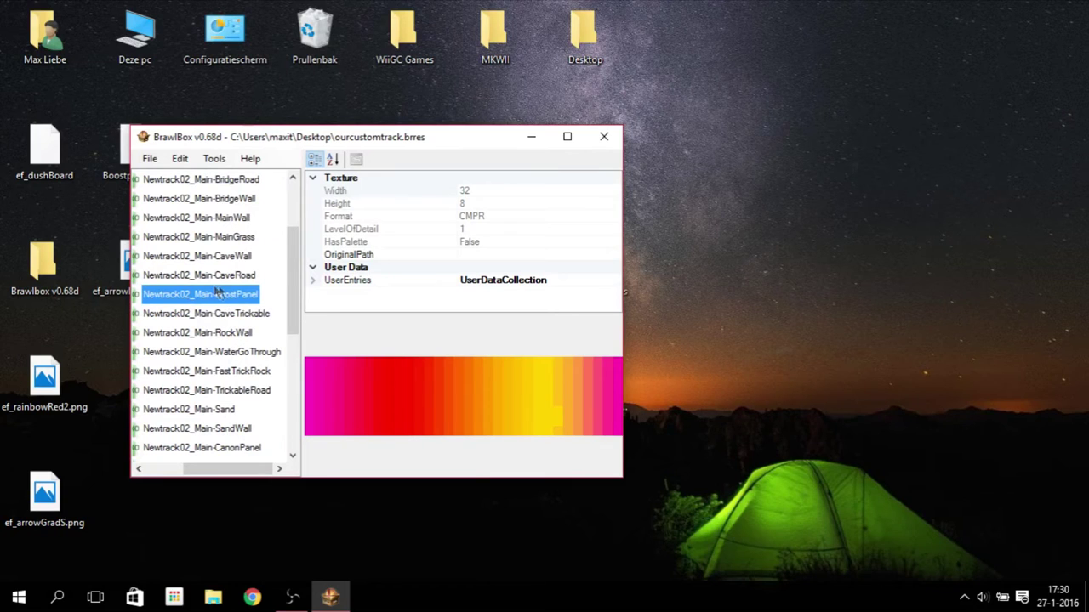
right_click(219, 299)
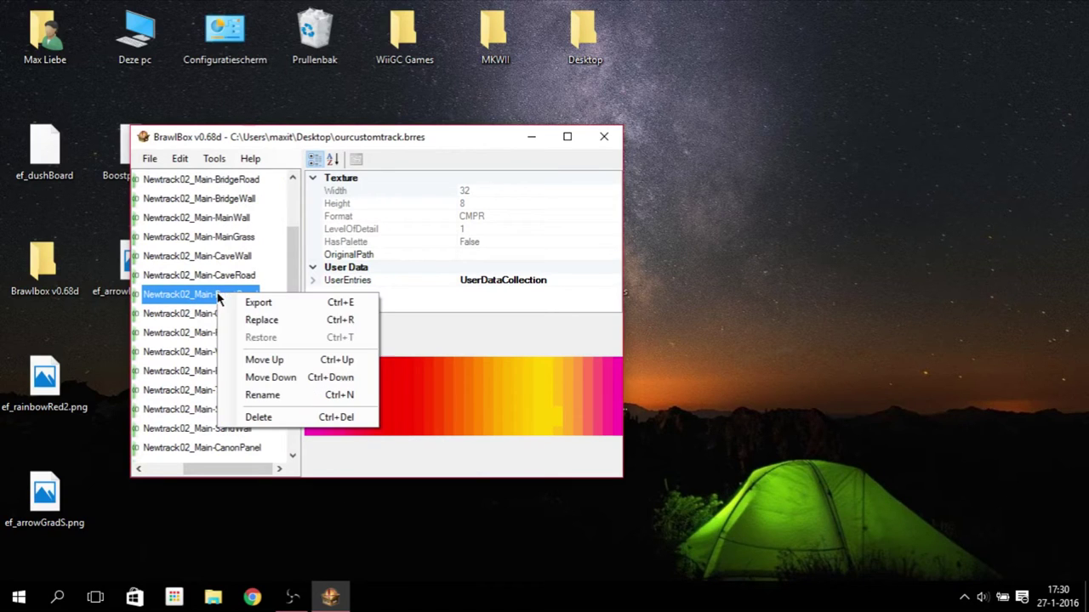
left_click(249, 321)
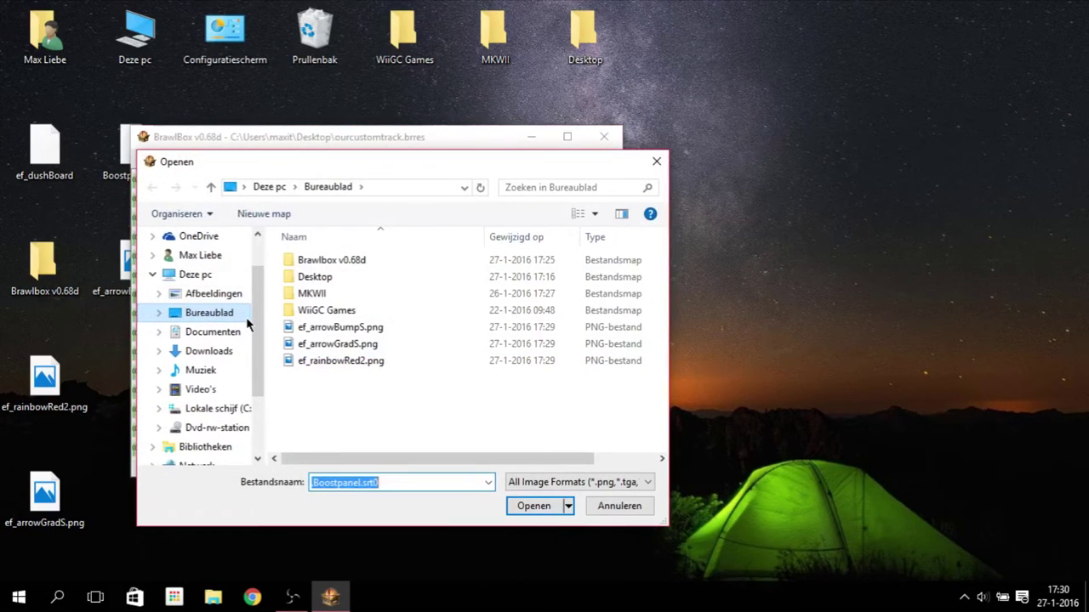
double_click(340, 361)
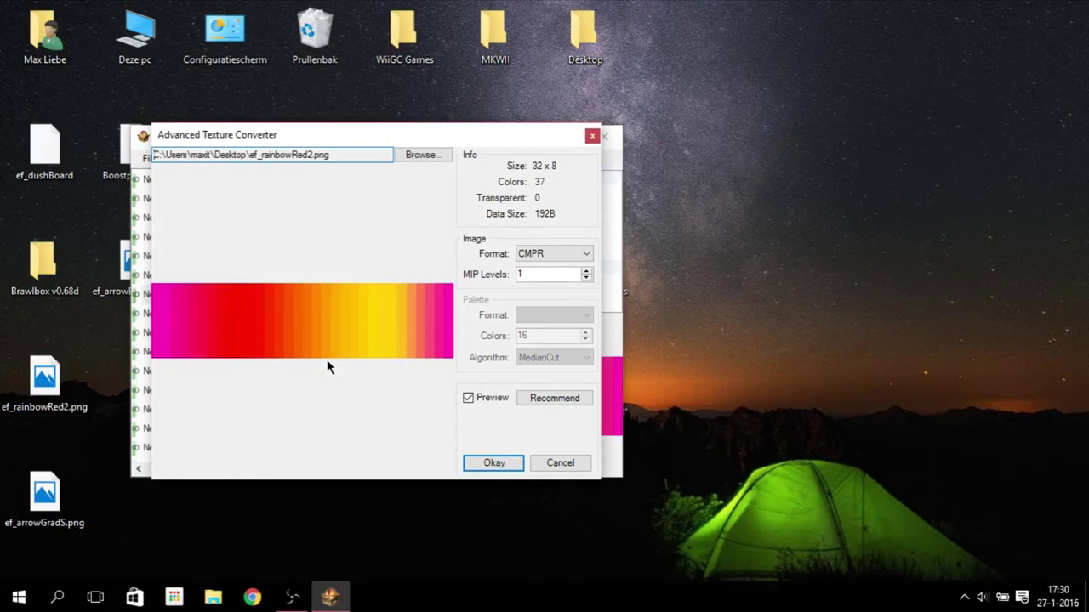
left_click_drag(315, 151, 826, 126)
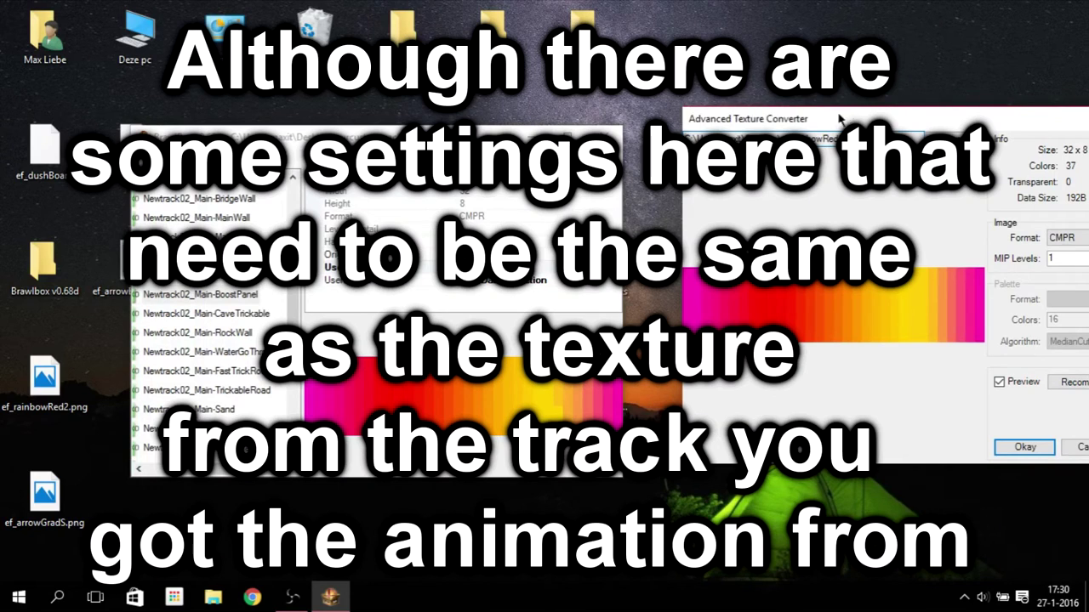
left_click_drag(839, 120, 230, 138)
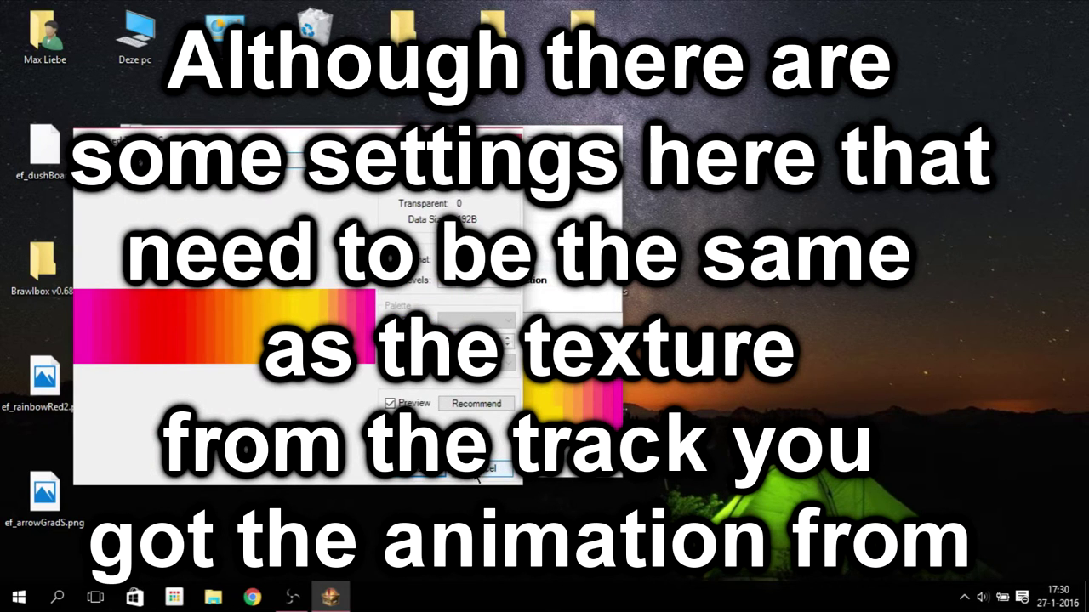
left_click(481, 469)
Move the custom track window aside and open originalcourse.brres from the desktop in a second BrawlBox window
left_click_drag(431, 153, 904, 130)
left_click(513, 367)
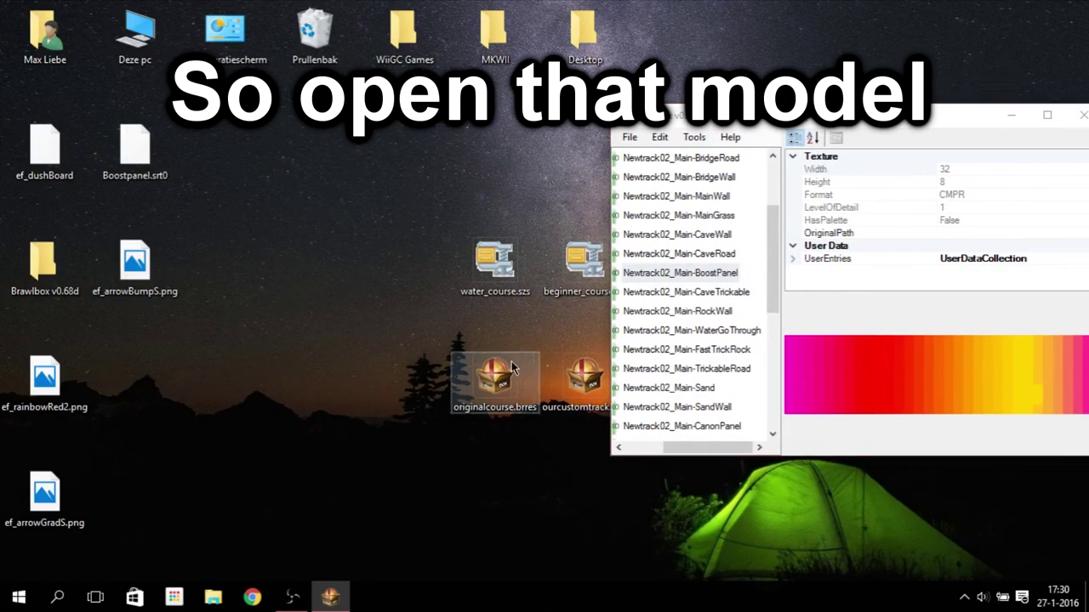
left_click(510, 370)
double_click(484, 375)
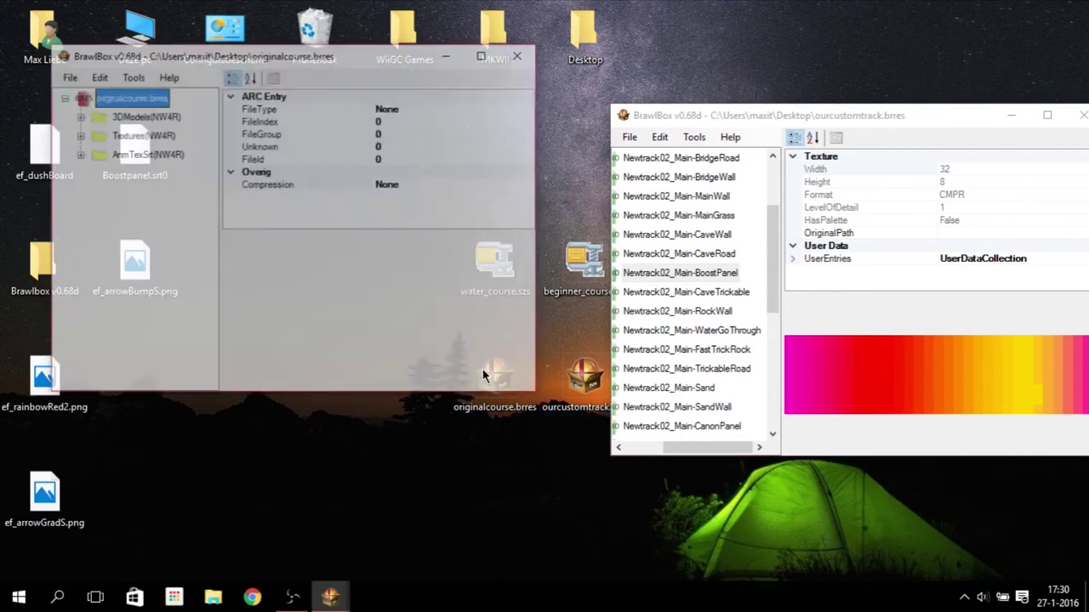
Examine the Format and LevelOfDetail of the ef_rainbowRed2 texture in originalcourse.brres
left_click(78, 136)
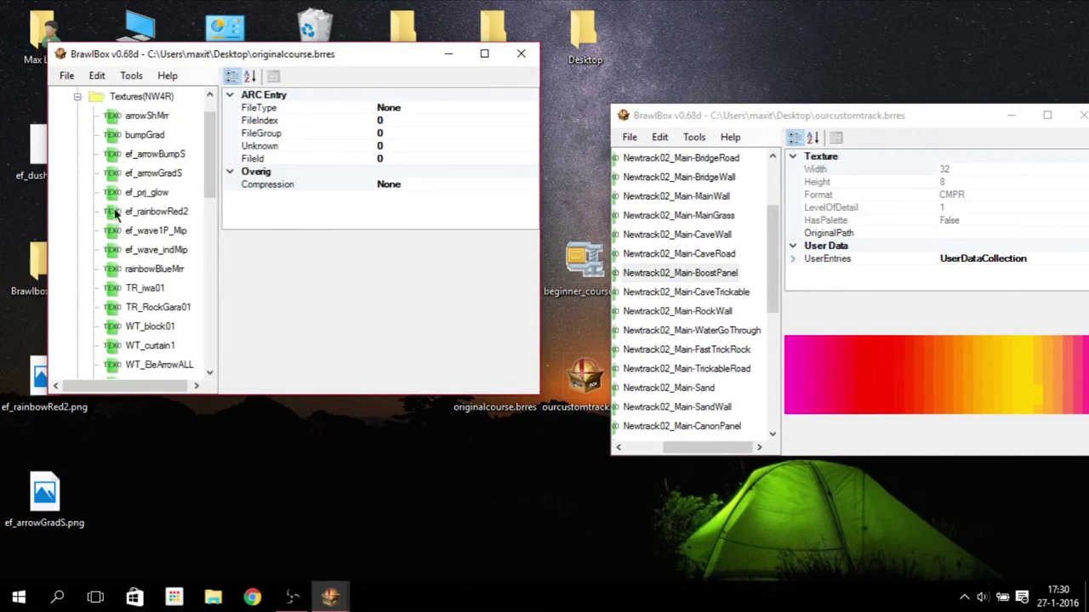
left_click(157, 216)
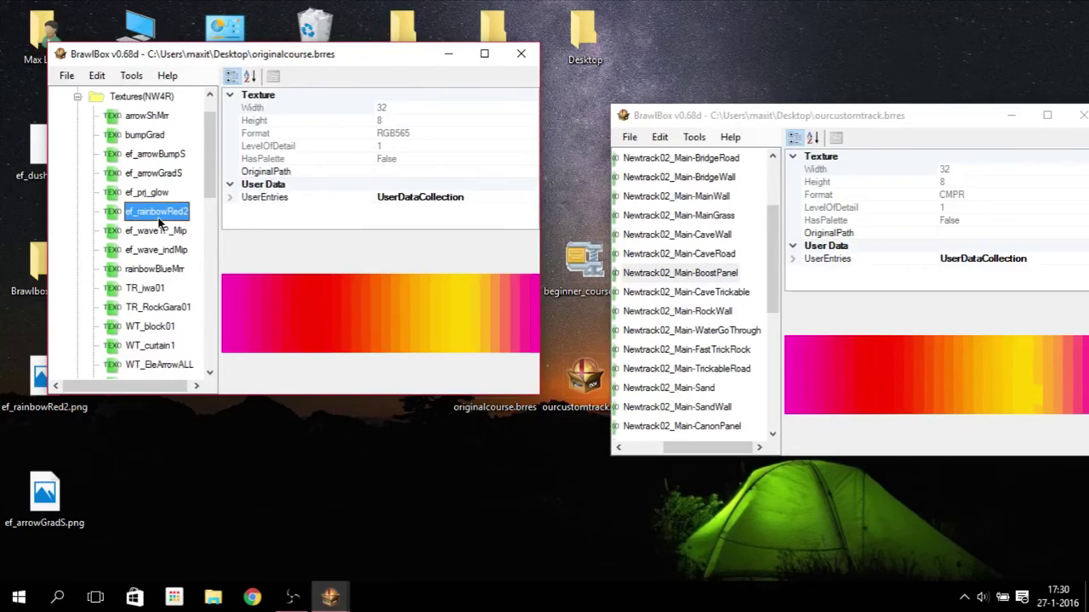
left_click(379, 133)
left_click(375, 134)
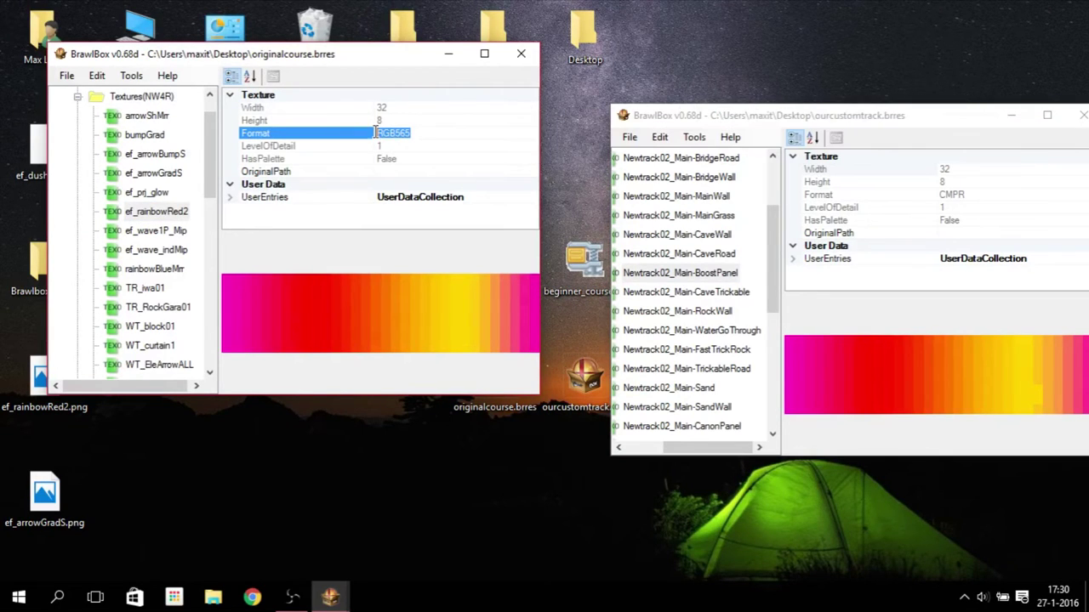
left_click(400, 144)
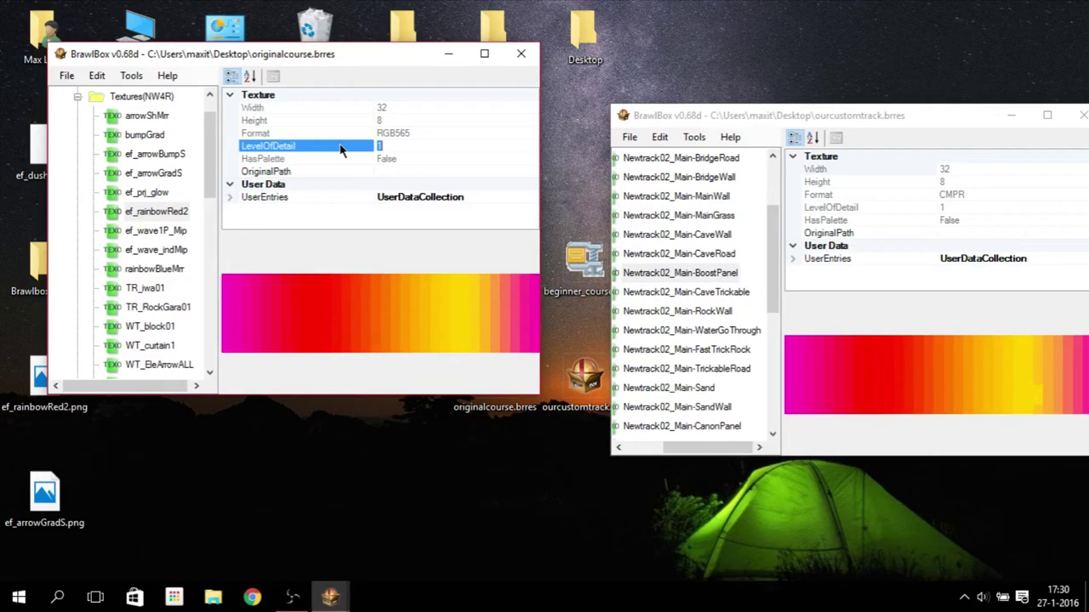
Replace the Newtrack02_Main-BoostPanel texture in ourcustomtrack.brres with ef_rainbowRed2.png, using the RGB565 format
left_click_drag(894, 114, 830, 113)
right_click(656, 274)
left_click(695, 295)
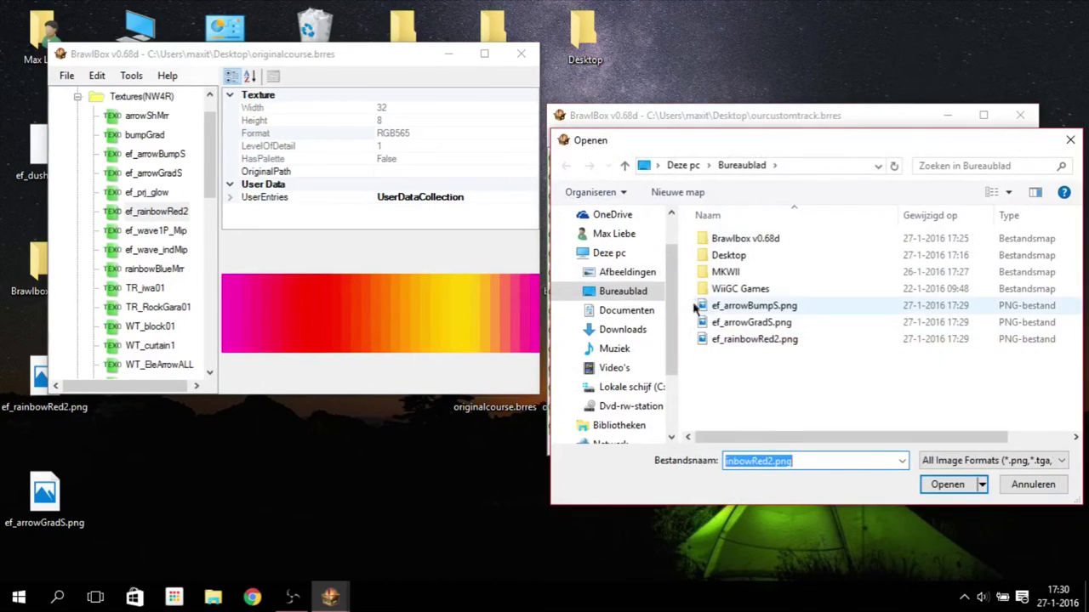
double_click(840, 339)
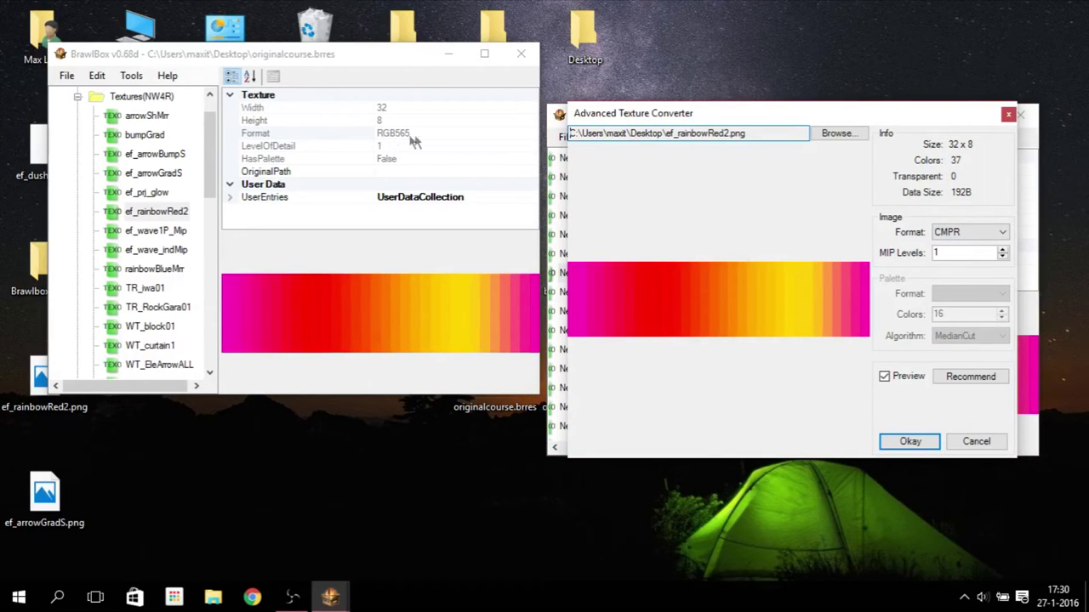
left_click(985, 233)
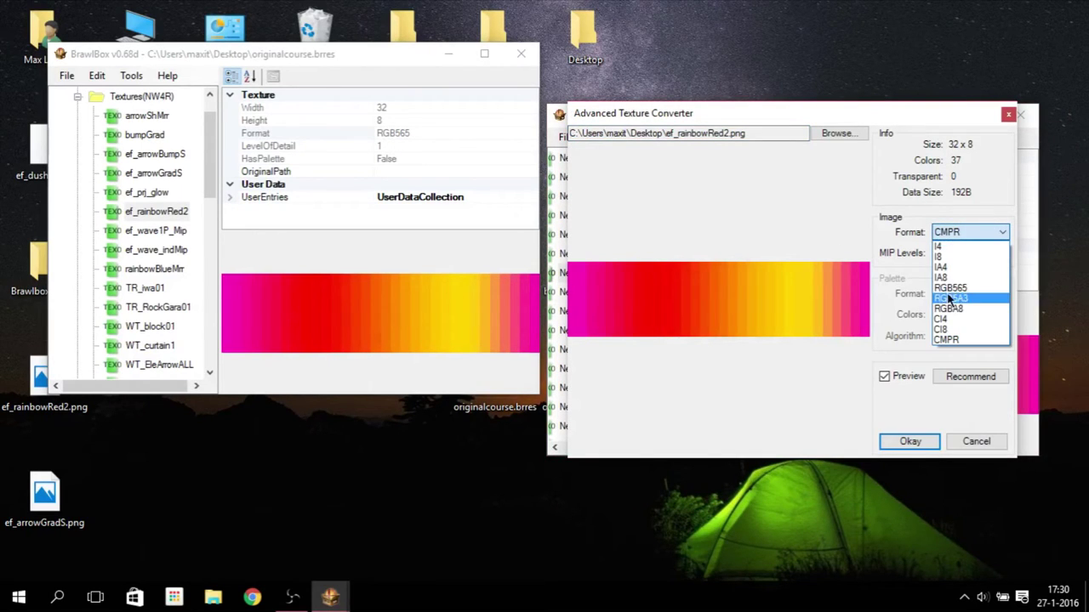
left_click(950, 288)
left_click(907, 441)
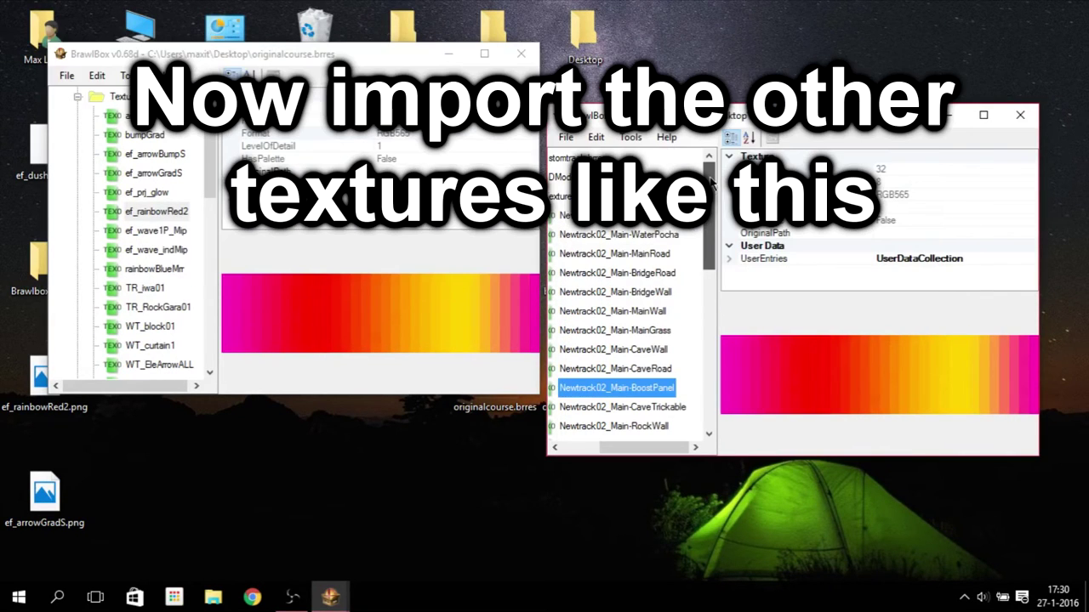
Import ef_arrowBumpS.png into ourcustomtrack.brres as a texture in IA8 format, matching the format of ef_arrowBumpS in originalcourse.brres
left_click_drag(622, 449, 581, 455)
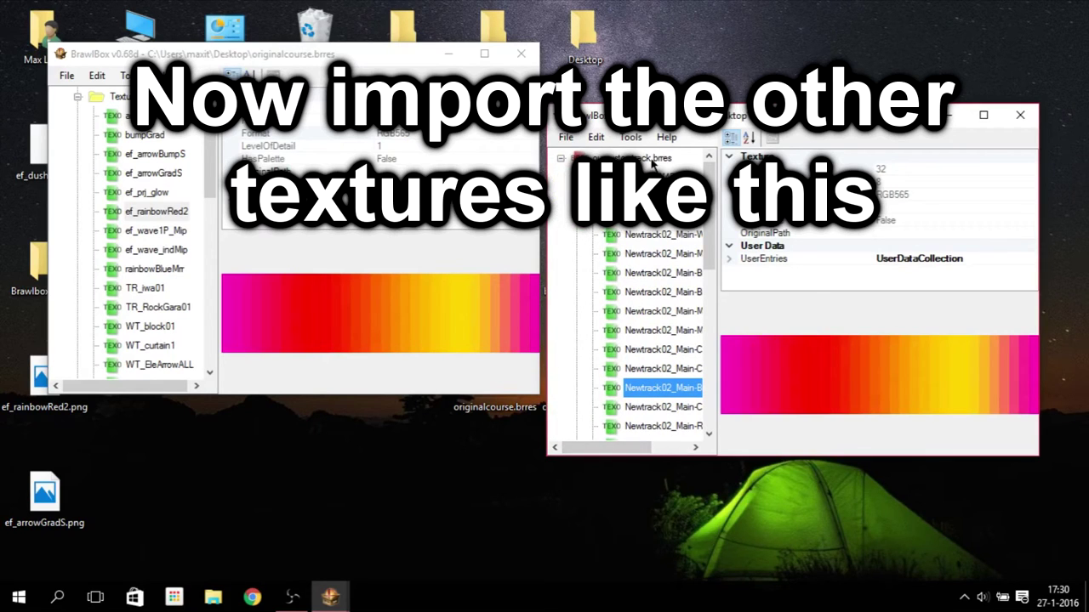
right_click(651, 160)
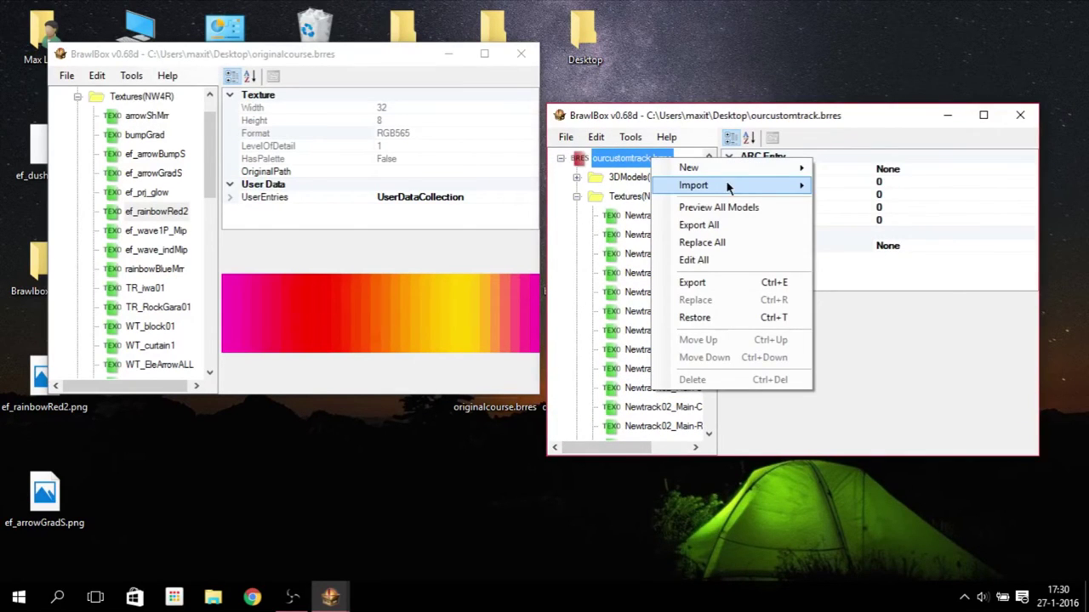
mouse_move(726, 184)
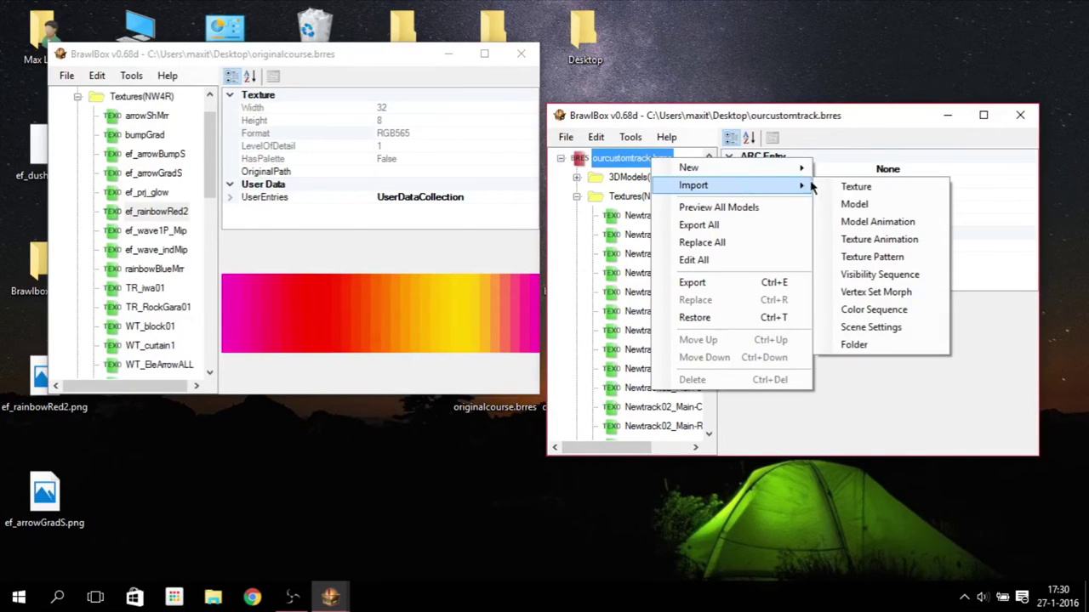
left_click(863, 194)
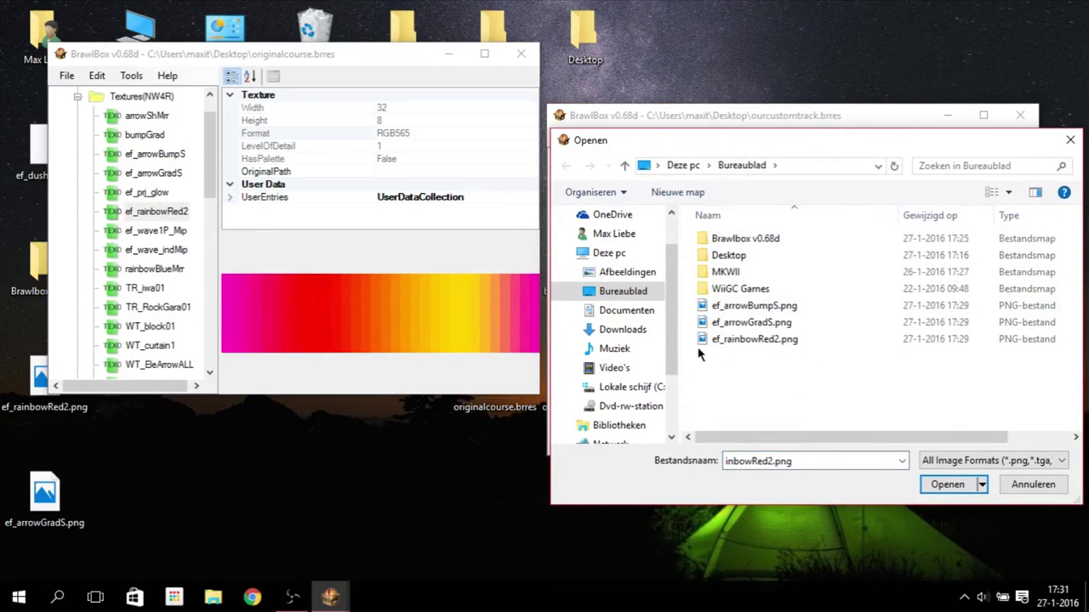
double_click(717, 311)
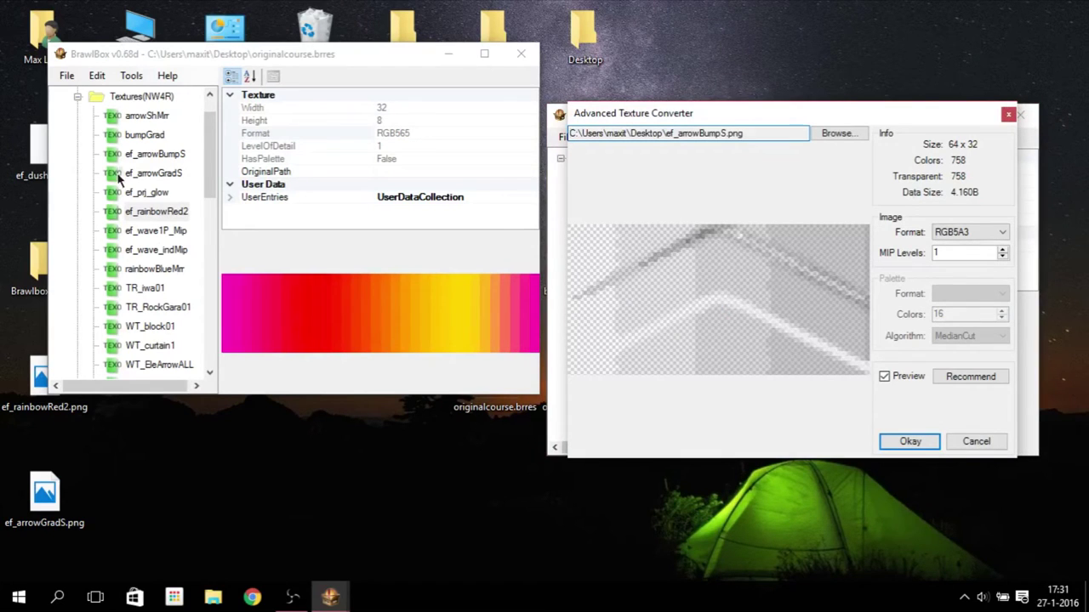
left_click(155, 154)
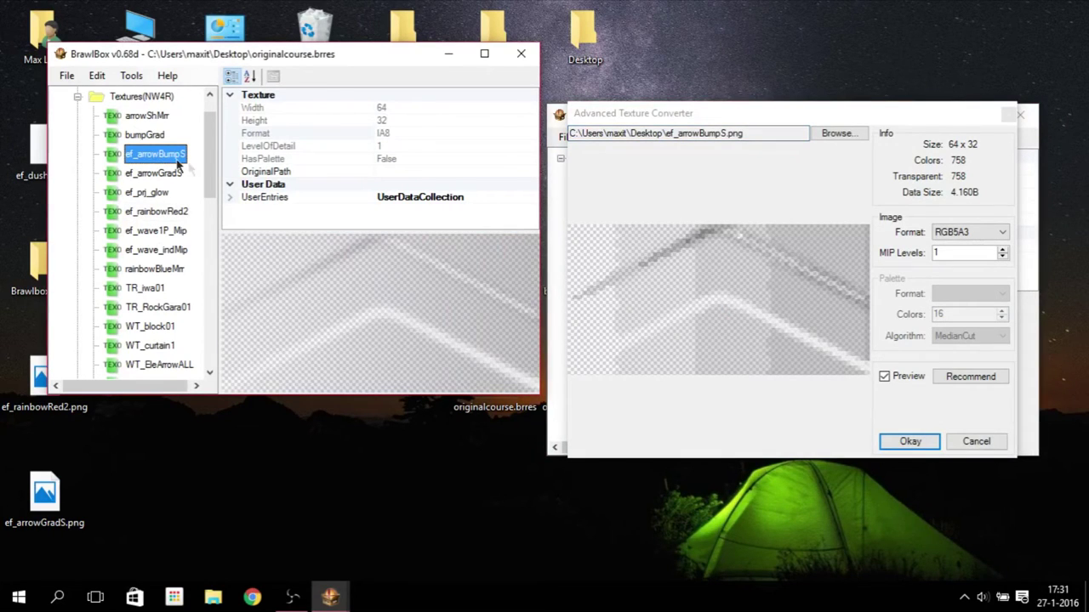
left_click(393, 133)
double_click(393, 133)
left_click(448, 133)
left_click(972, 237)
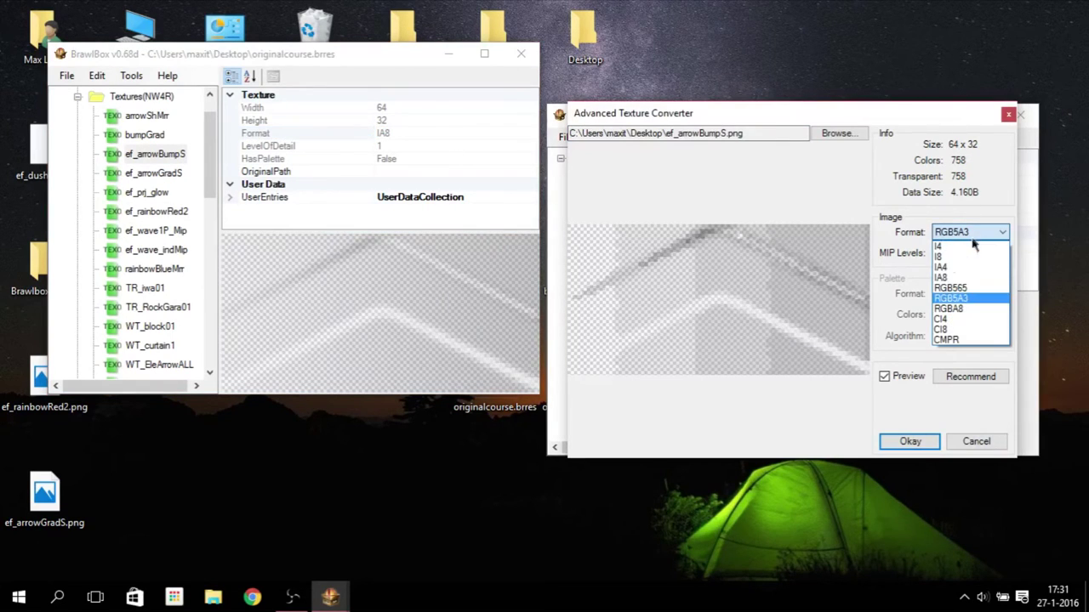
left_click(961, 275)
left_click(910, 441)
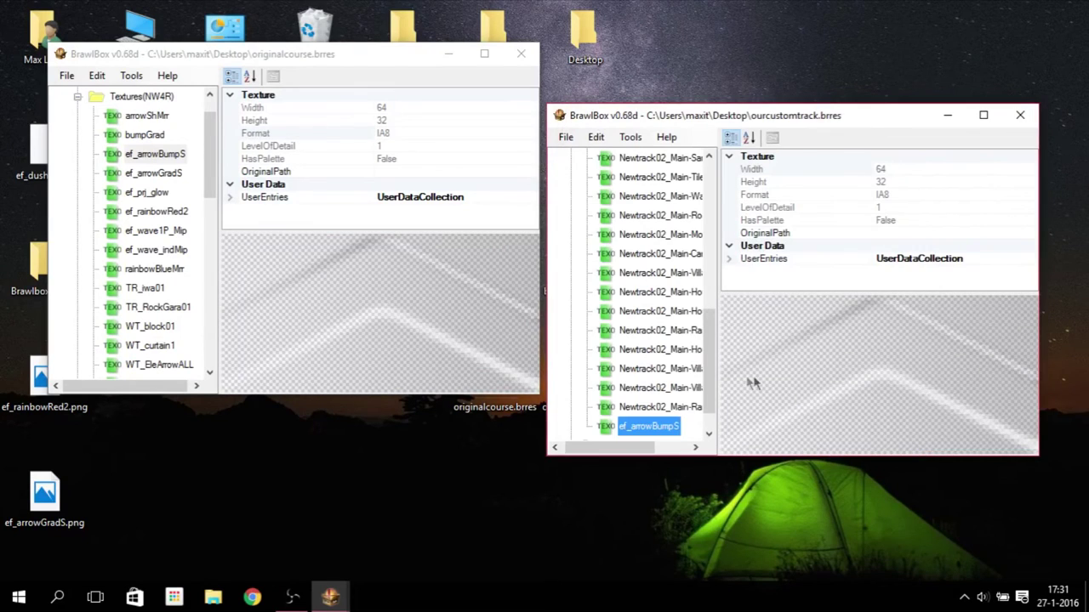
Import ef_arrowGradS.png into ourcustomtrack.brres as a texture in IA8 format, matching the format of ef_arrowGradS in originalcourse.brres
scroll(680, 275, "up", 10)
right_click(640, 157)
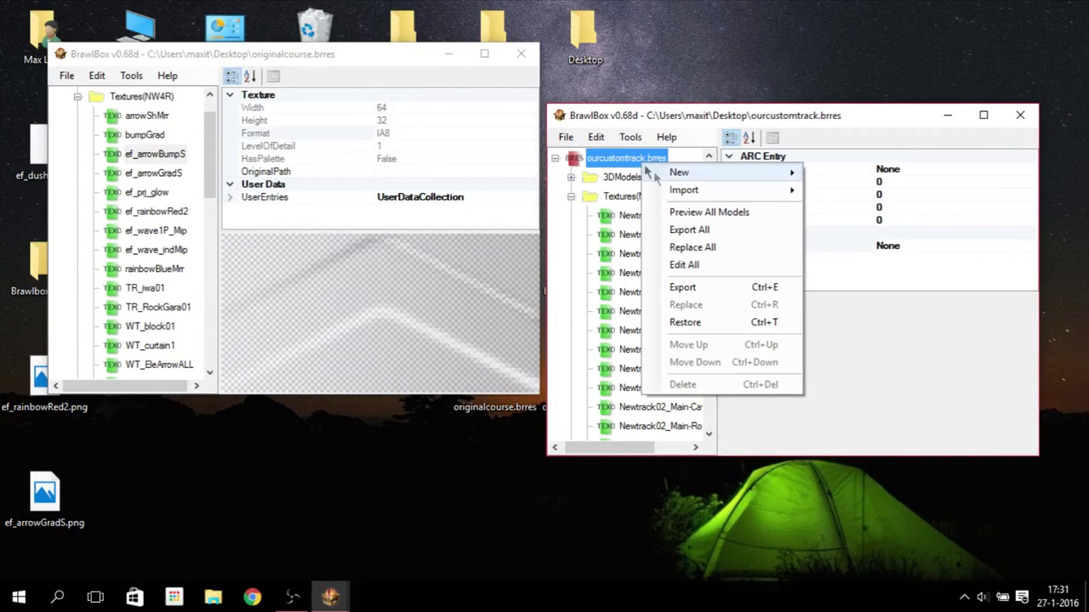
mouse_move(689, 190)
left_click(838, 190)
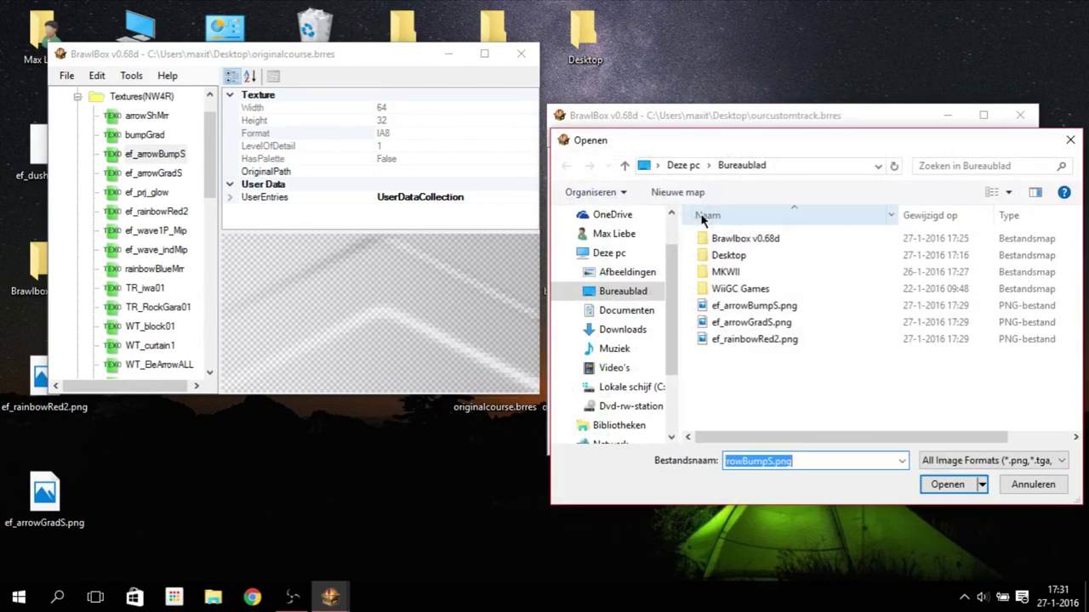
double_click(755, 323)
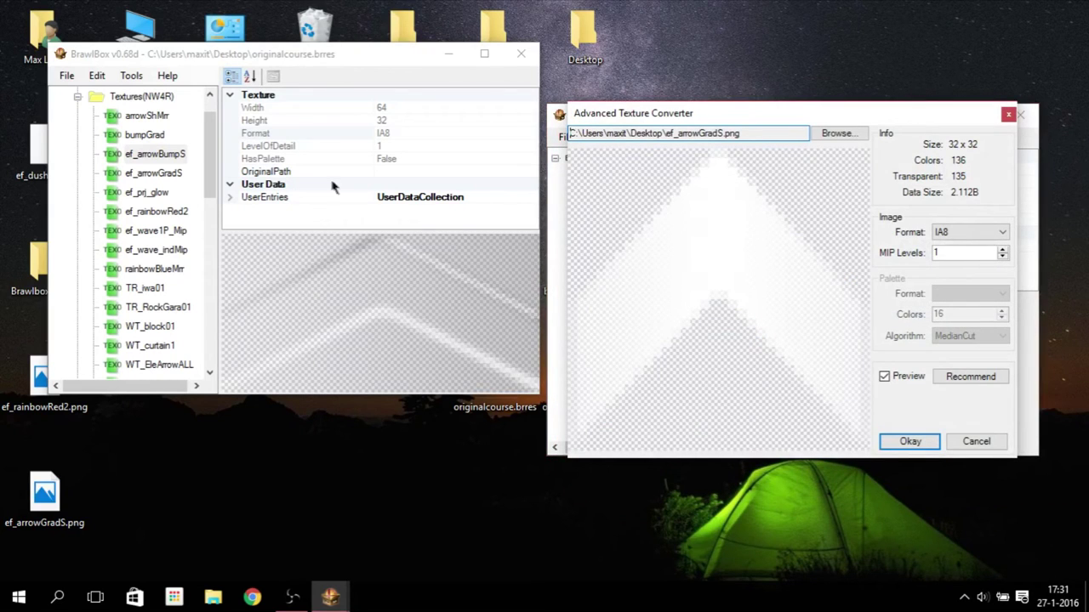
left_click(149, 173)
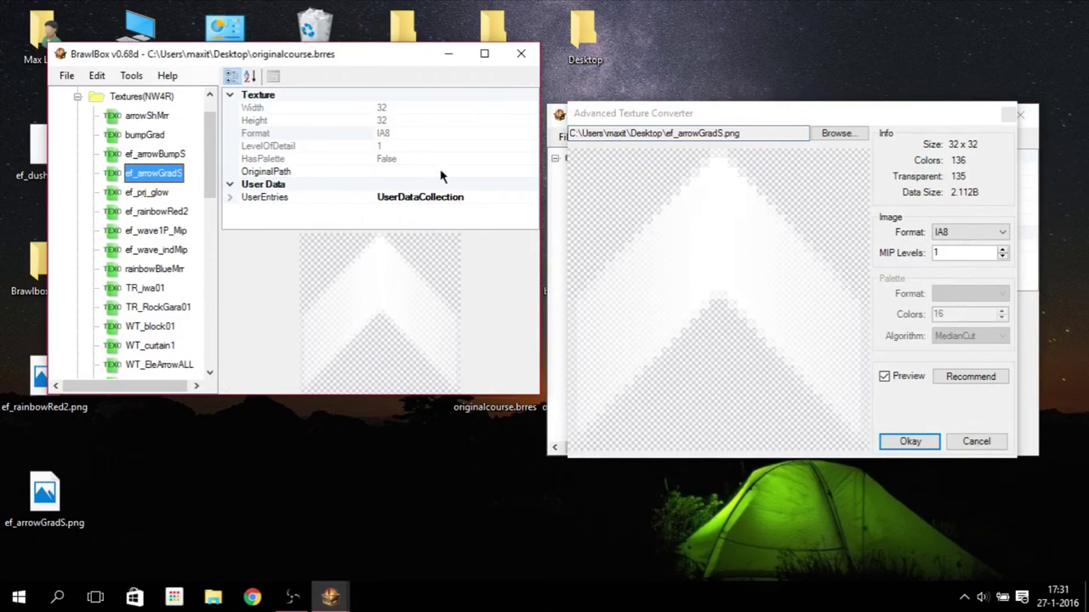
left_click(406, 131)
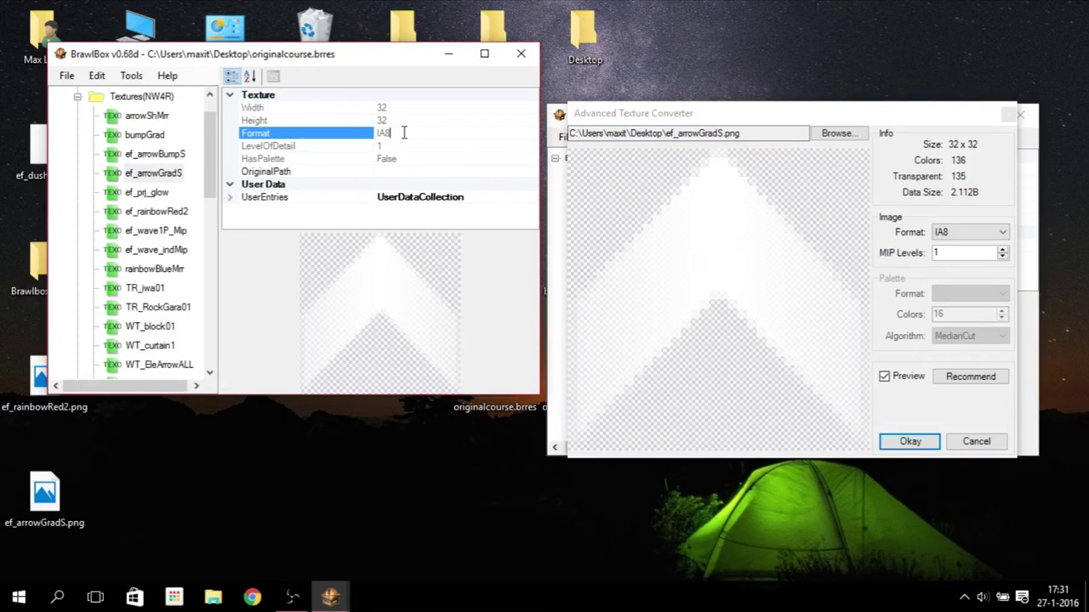
left_click(910, 441)
scroll(683, 361, "down", 1)
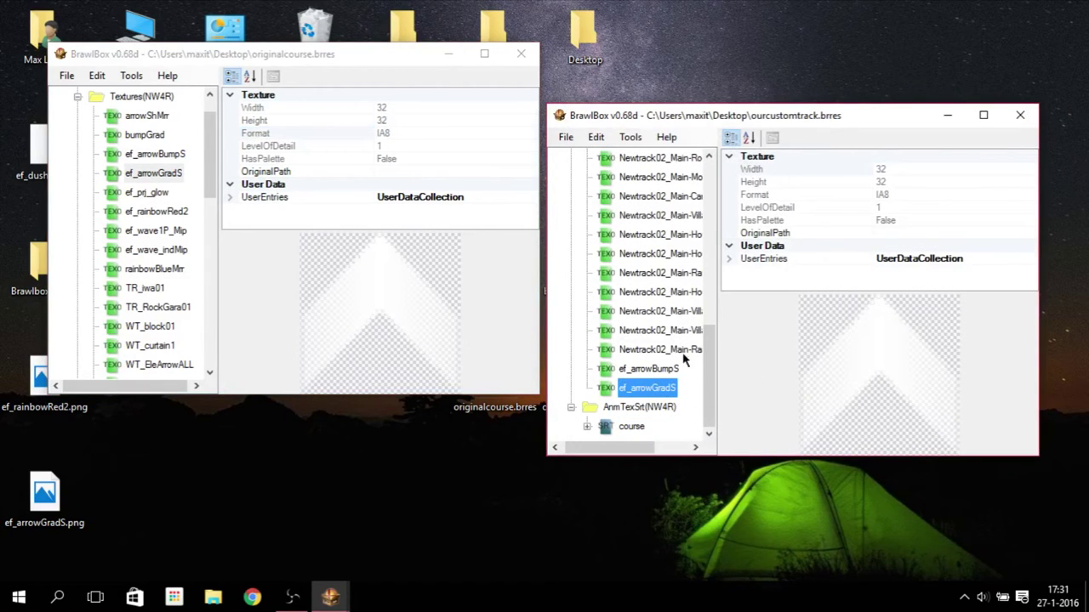
Collapse the texture and animation groups of ourcustomtrack.brres and expand the Materials folder of its 3D model
scroll(672, 374, "up", 8)
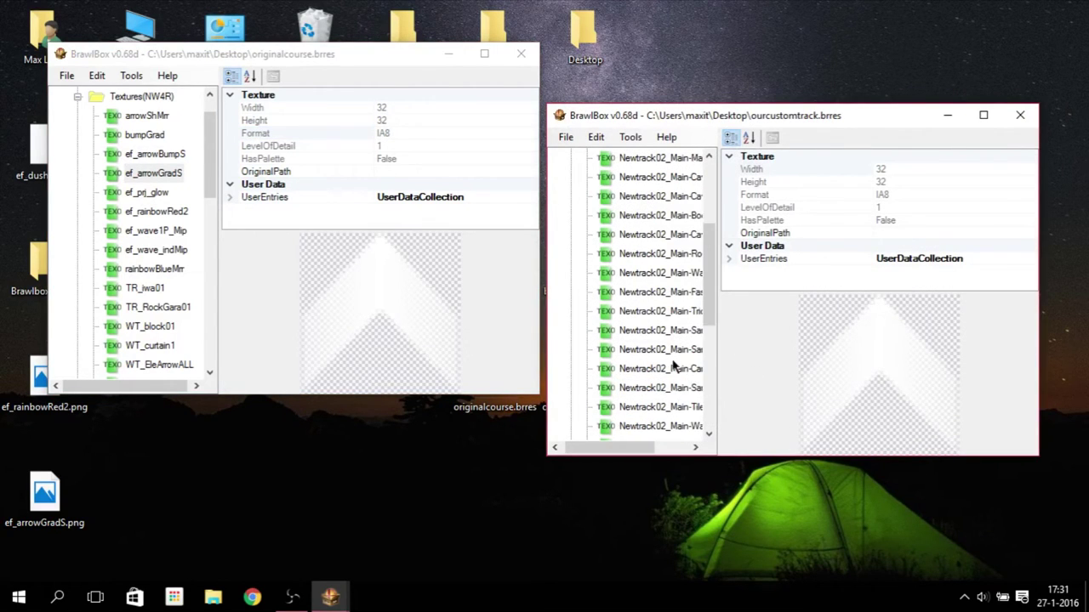
left_click(571, 196)
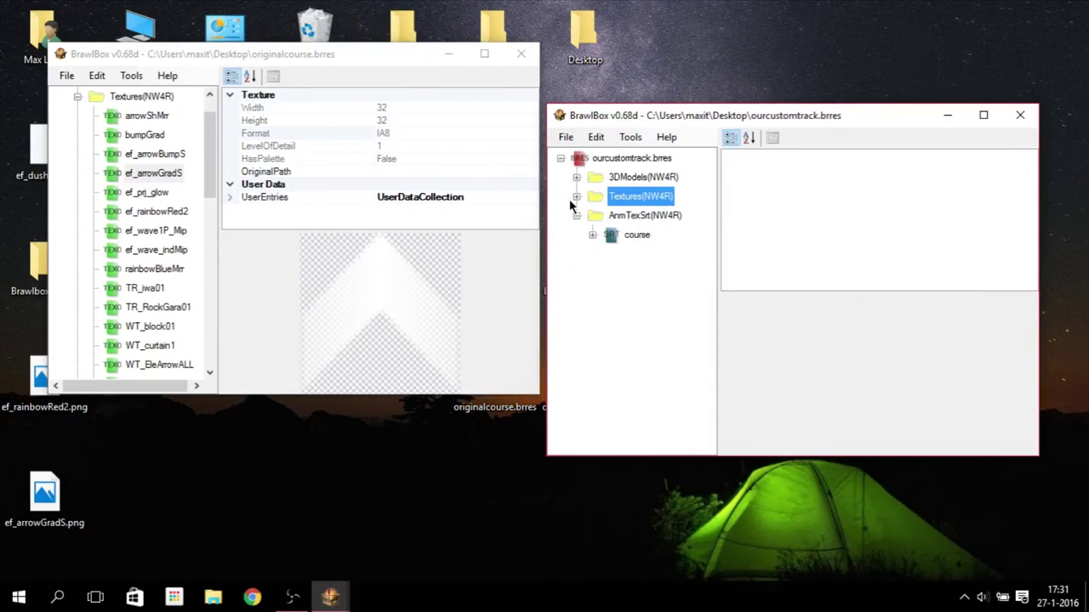
left_click(576, 216)
left_click(576, 177)
left_click(592, 197)
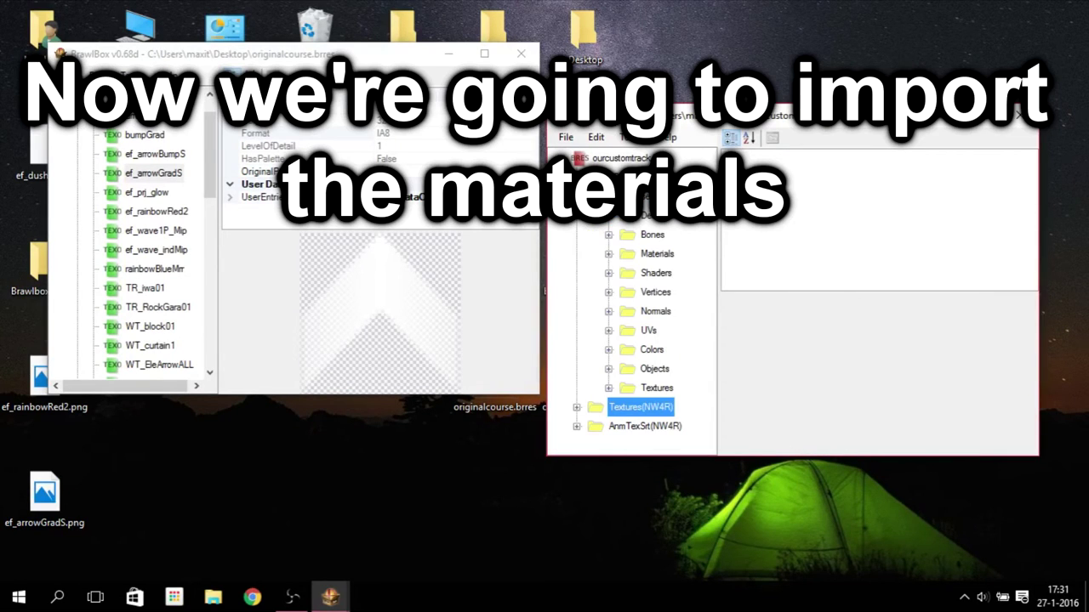
left_click(609, 253)
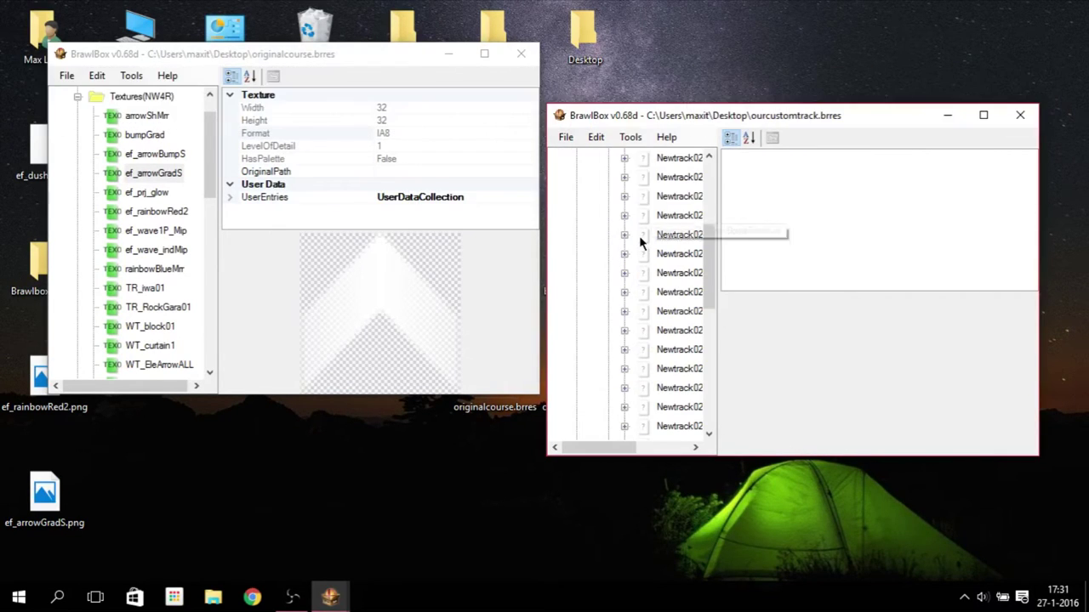
Replace the Newtrack02_Main-BoostPanel_m material in ourcustomtrack.brres with the exported ef_dushBoard file
scroll(640, 255, "down", 5)
scroll(643, 344, "up", 3)
scroll(642, 349, "down", 3)
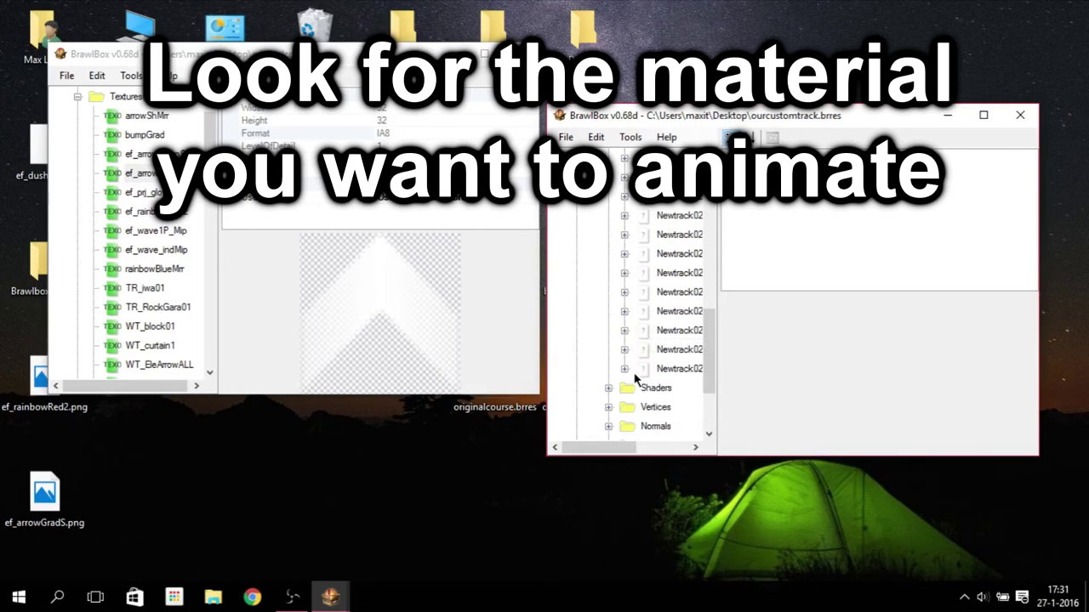
scroll(622, 430, "up", 2)
left_click_drag(599, 447, 622, 448)
scroll(647, 182, "up", 3)
left_click(646, 177)
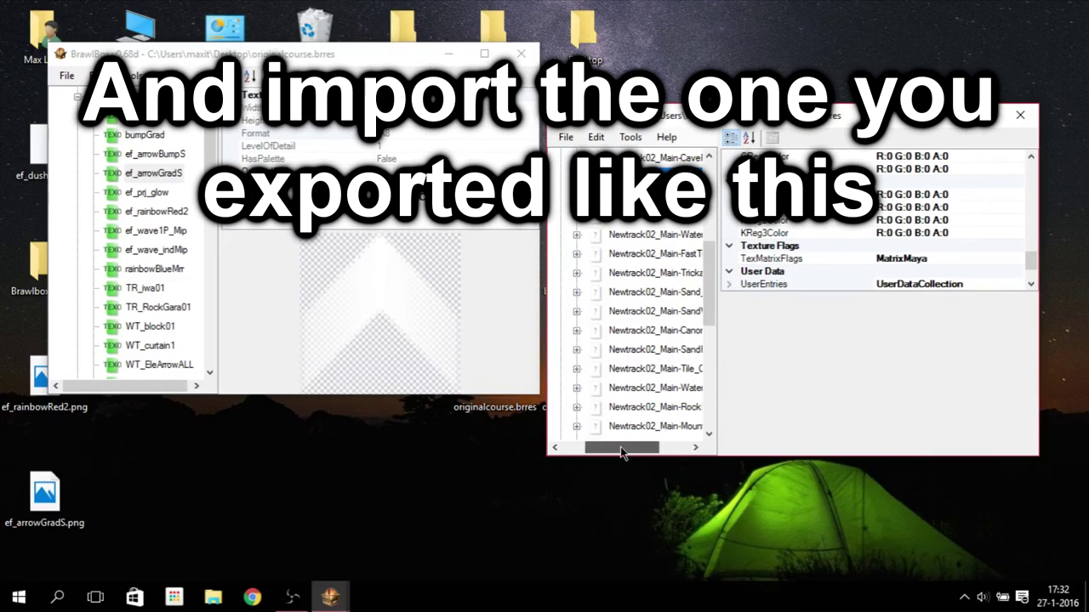
right_click(635, 169)
left_click(715, 197)
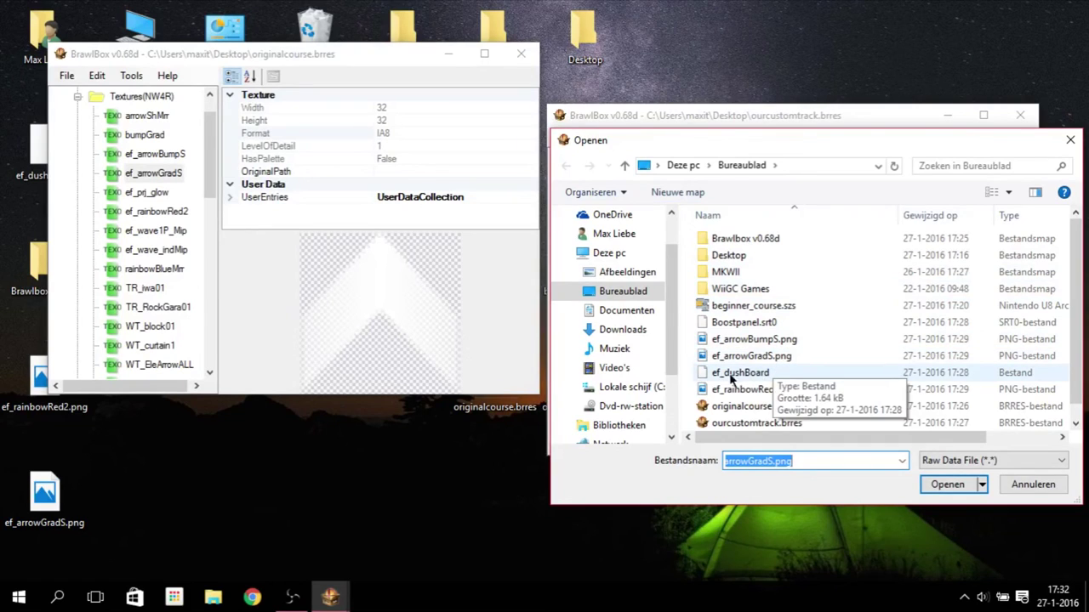
double_click(737, 376)
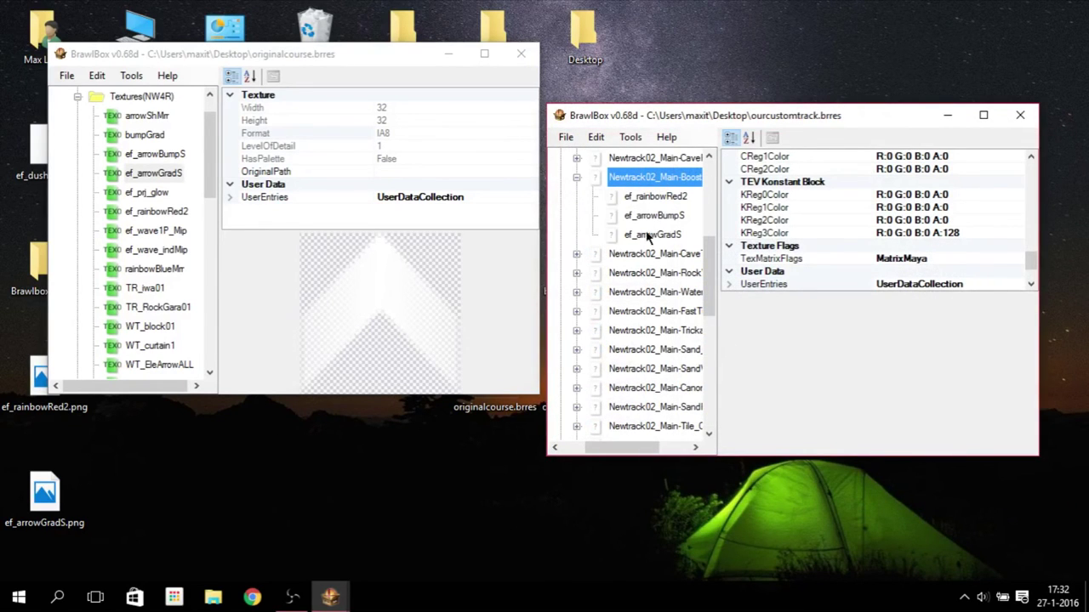
Rename the replaced boost panel material as ef_dushBoard and collapse its texture references
right_click(645, 180)
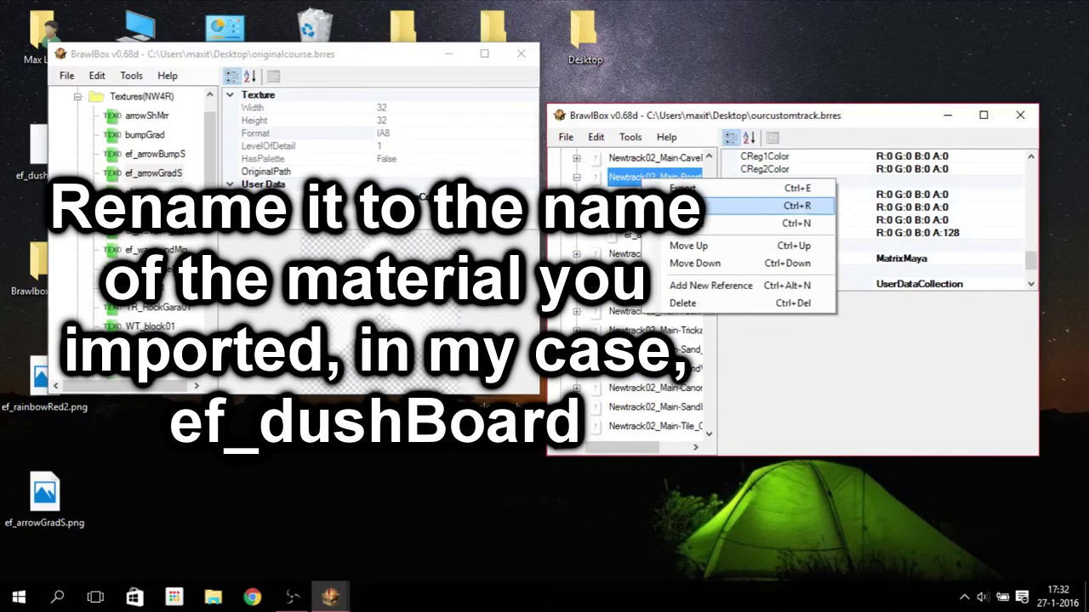
left_click(680, 222)
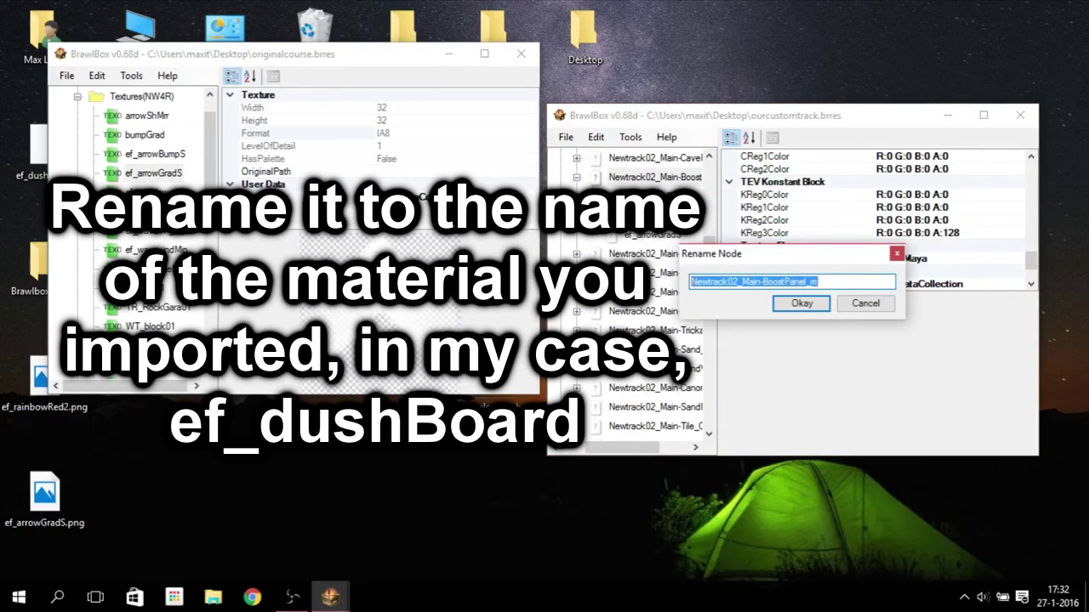
key("BackSpace")
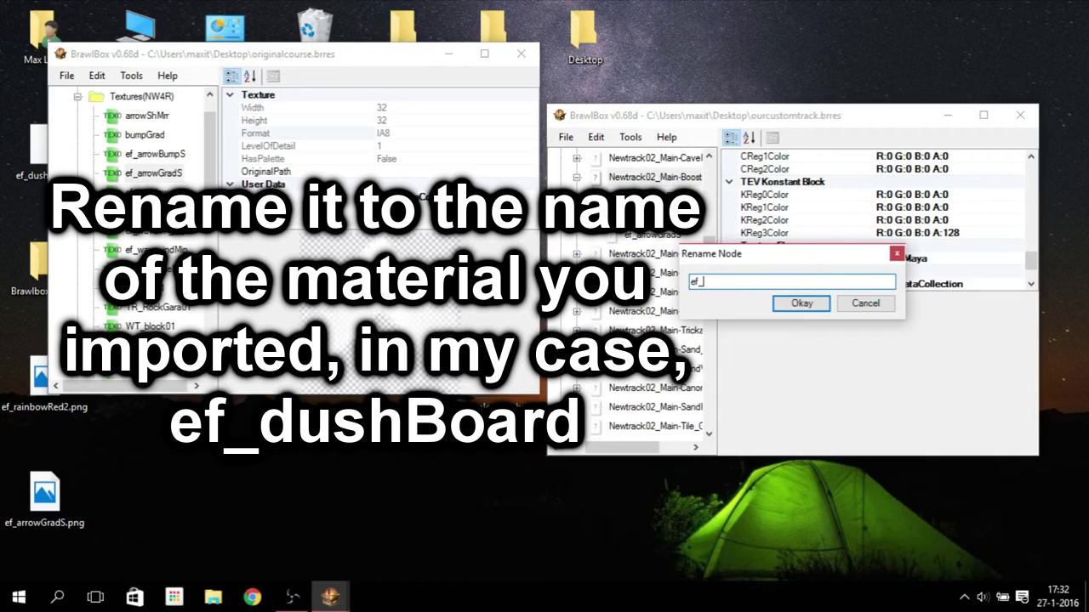
type("ef_dushBoard")
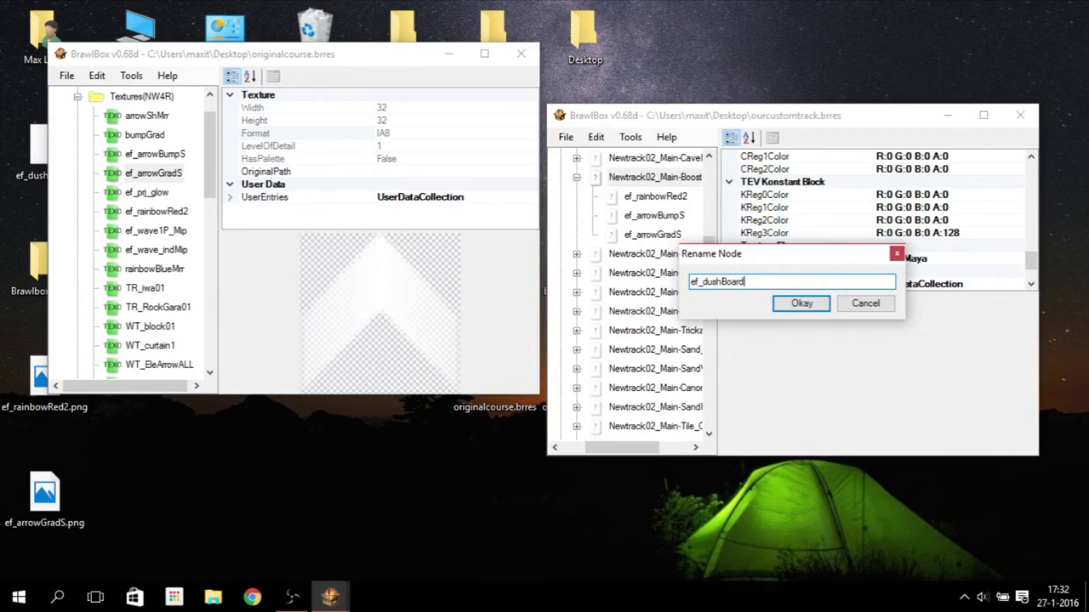
key("Return")
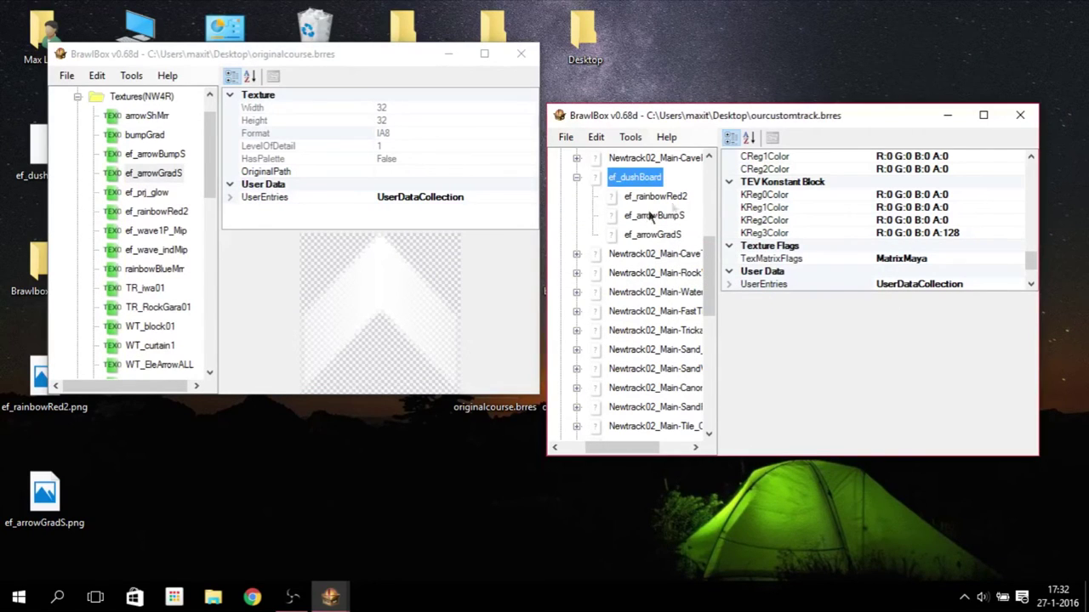
left_click(577, 177)
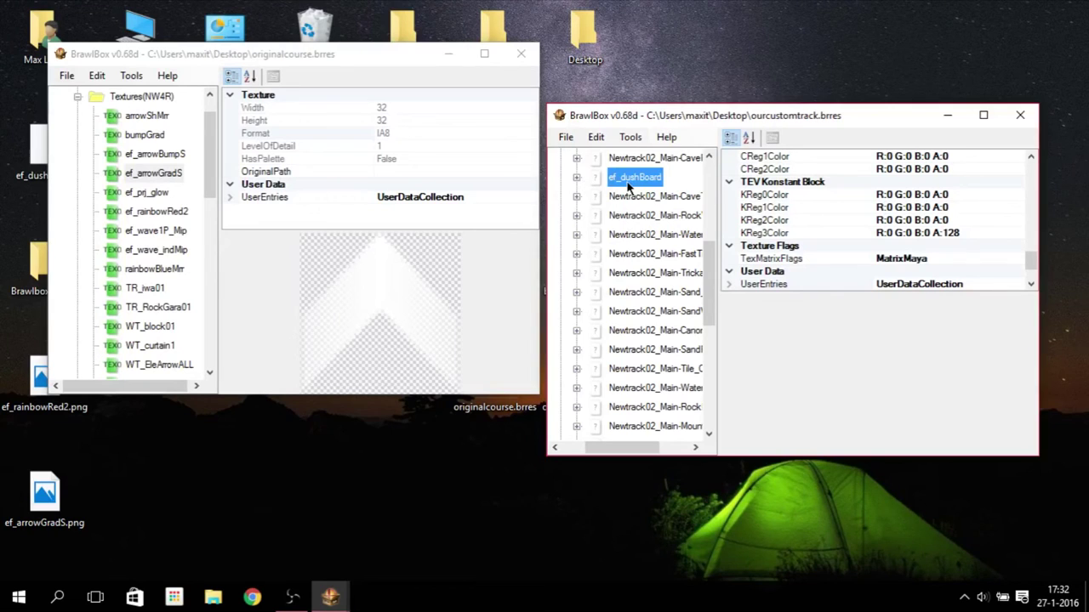
Look up which shader the ef_dushBoard material uses in the model of originalcourse.brres
left_click_drag(211, 65, 202, 123)
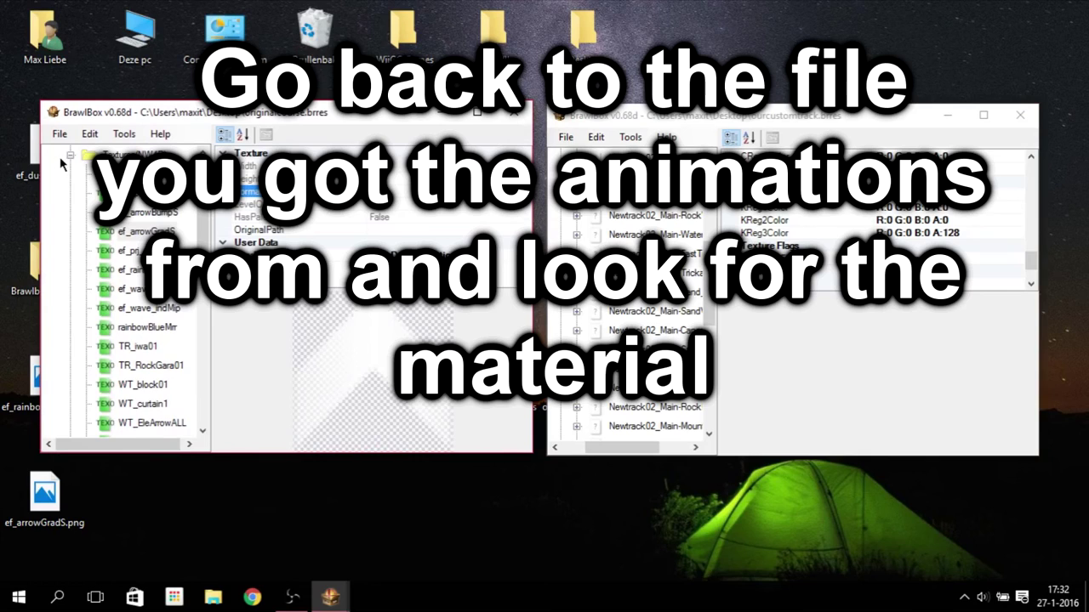
left_click(71, 156)
left_click(71, 174)
left_click(86, 193)
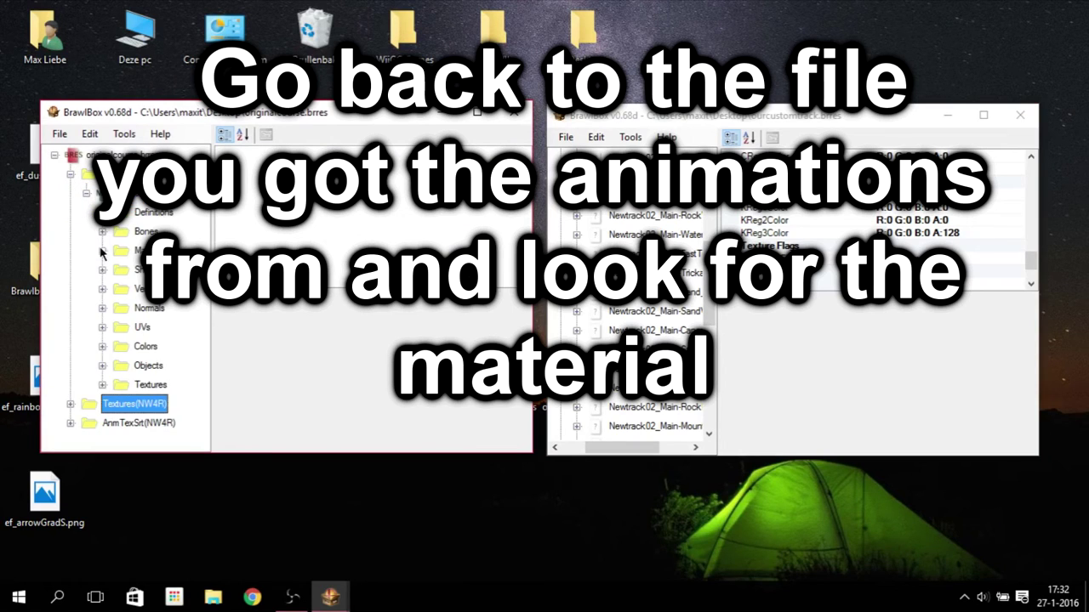
left_click(101, 251)
scroll(115, 280, "down", 2)
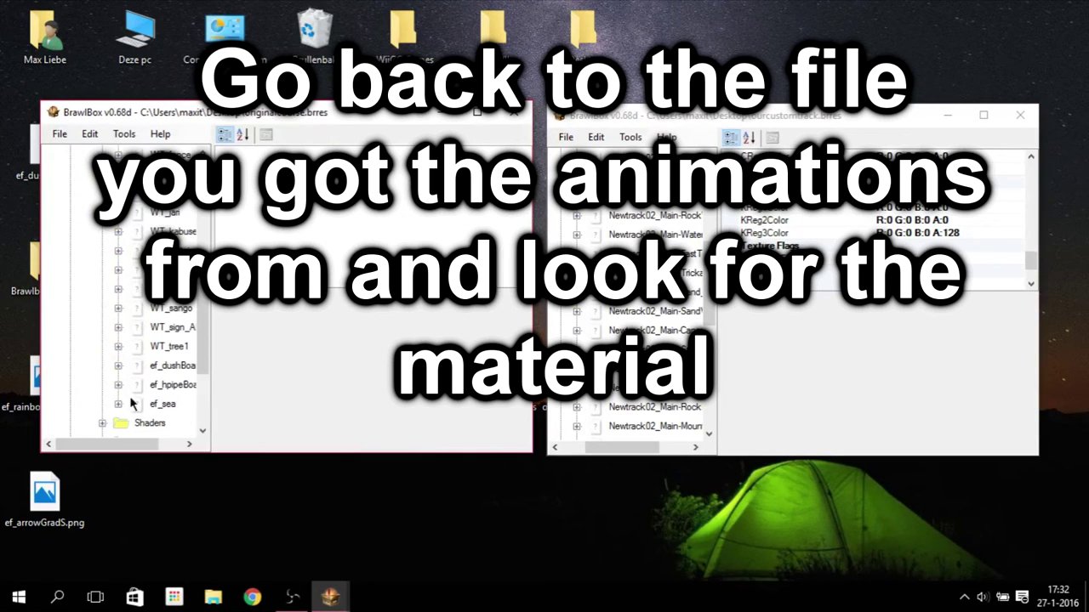
left_click(173, 366)
scroll(445, 255, "up", 6)
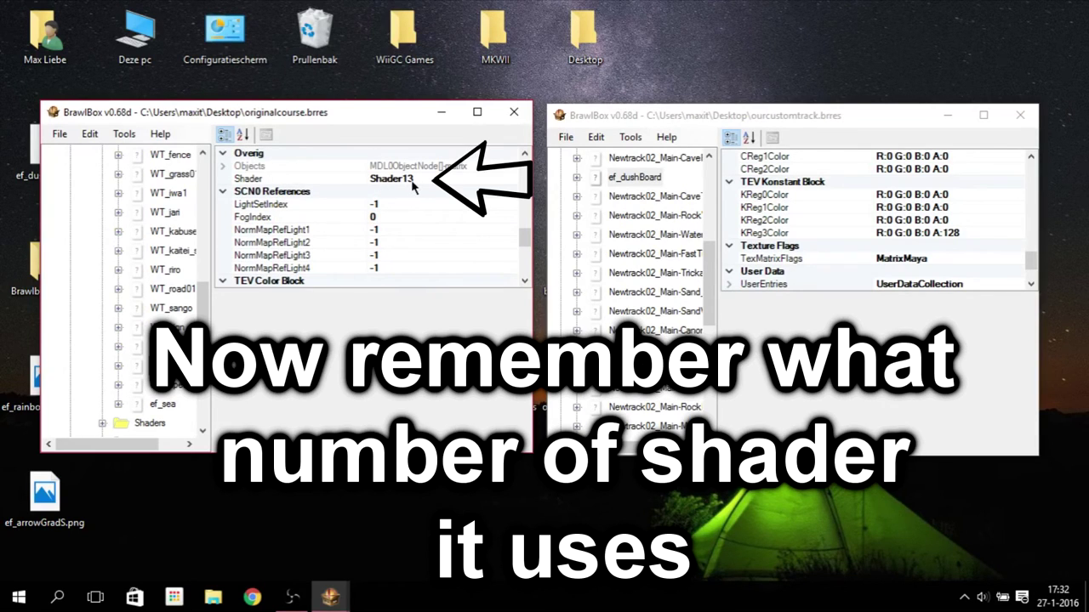
Export Shader13 from originalcourse.brres to the desktop as BoostShader
scroll(126, 314, "down", 3)
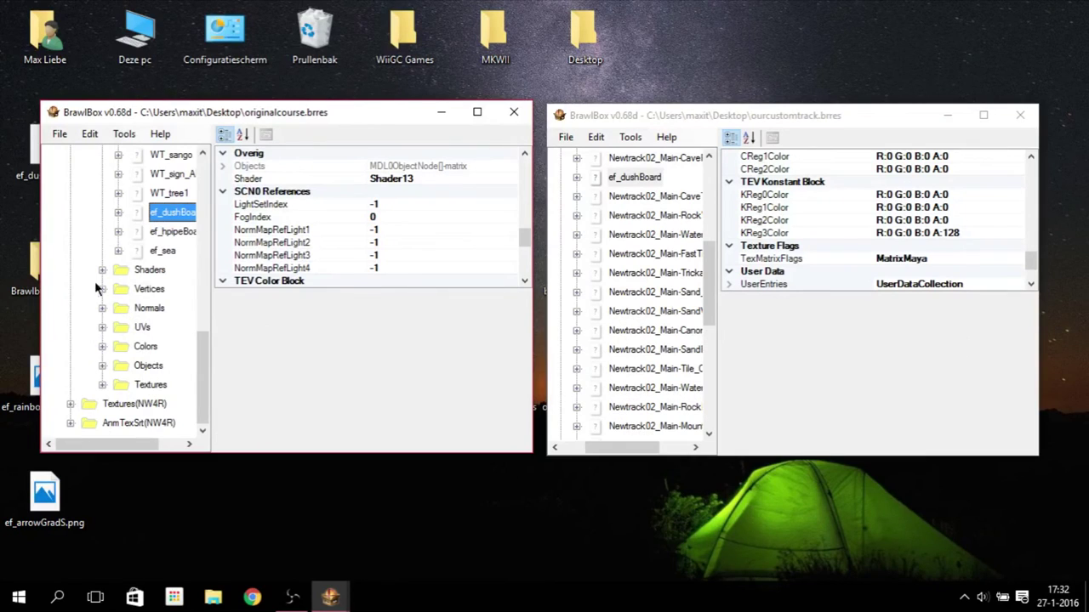
left_click(102, 270)
left_click(174, 424)
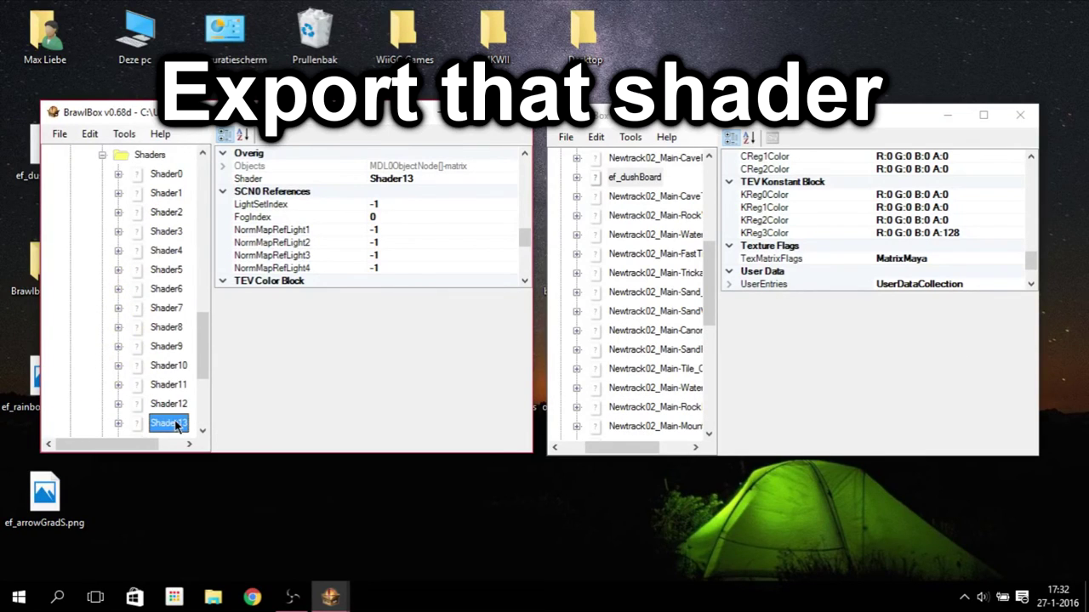
right_click(175, 425)
left_click(196, 429)
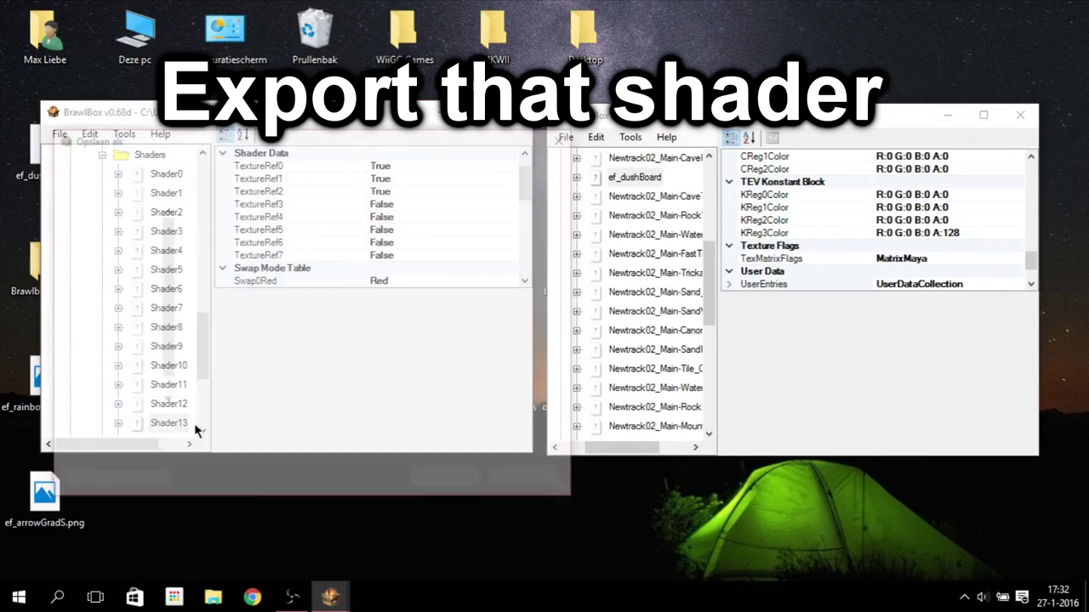
key("BackSpace")
type("Bo")
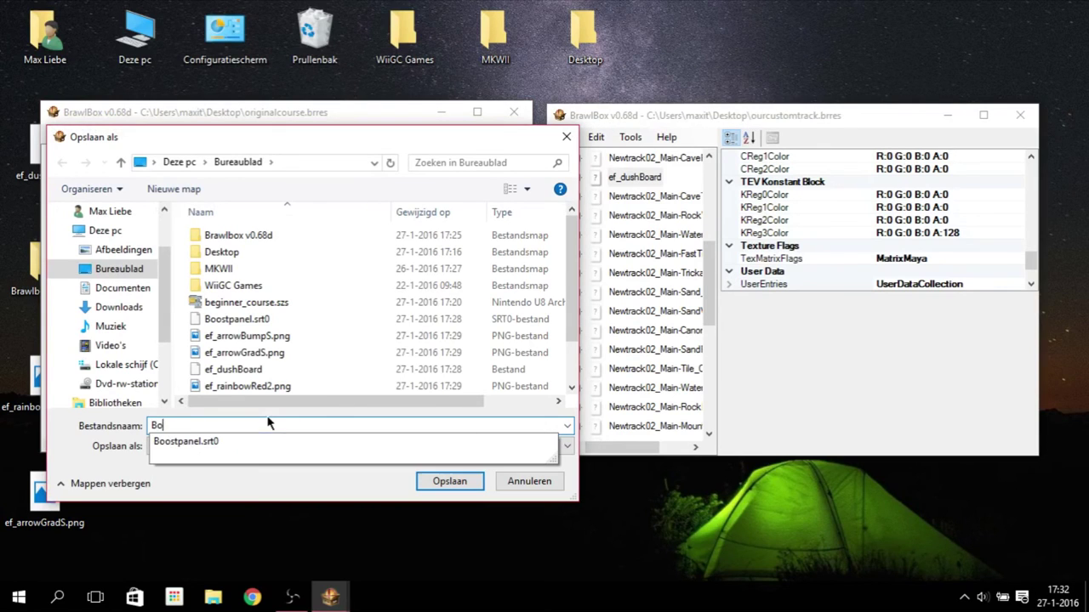
type("ostShader")
key("Return")
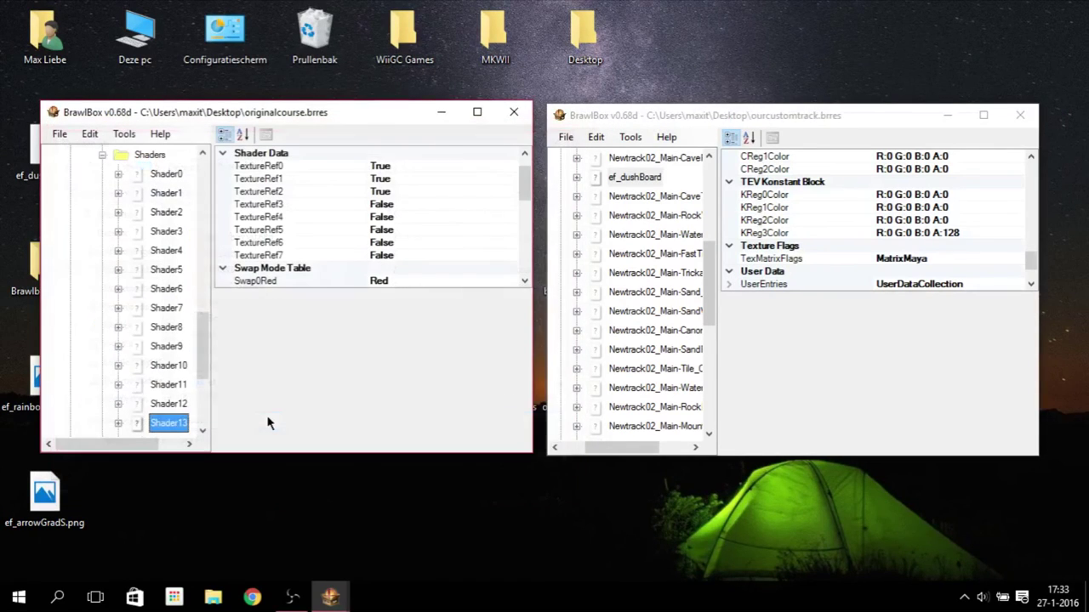
Close the originalcourse.brres window and expand the Shaders folder of the custom track's model
left_click_drag(313, 114, 278, 94)
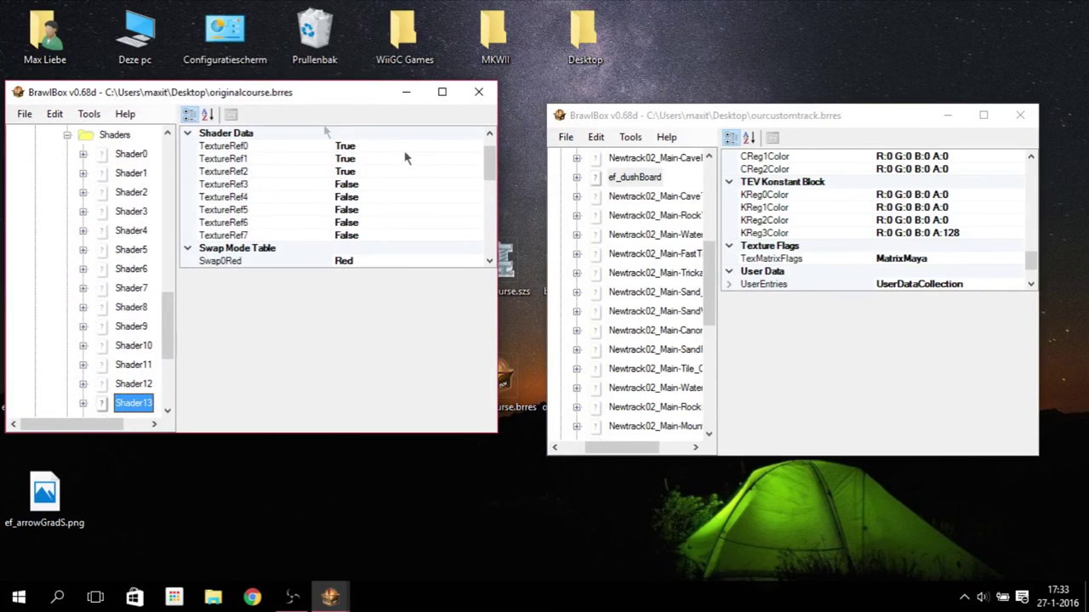
left_click(479, 92)
scroll(710, 304, "down", 5)
scroll(706, 306, "down", 1)
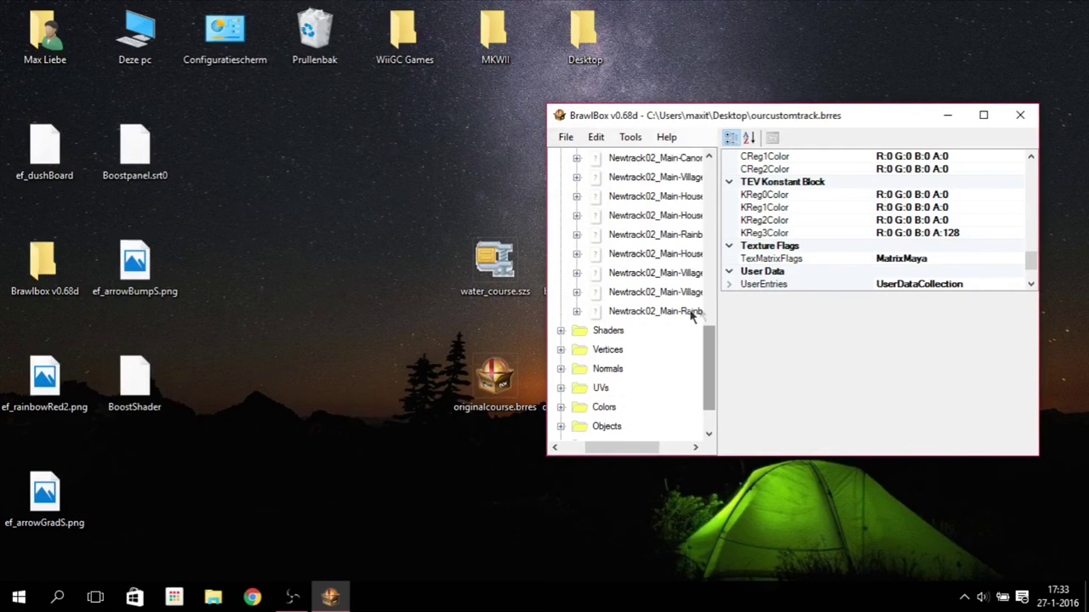
left_click(561, 328)
Add a new shader to the course model in ourcustomtrack.brres
scroll(662, 328, "up", 7)
scroll(666, 319, "up", 4)
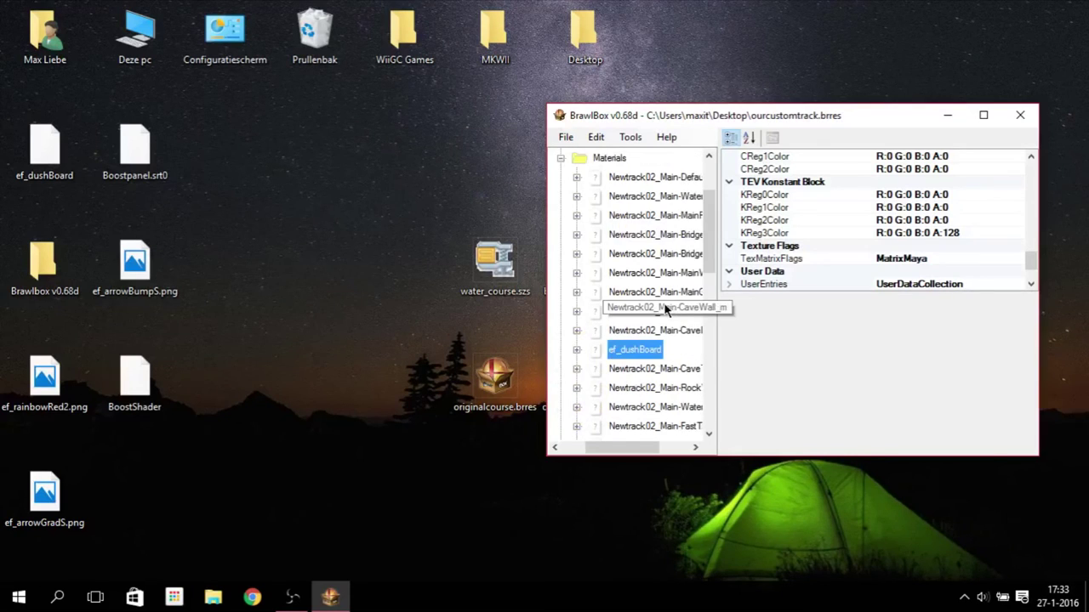
right_click(582, 197)
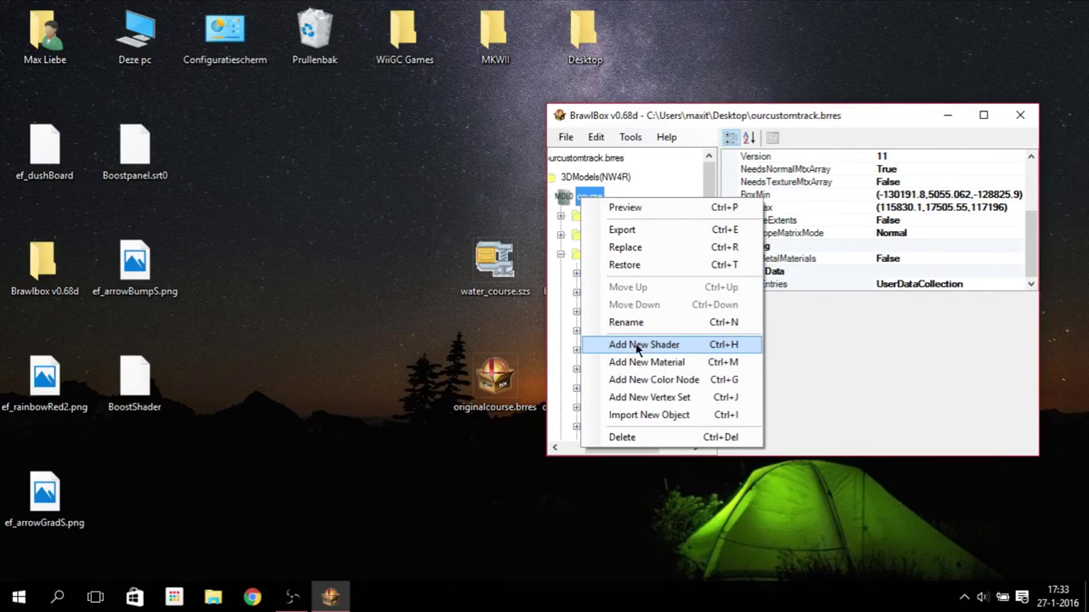
left_click(652, 344)
scroll(659, 279, "down", 3)
Replace the newly added Shader1 in the course model with the exported BoostShader file
left_click(625, 273)
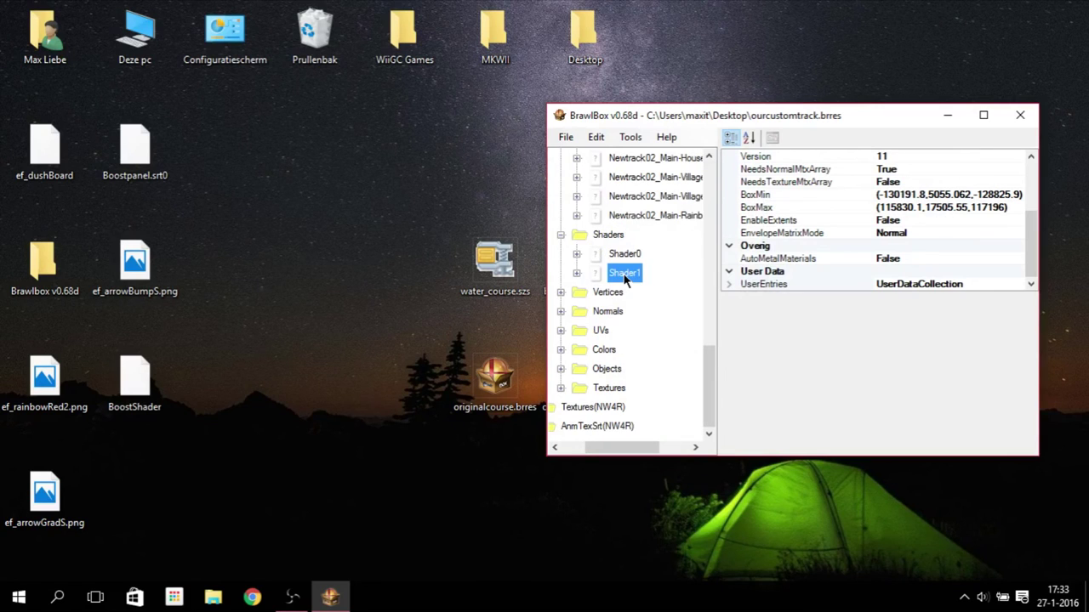
right_click(626, 273)
left_click(657, 302)
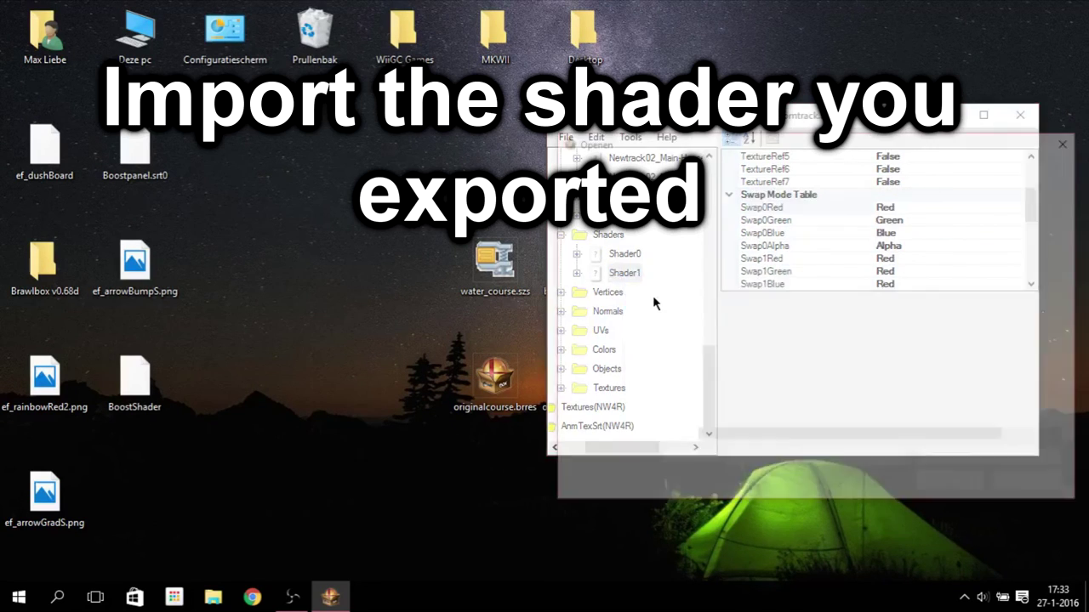
double_click(746, 339)
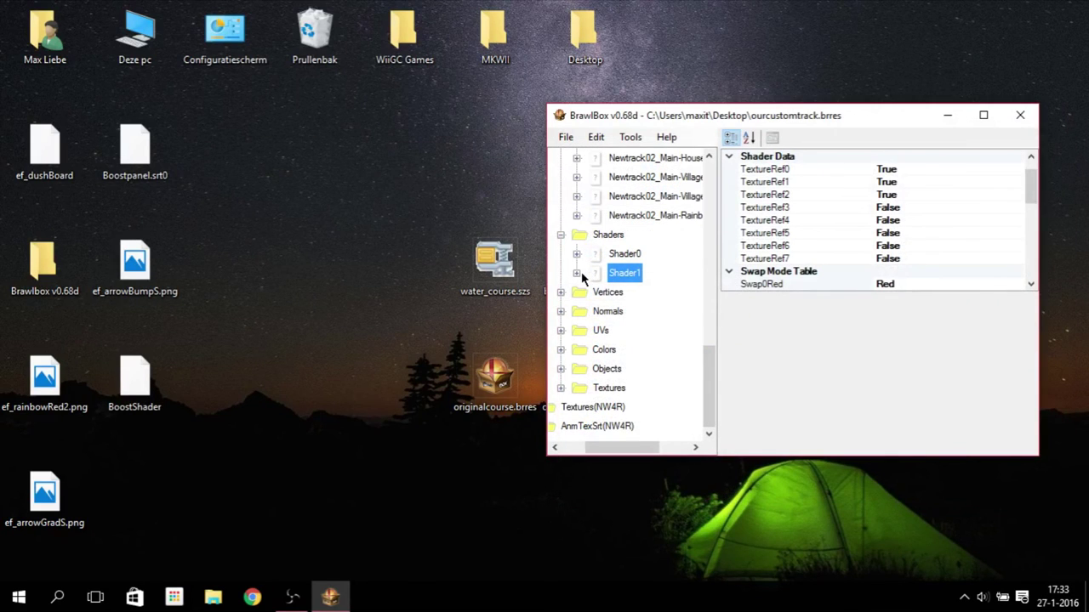
Set the shader of the ef_dushBoard material in the course model to Shader1
scroll(583, 278, "up", 3)
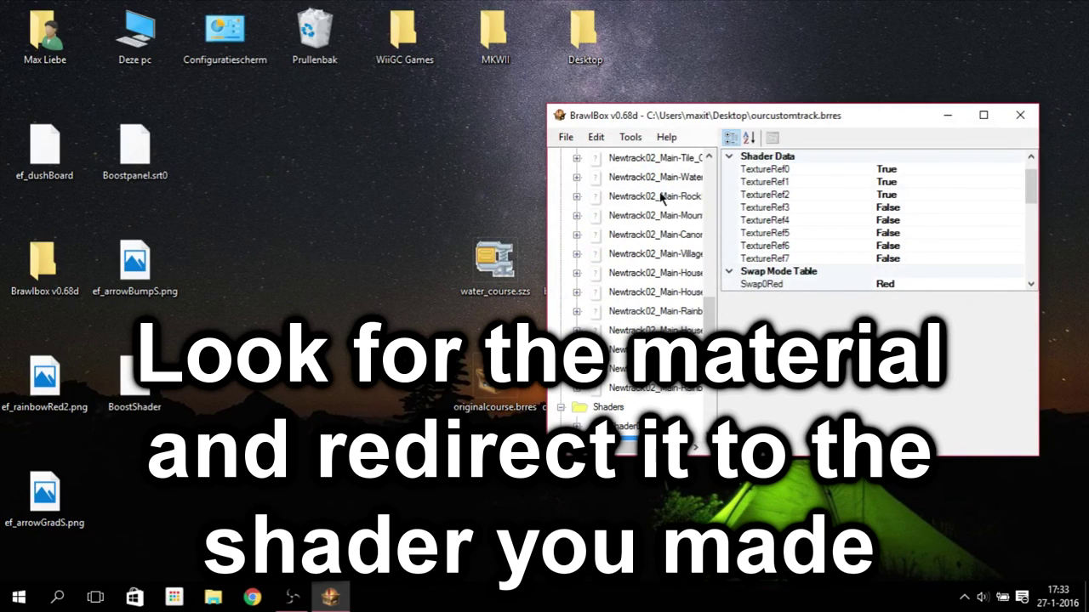
scroll(656, 231, "up", 1)
scroll(634, 432, "up", 2)
scroll(634, 432, "right", 2)
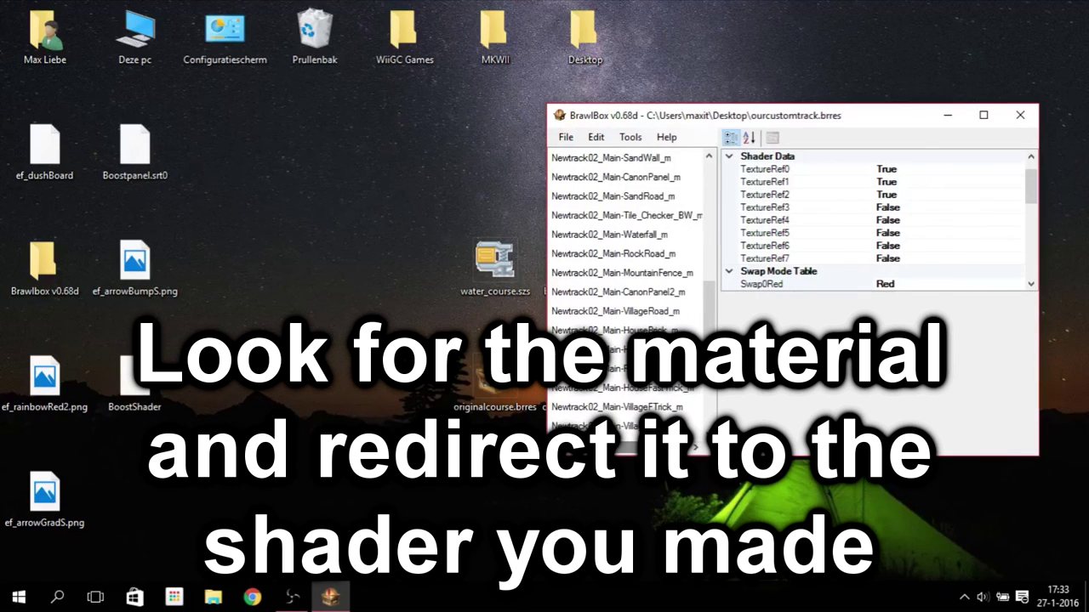
scroll(629, 298, "up", 1)
left_click(587, 196)
left_click_drag(627, 443, 602, 425)
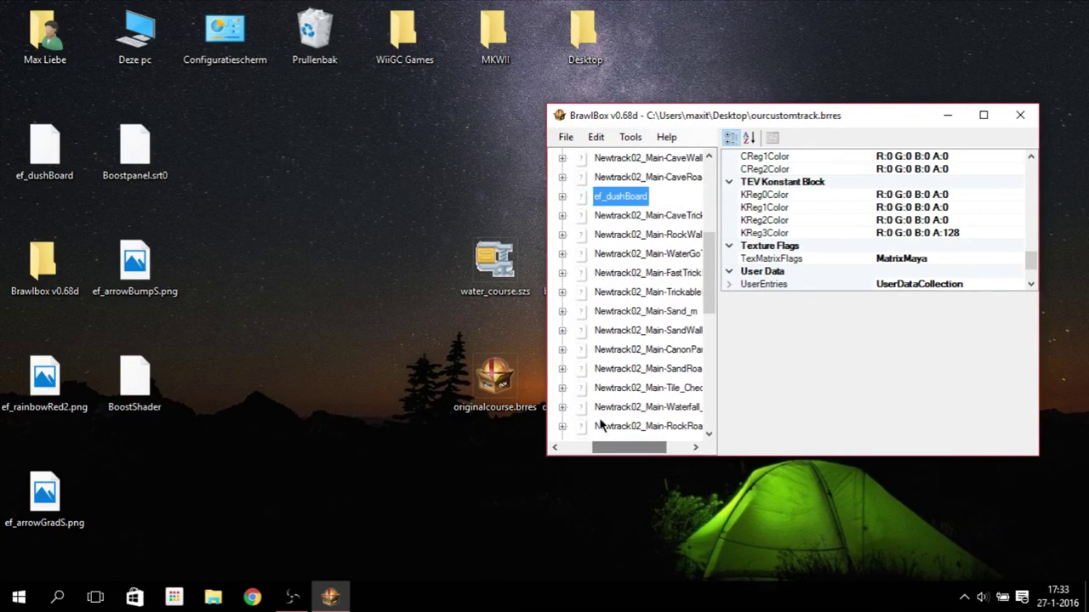
right_click(614, 204)
key("Escape")
scroll(970, 238, "up", 5)
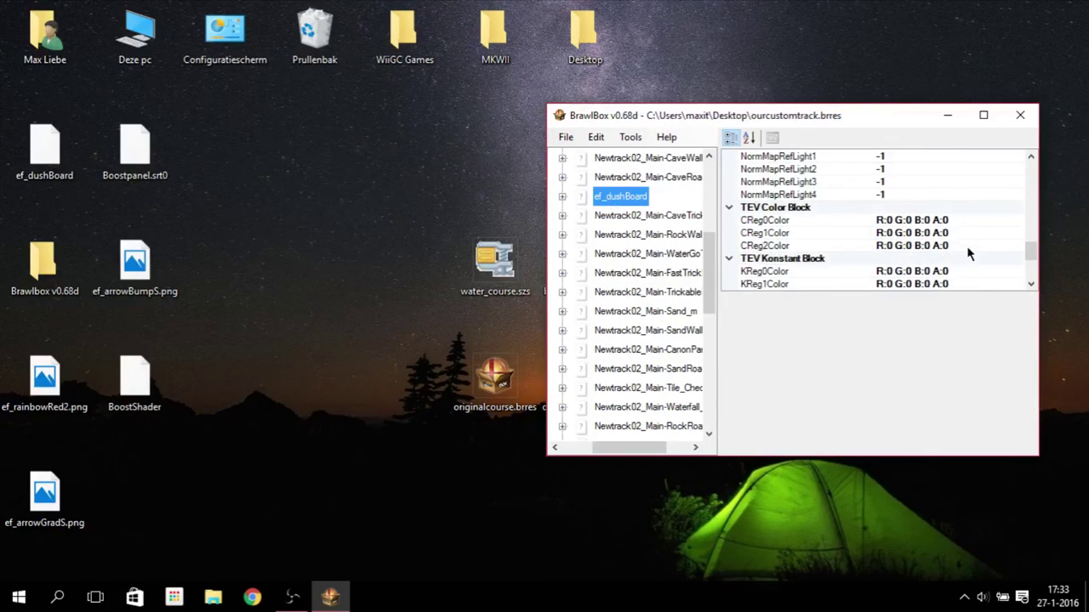
left_click(912, 181)
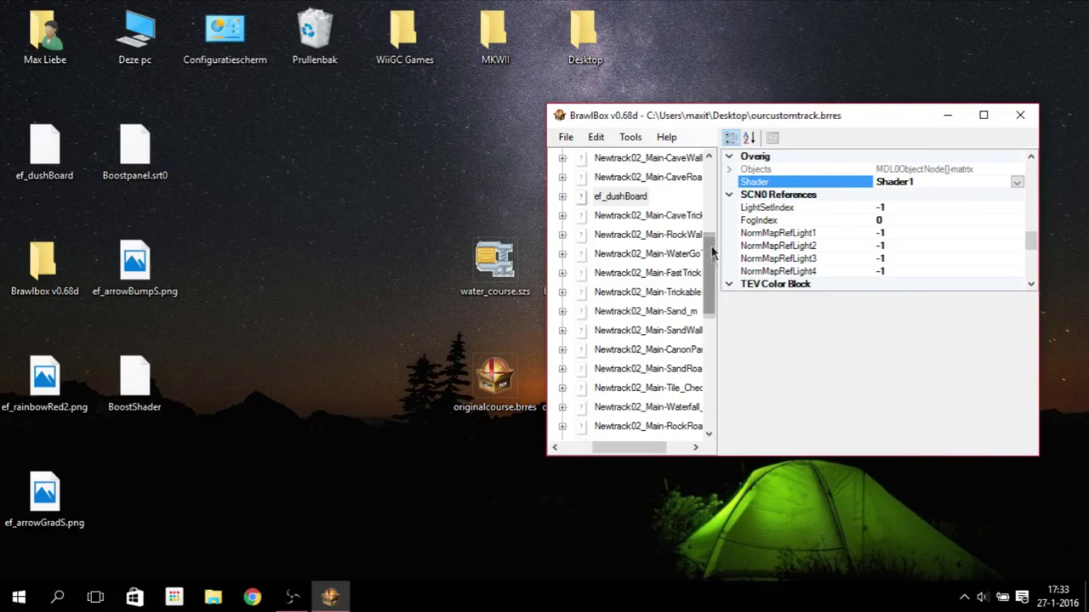
Move the ef_dushBoard material to the end of the materials list, below the materials that use Shader0
scroll(693, 254, "down", 1)
scroll(692, 253, "up", 2)
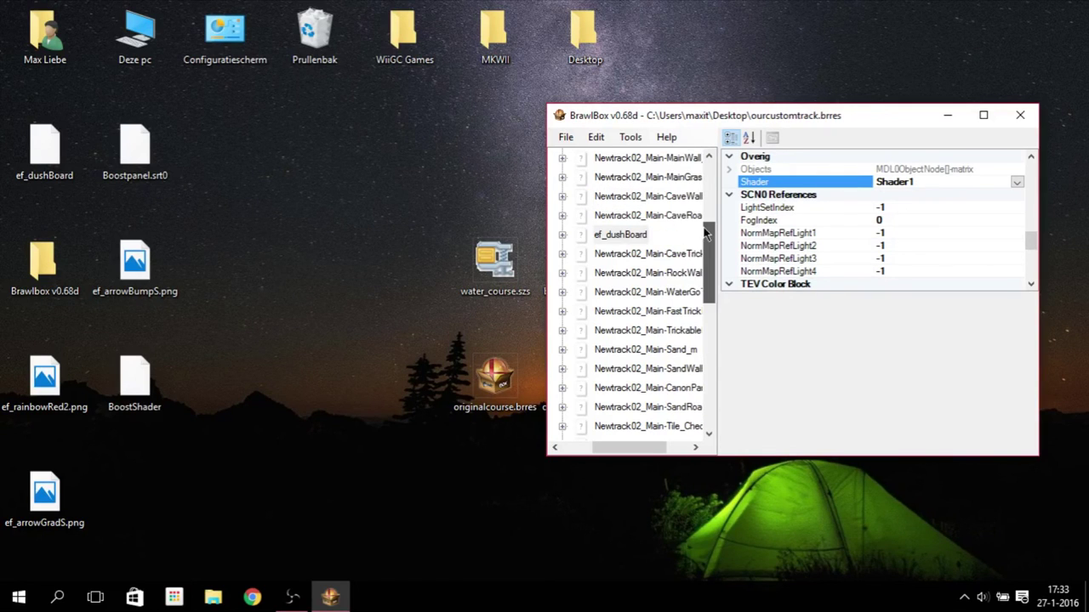
left_click(649, 233)
scroll(634, 289, "down", 4)
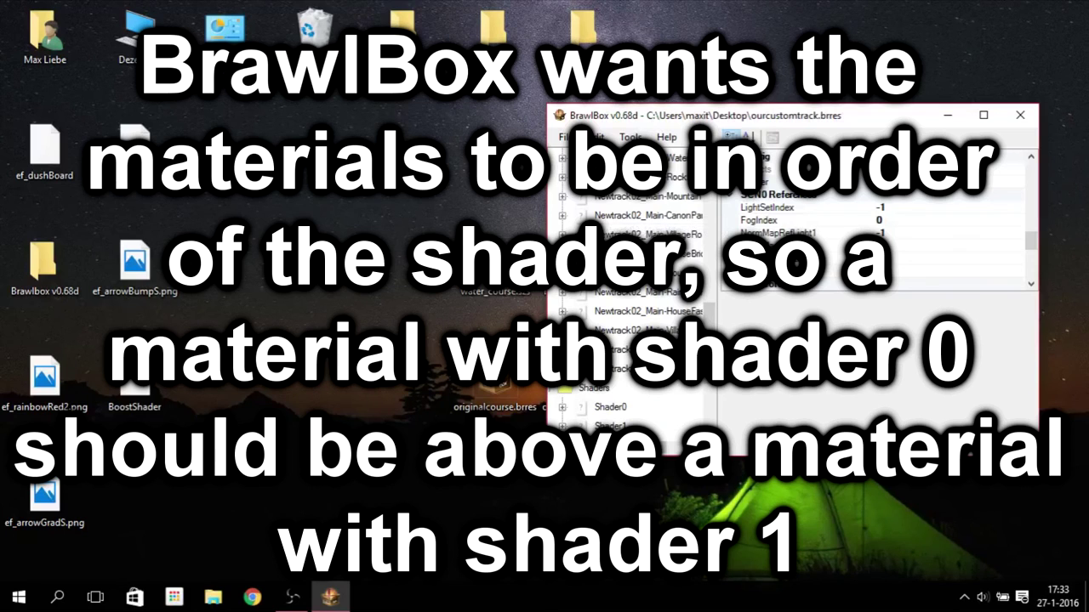
scroll(619, 329, "up", 5)
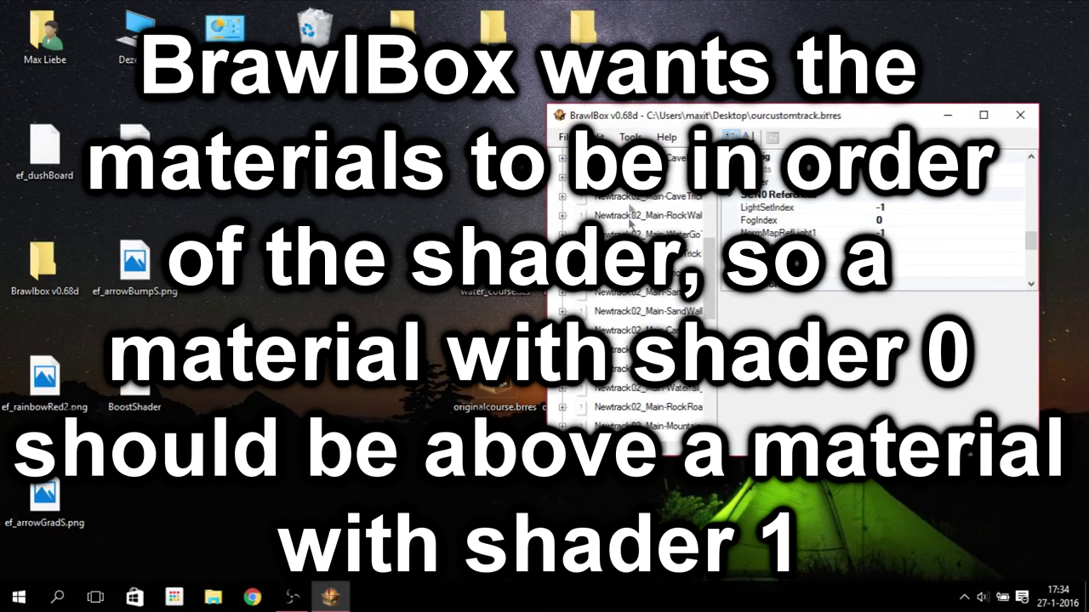
left_click_drag(647, 177, 653, 387)
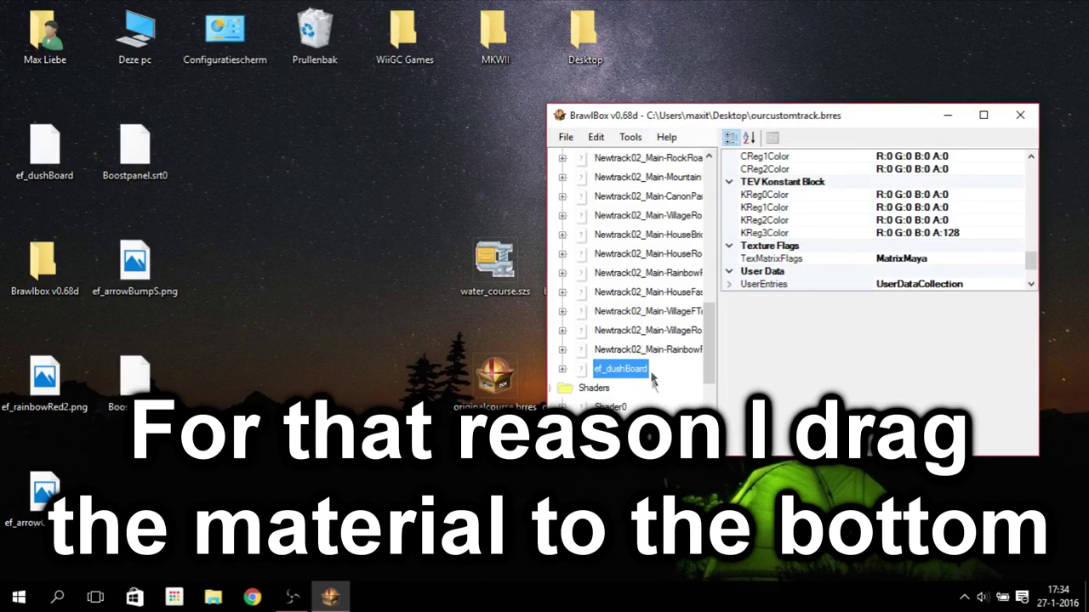
left_click(651, 349)
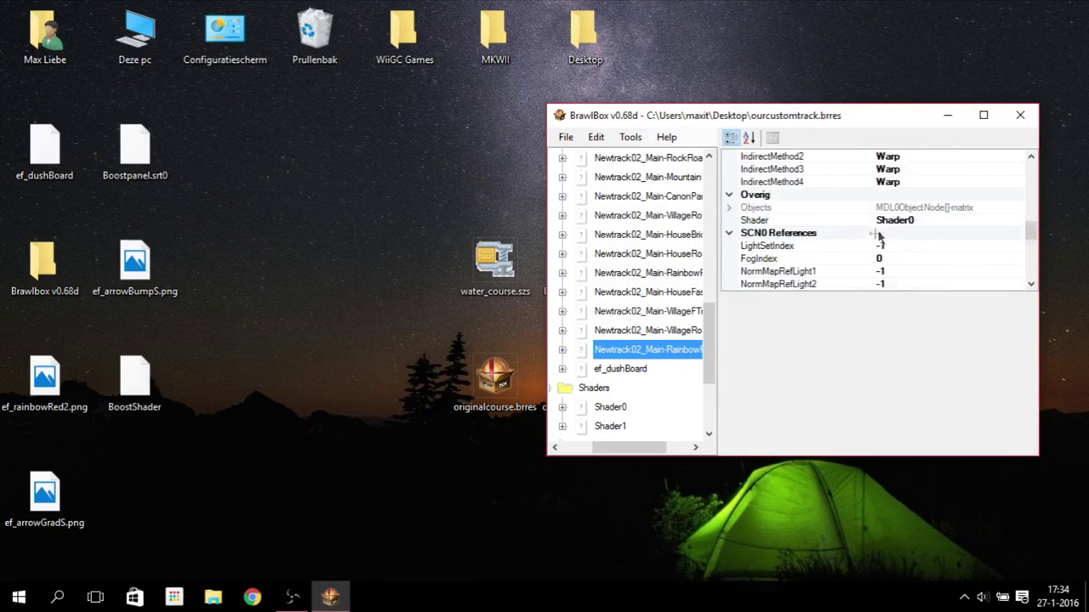
scroll(885, 242, "up", 1)
left_click(614, 369)
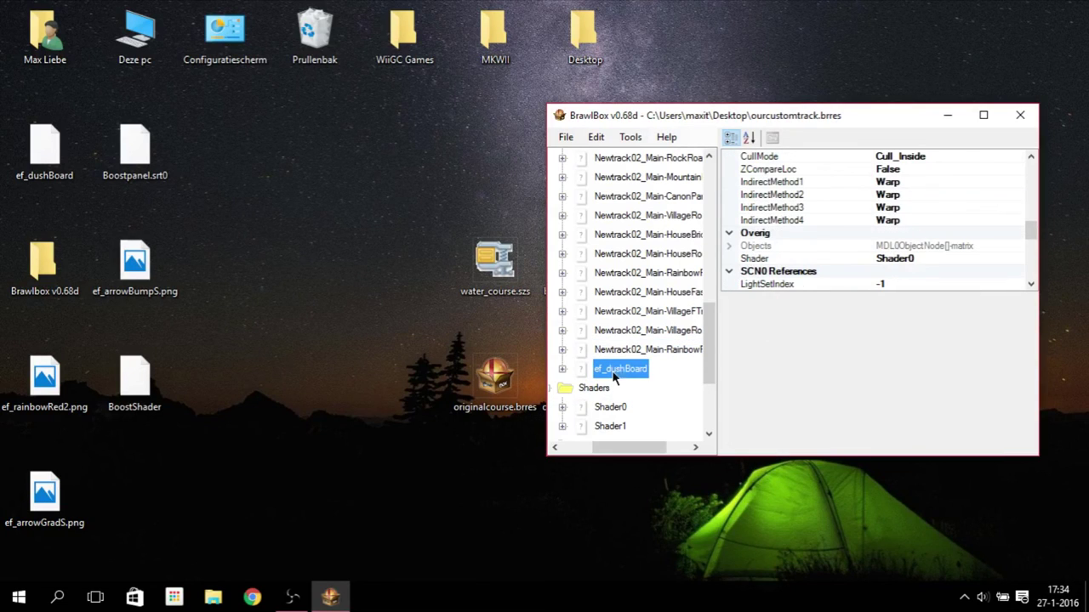
scroll(892, 239, "down", 3)
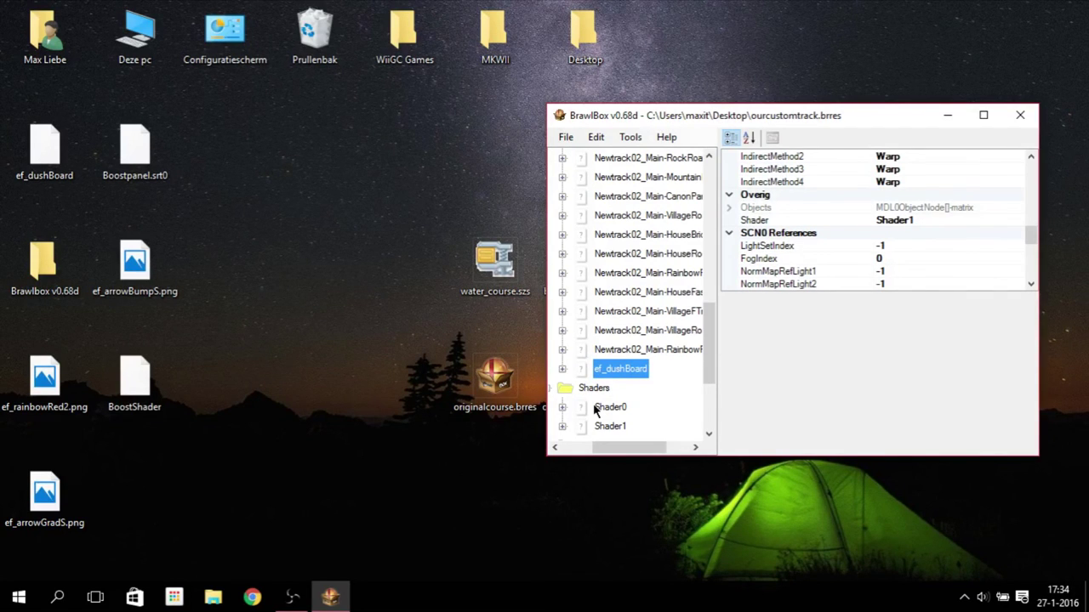
Save ourcustomtrack.brres and close its window
left_click(565, 138)
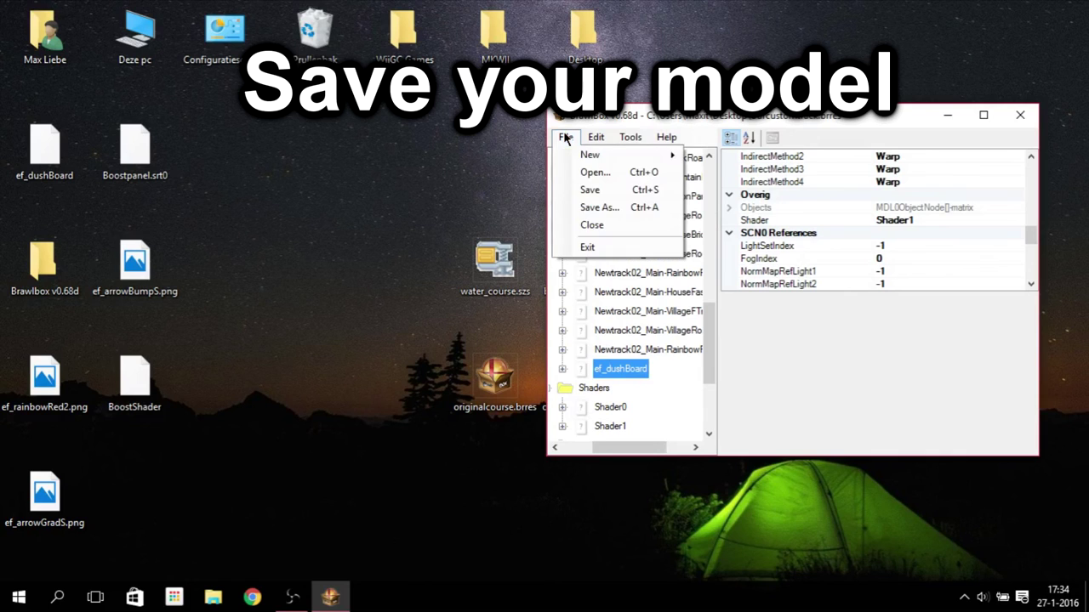
left_click(585, 189)
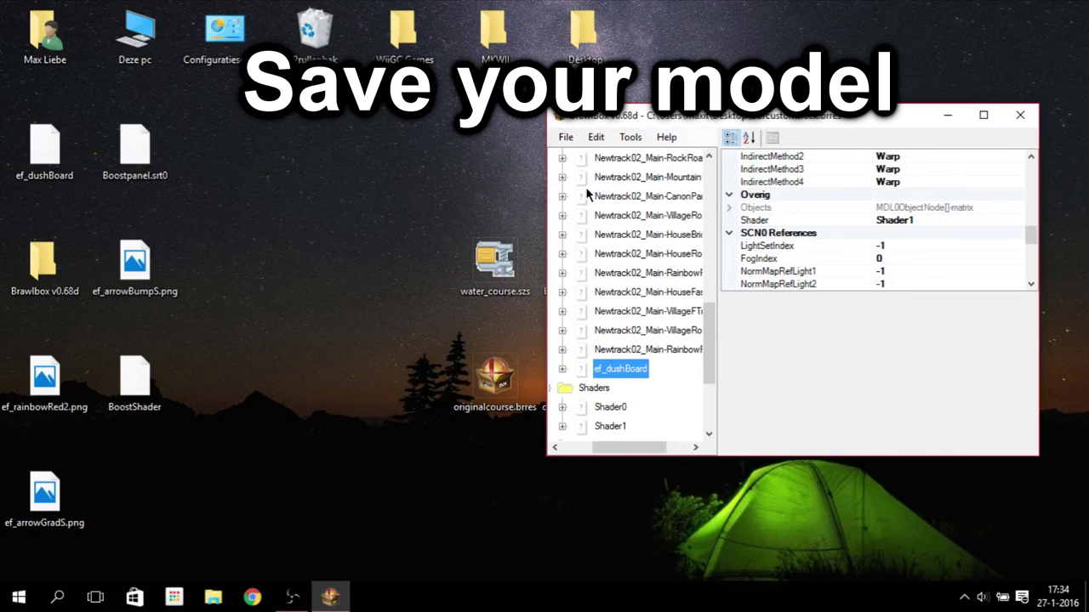
left_click(1021, 116)
Open ourcustomtrack.brres from the desktop in BRRES Editor to check its contents, and close the editor
left_click(587, 379)
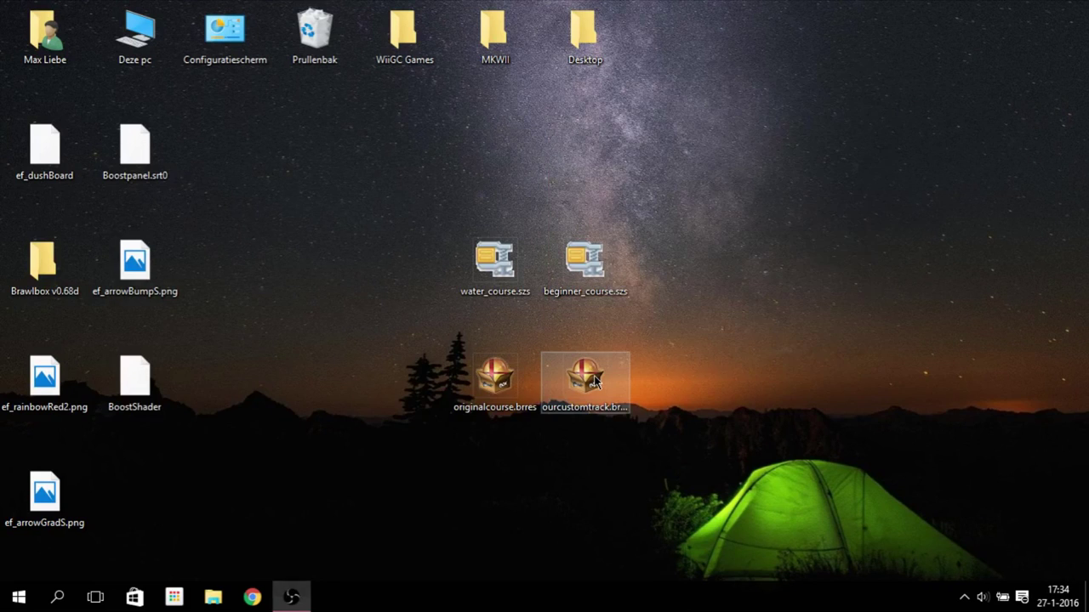
right_click(592, 377)
mouse_move(800, 106)
left_click(936, 122)
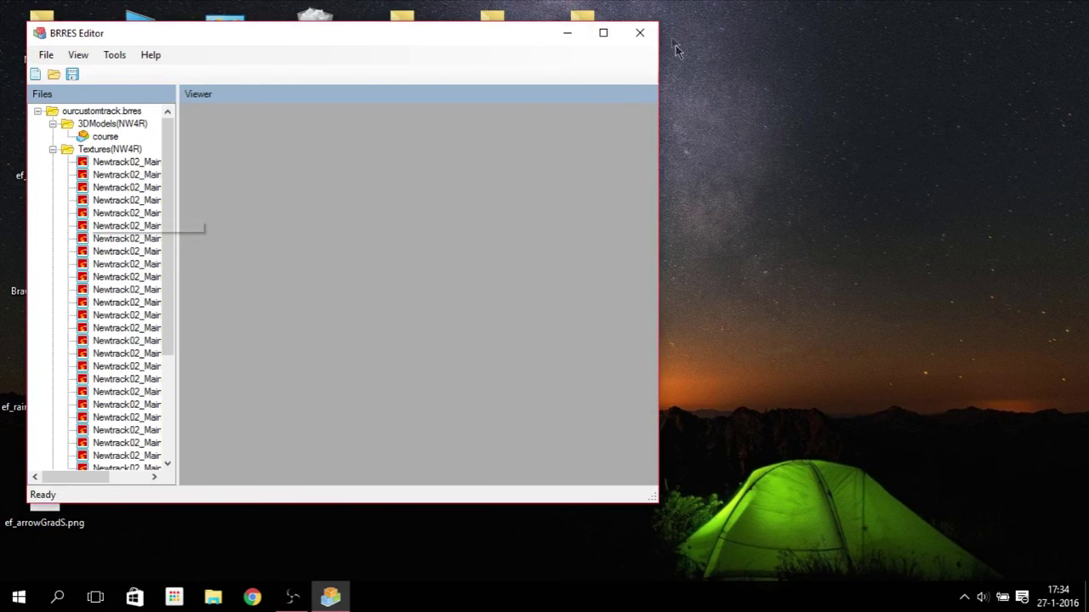
left_click(639, 34)
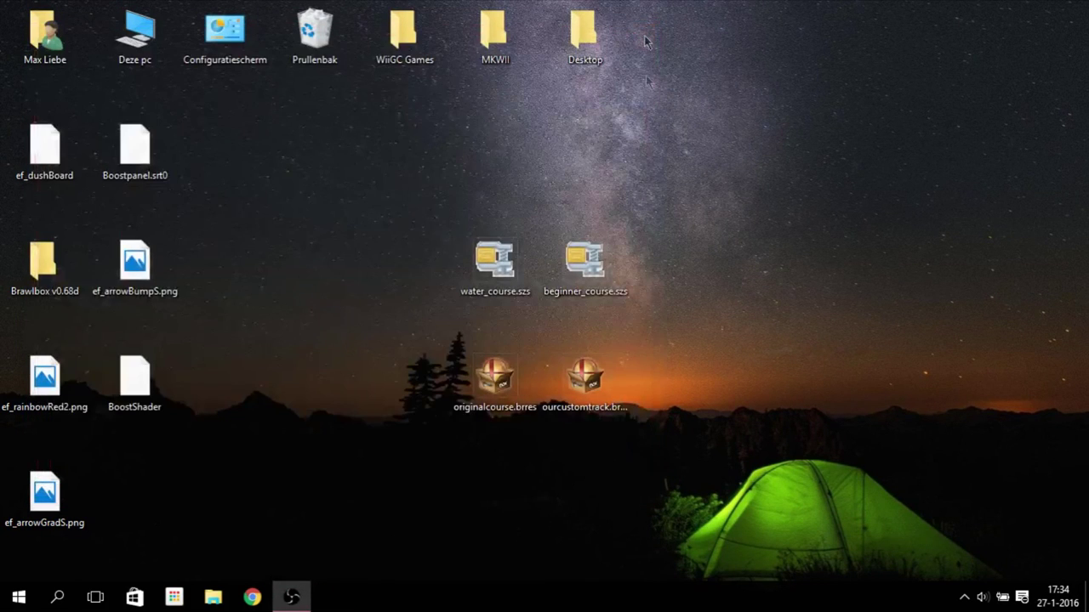
Open beginner_course.szs in SZS Explorer, replace its course_model.brres with ourcustomtrack.brres, and close the archive
left_click(574, 267)
double_click(574, 266)
double_click(279, 174)
scroll(284, 238, "down", 5)
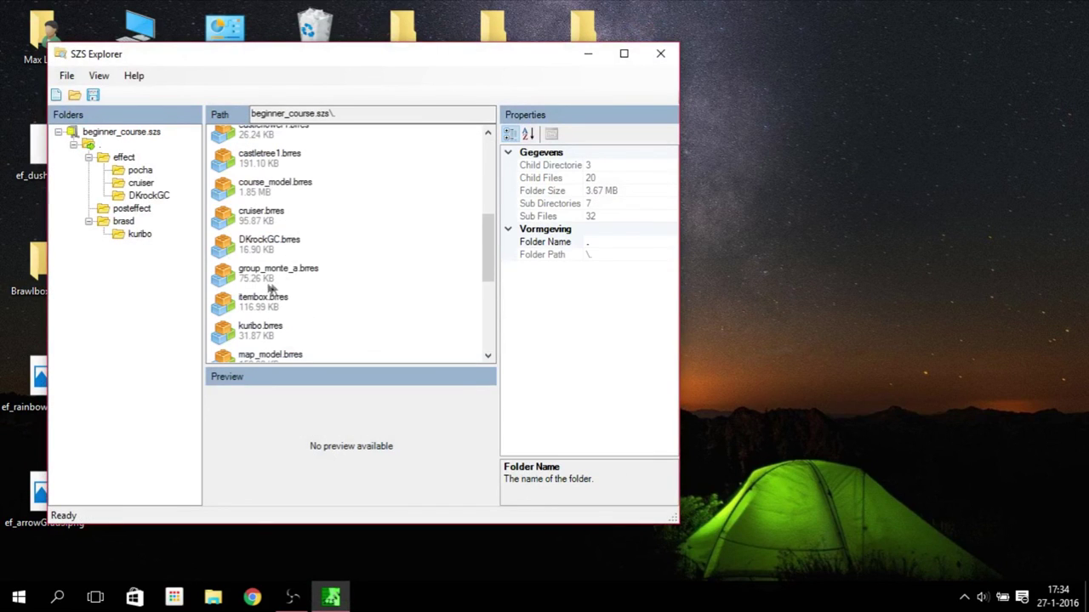
right_click(246, 202)
left_click(287, 277)
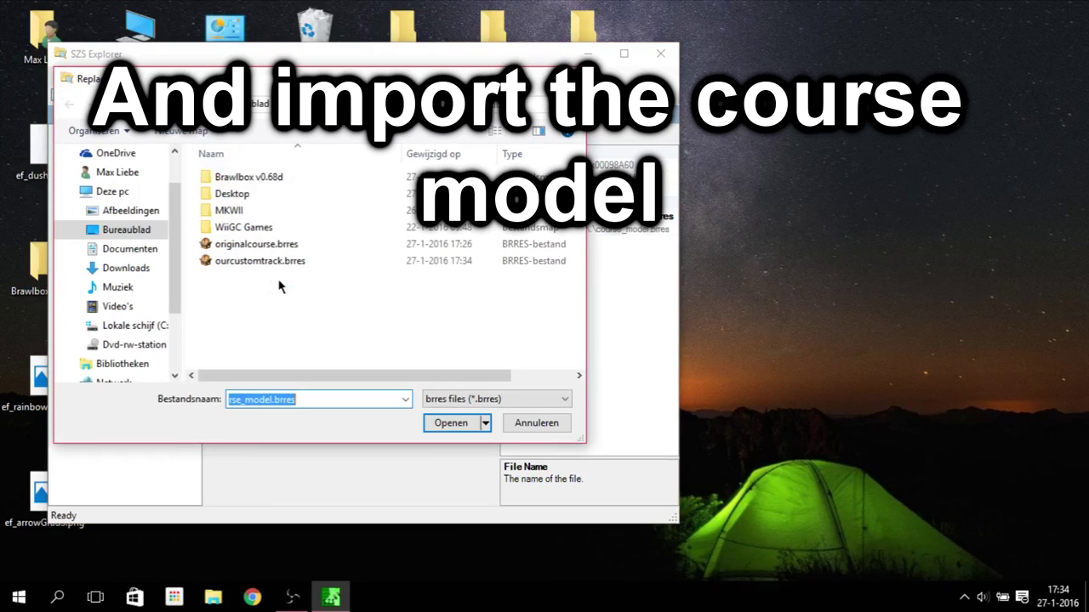
double_click(280, 264)
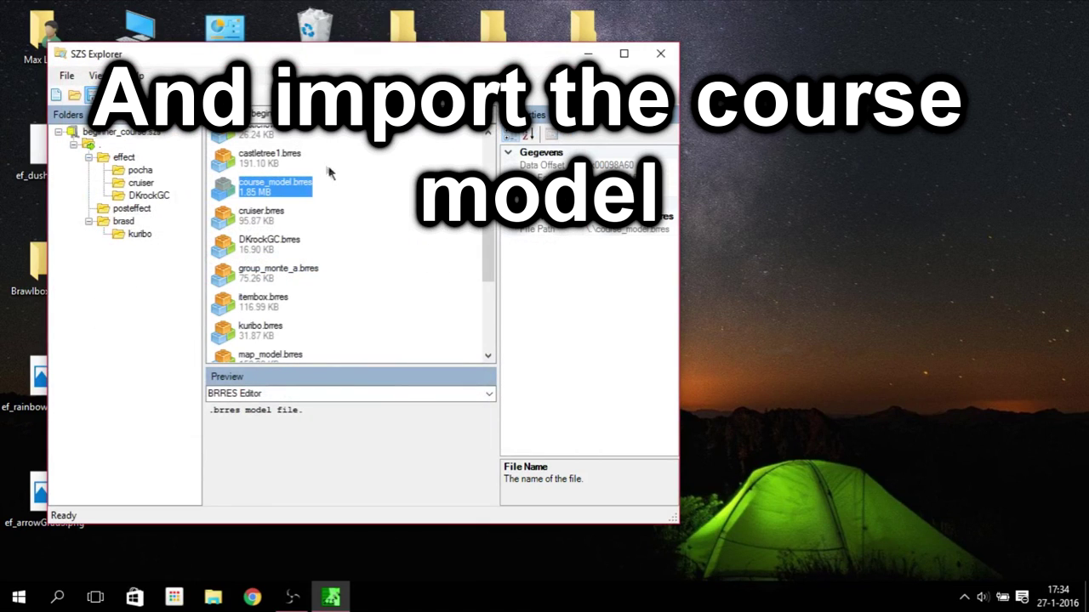
left_click(660, 53)
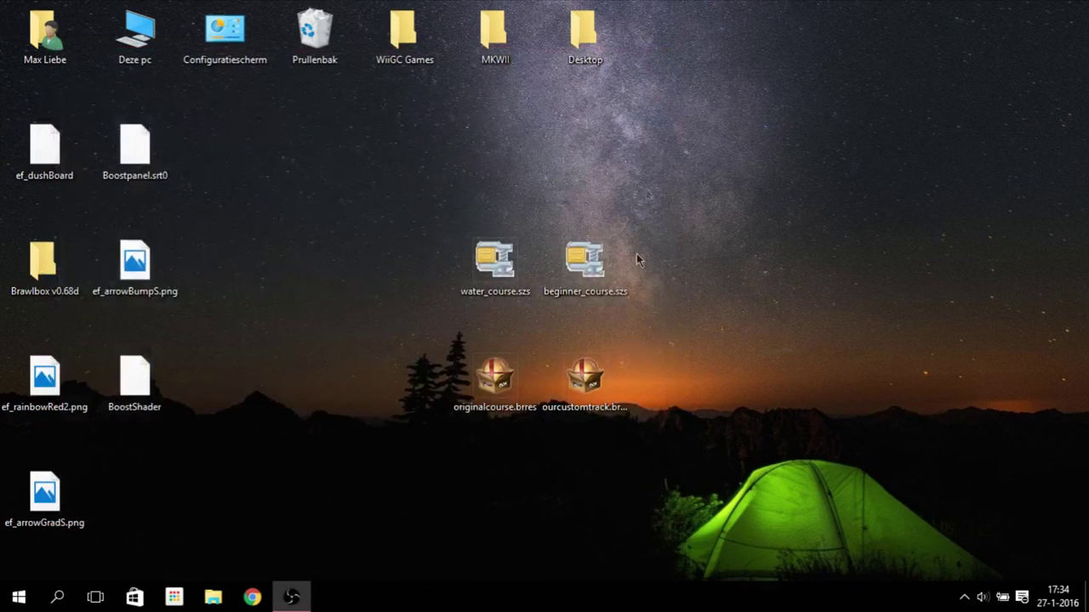